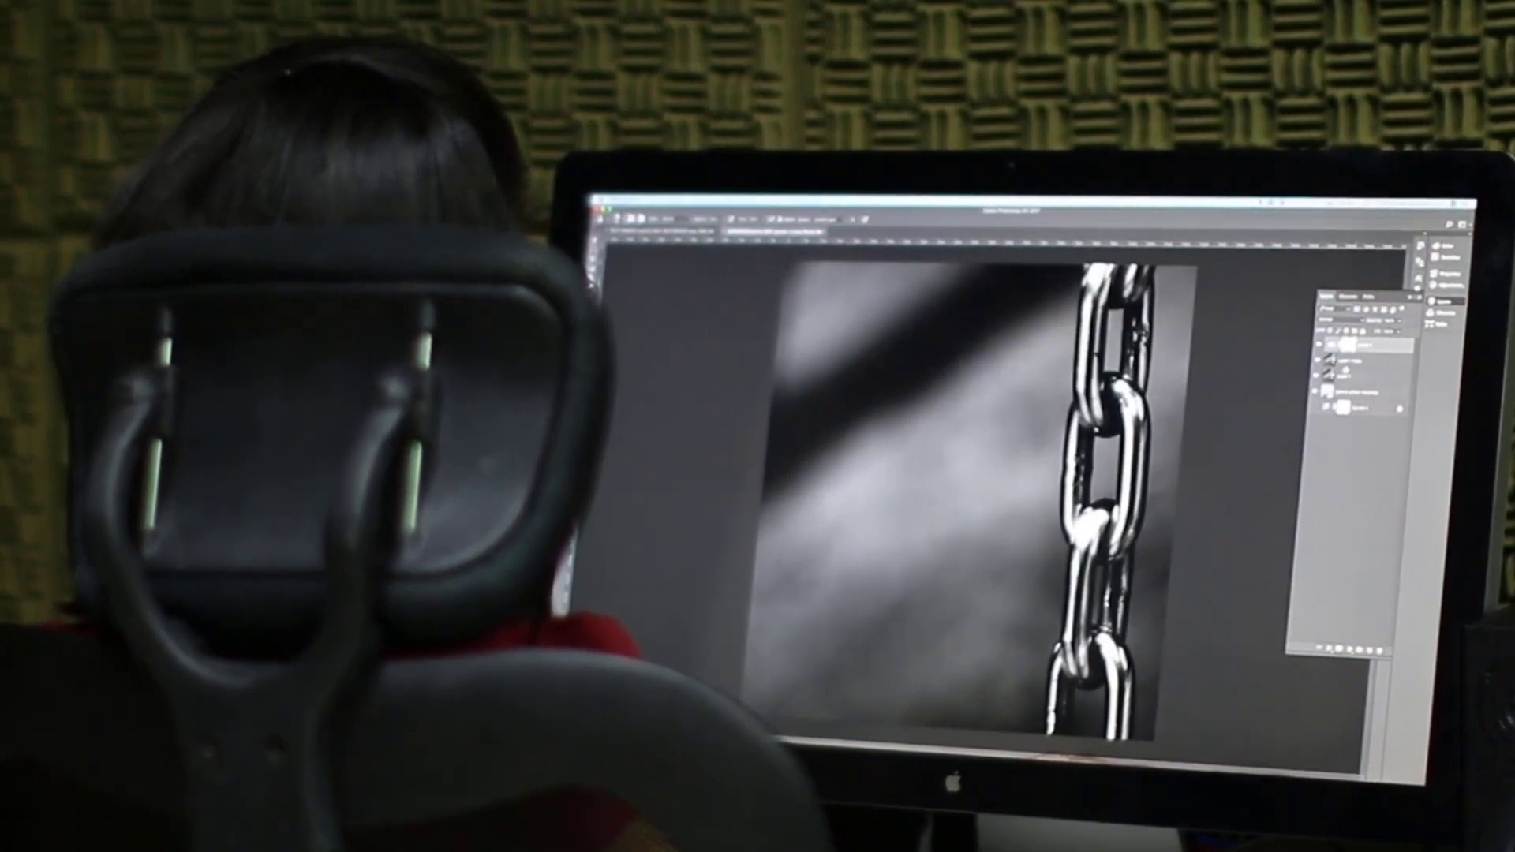
pyautogui.click(1356, 361)
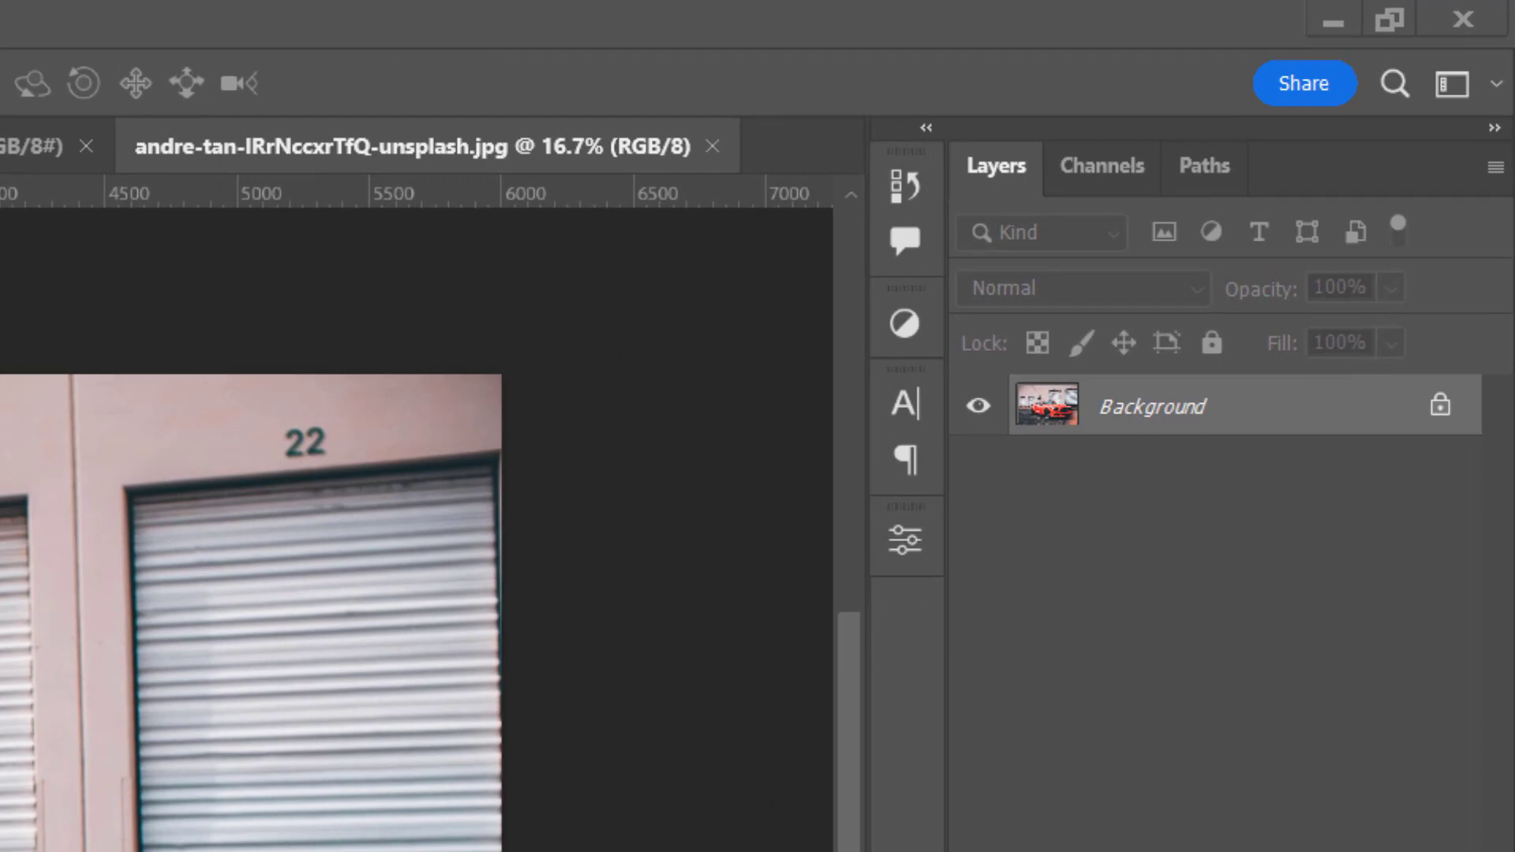
# Step: Unlock the car photo's Background layer and try moving the image on the canvas
pyautogui.click(1442, 404)
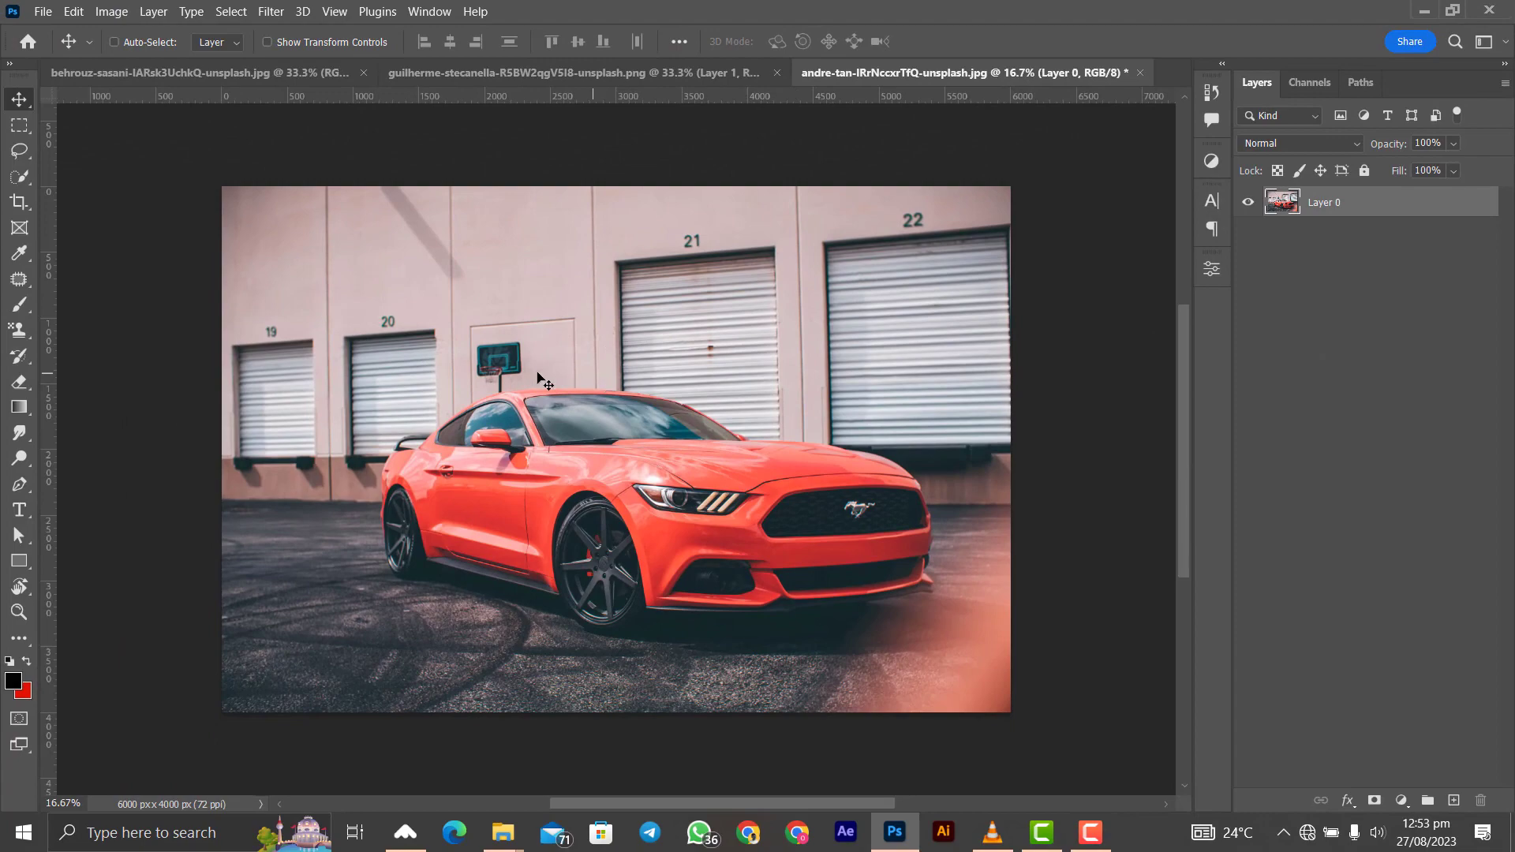
pyautogui.moveTo(495, 361); pyautogui.dragTo(531, 347)
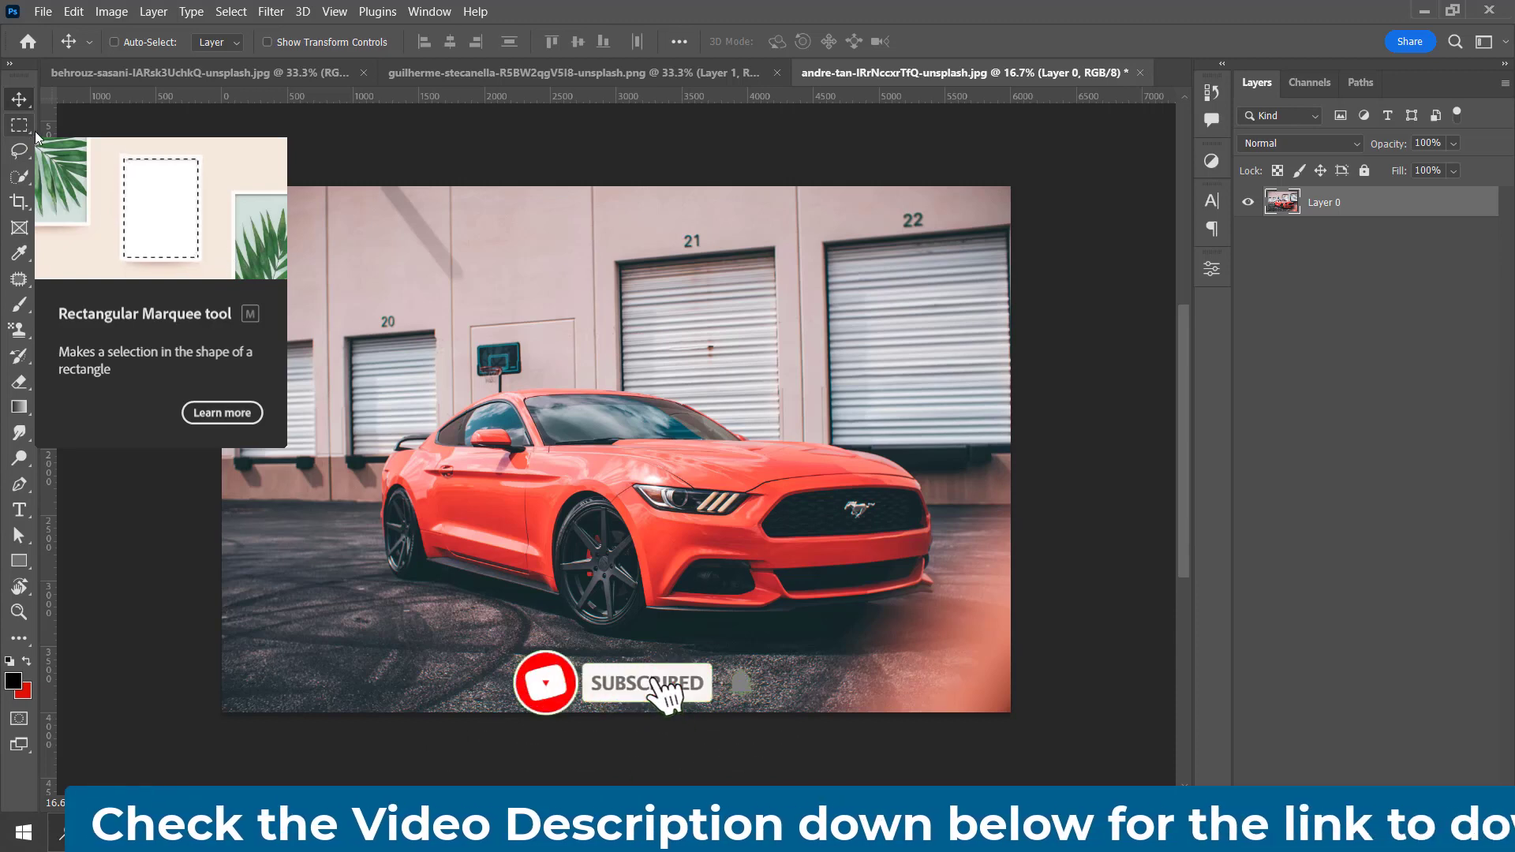
# Step: Draw an artboard of about 3882 × 3826 px over the left part of the car photo with the Artboard tool
pyautogui.rightClick(28, 101)
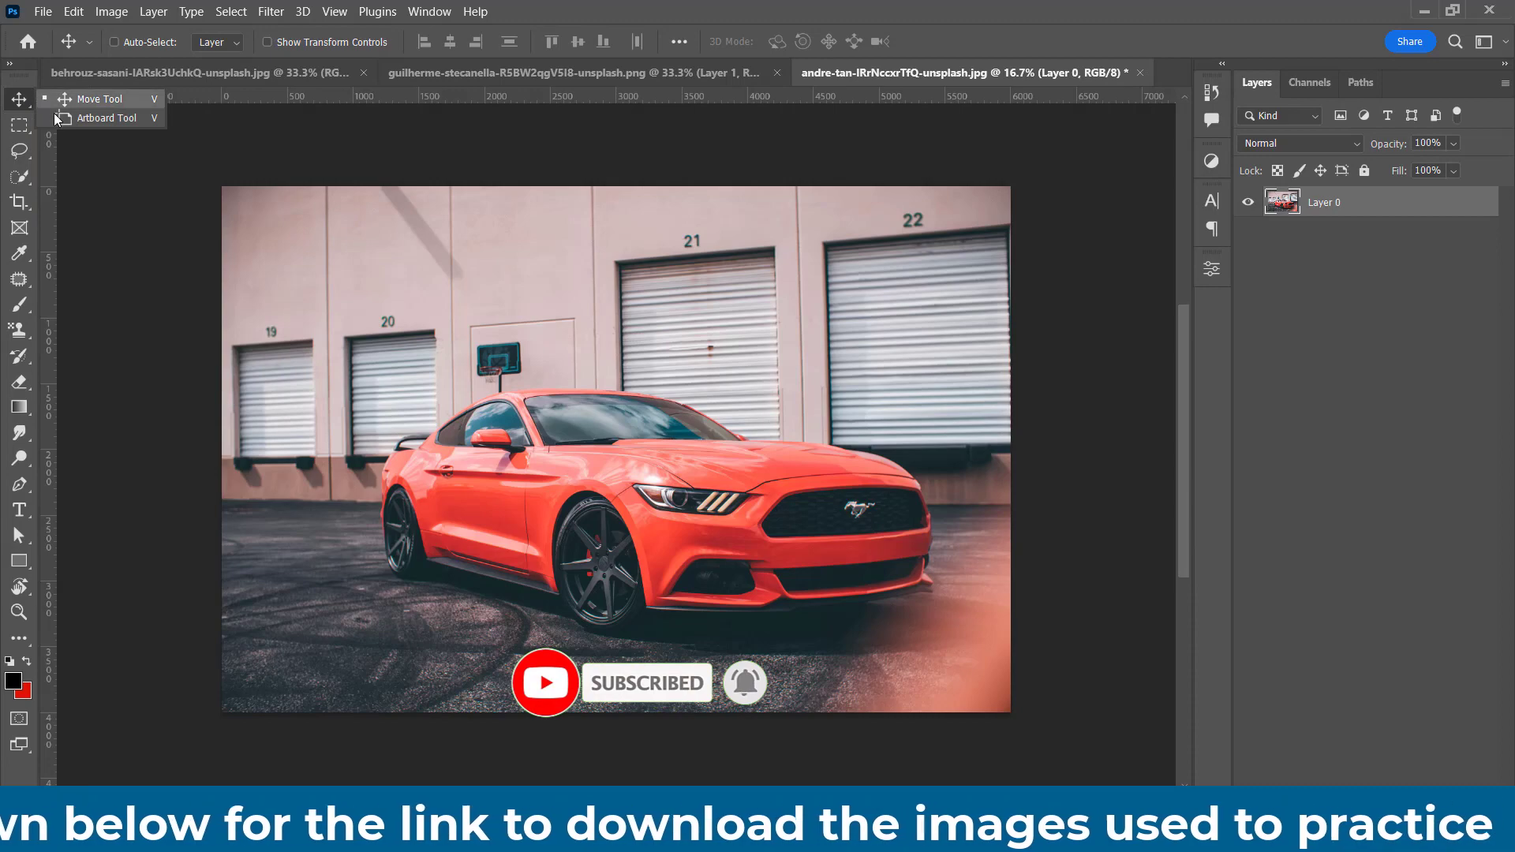
pyautogui.click(54, 116)
pyautogui.rightClick(30, 99)
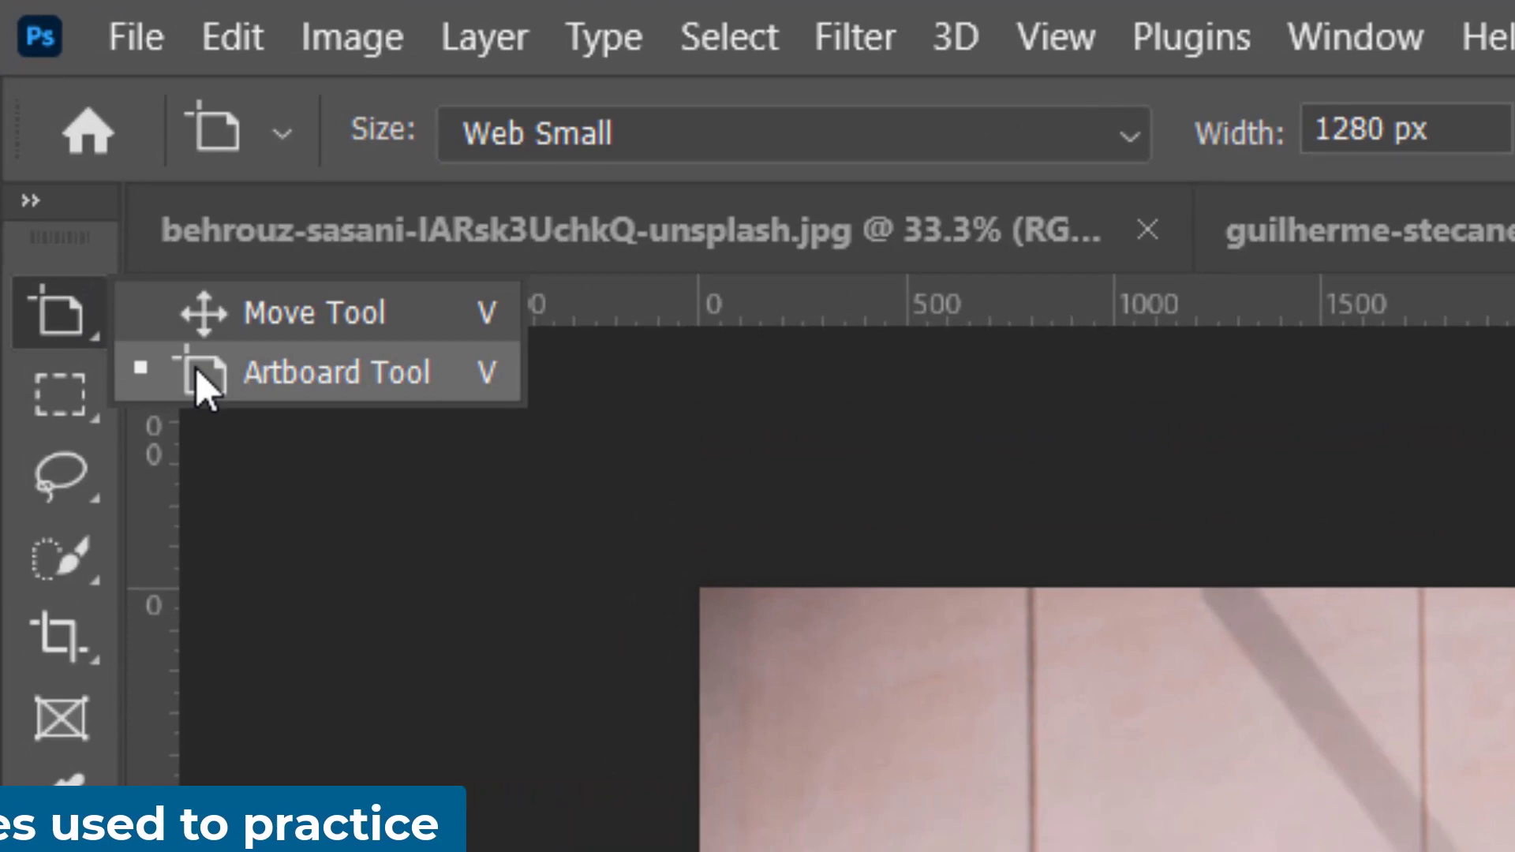
pyautogui.click(197, 372)
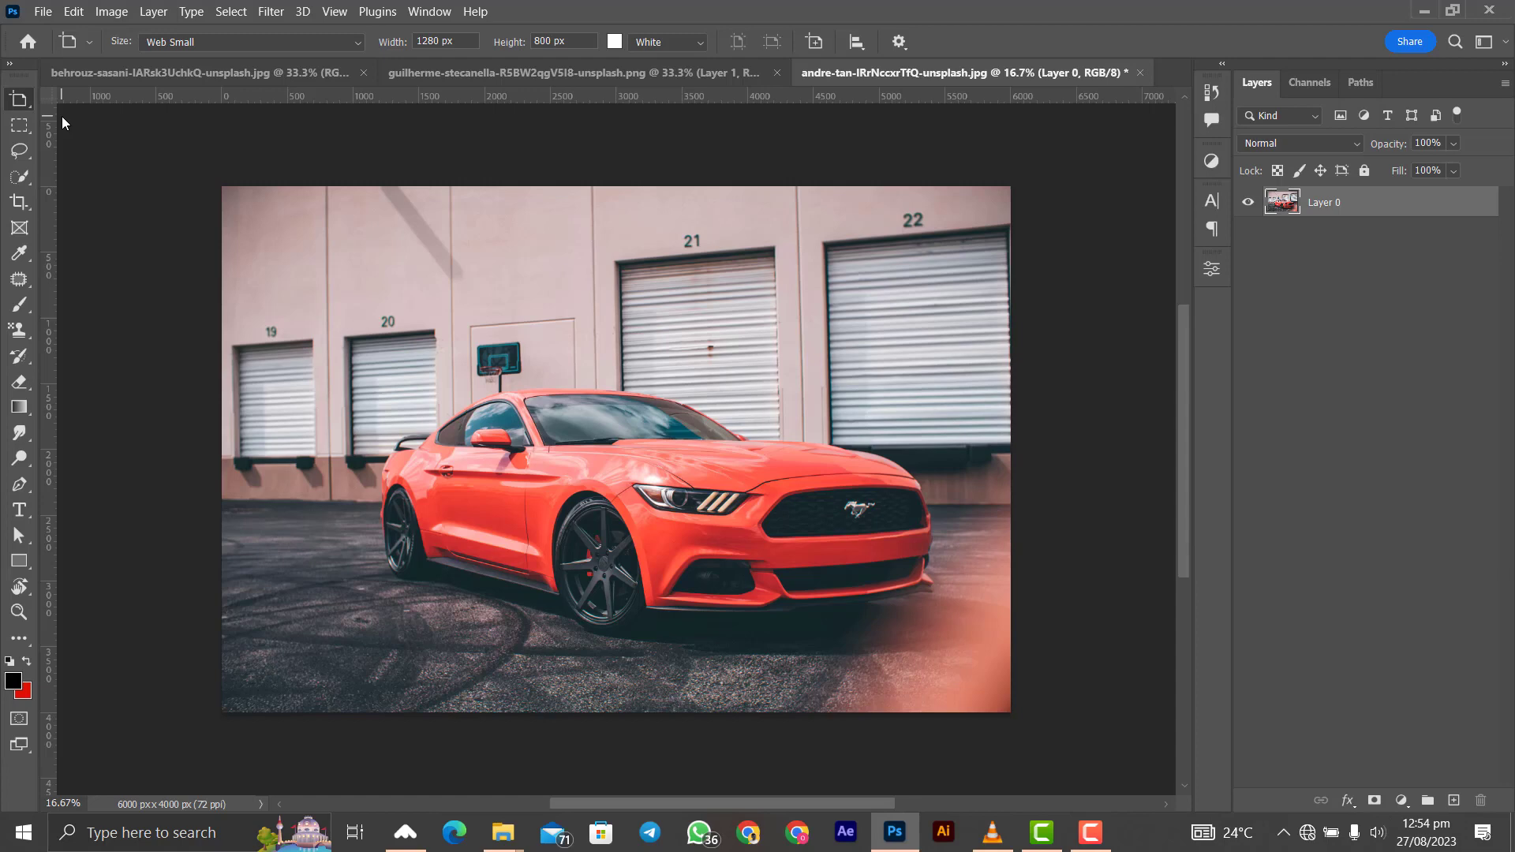
pyautogui.moveTo(198, 163); pyautogui.dragTo(707, 667)
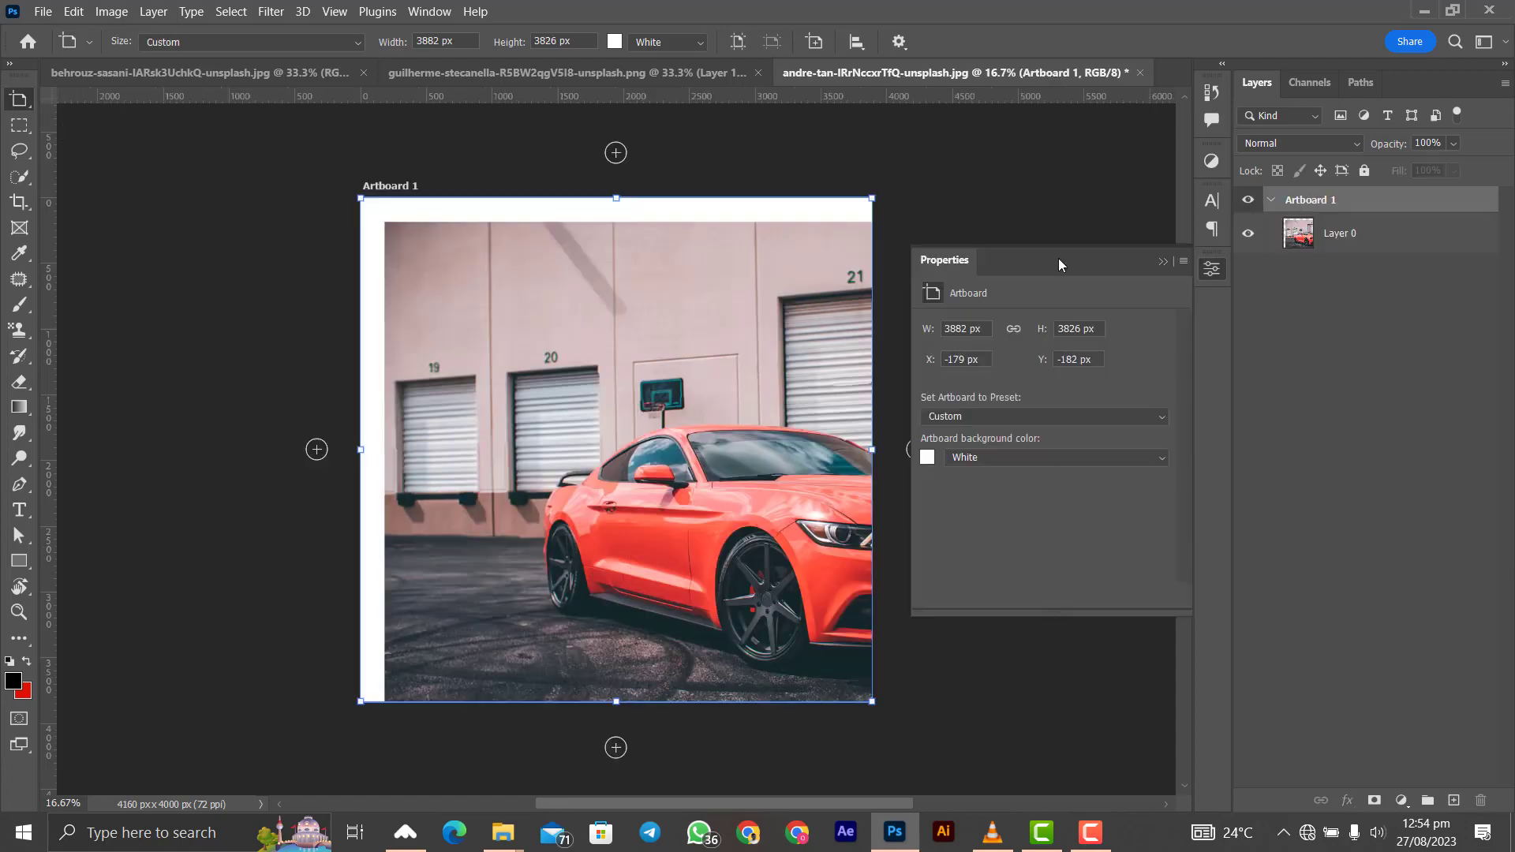
pyautogui.click(1163, 263)
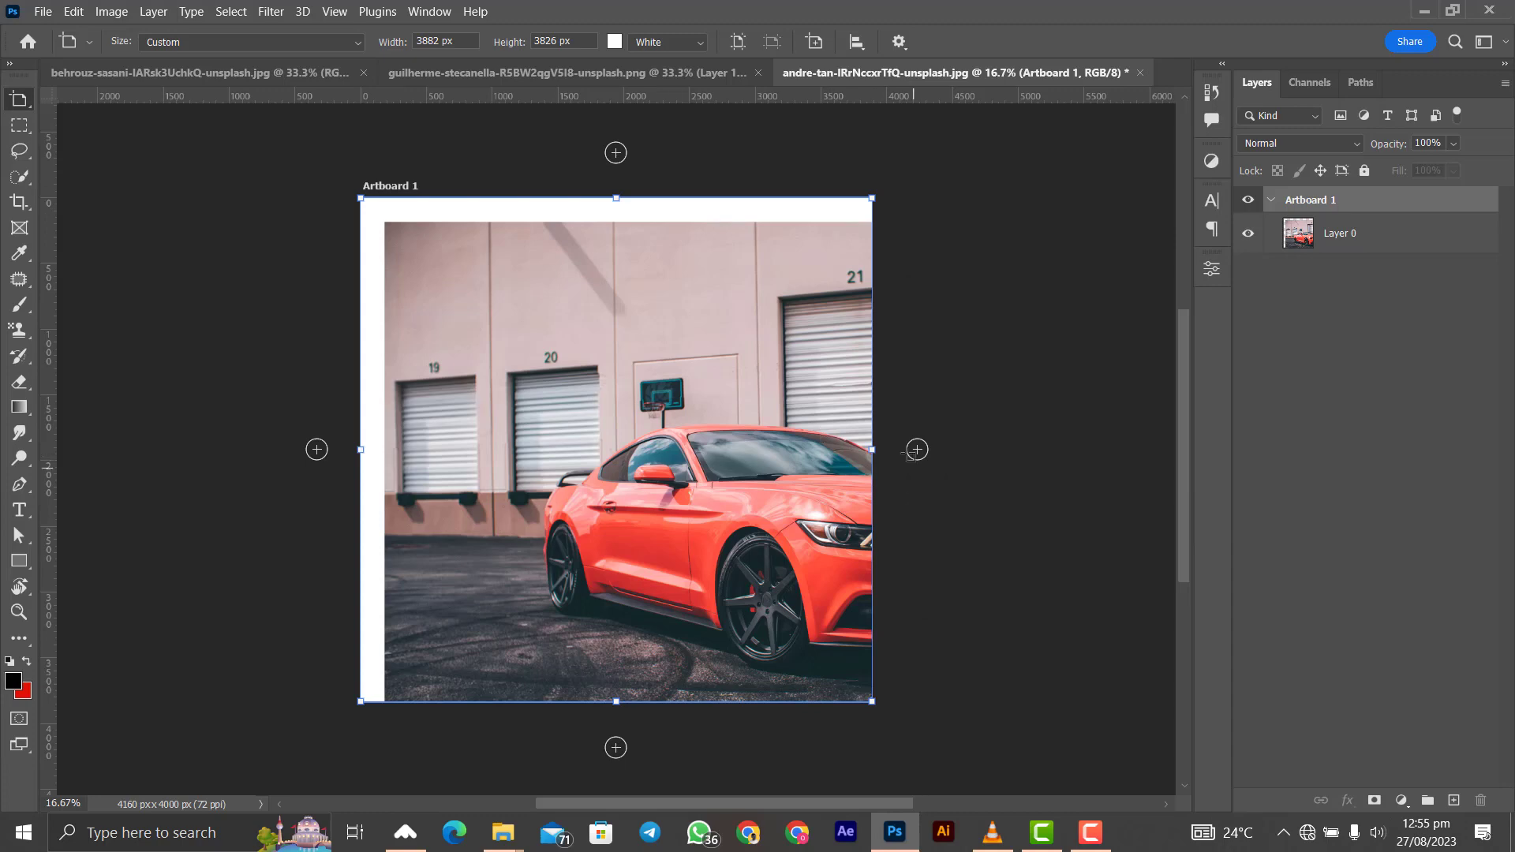
# Step: Add two more artboards of the same size in a row to the right of Artboard 1
pyautogui.click(915, 450)
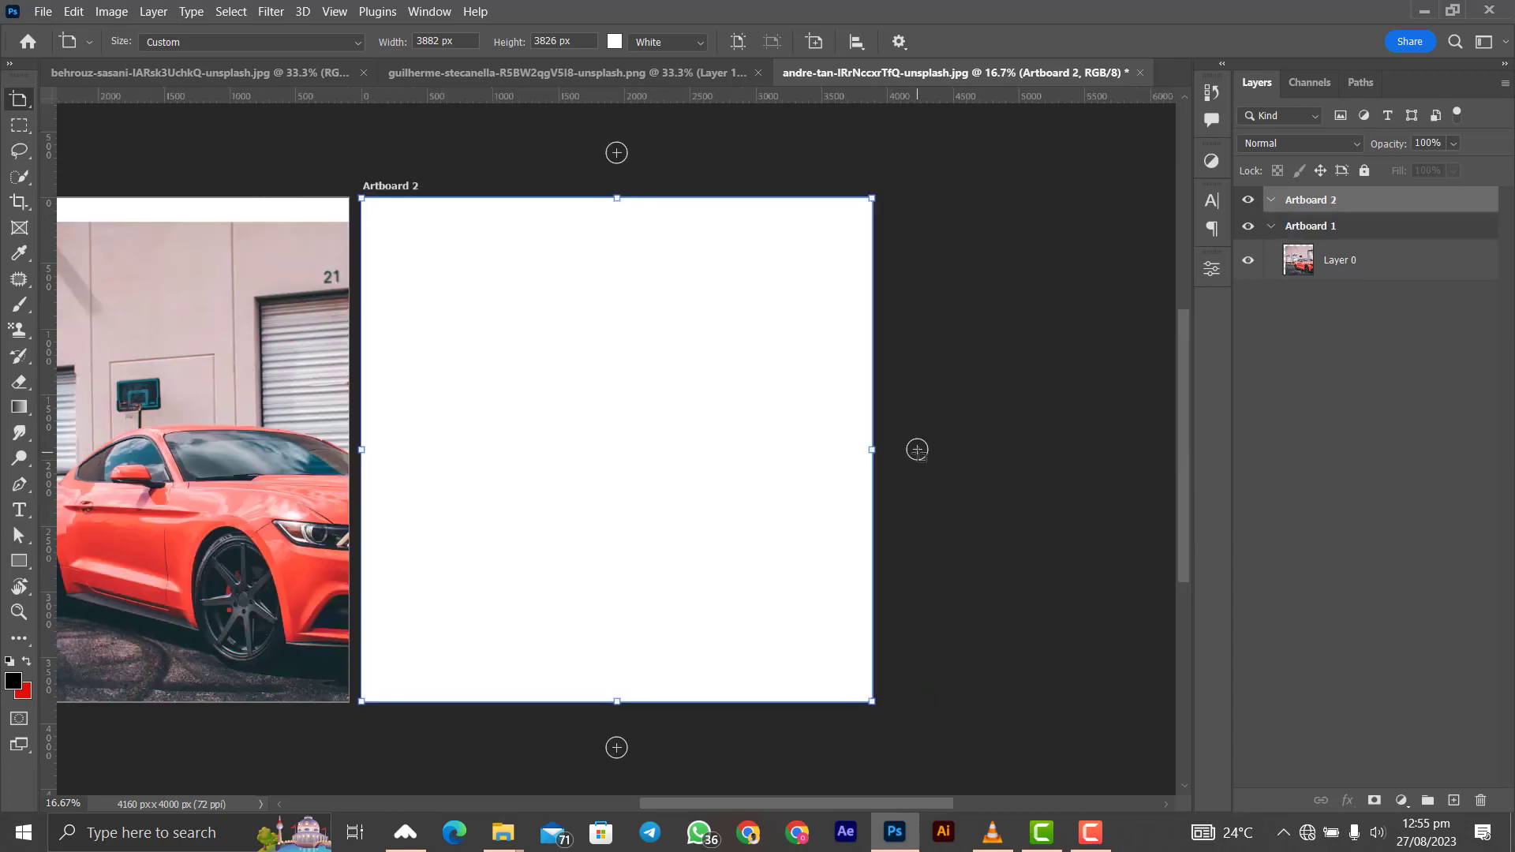
pyautogui.click(917, 450)
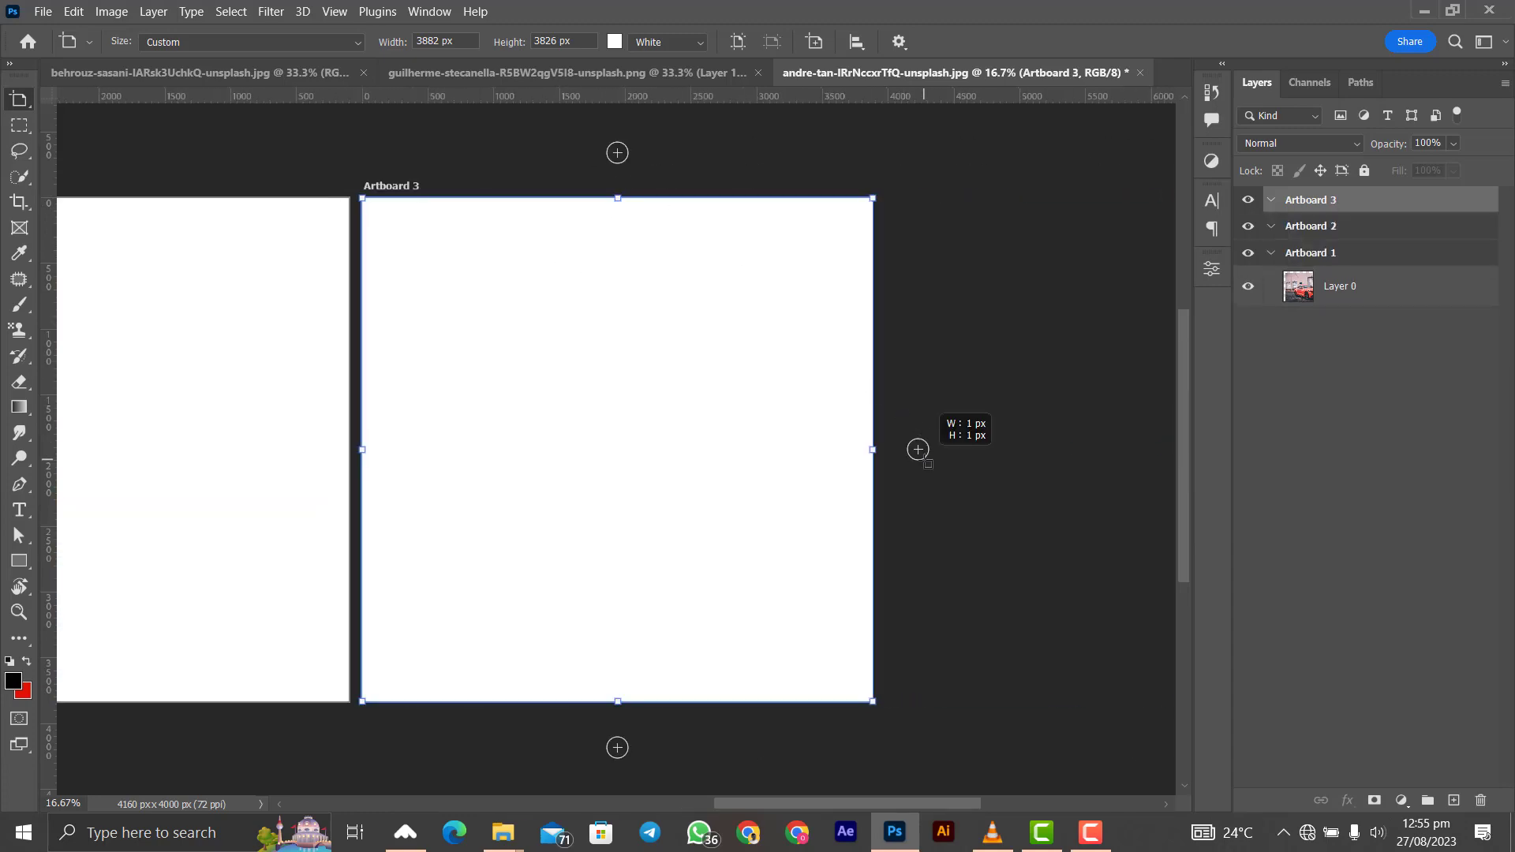
pyautogui.press('v')
pyautogui.hotkey('ctrl', '-')
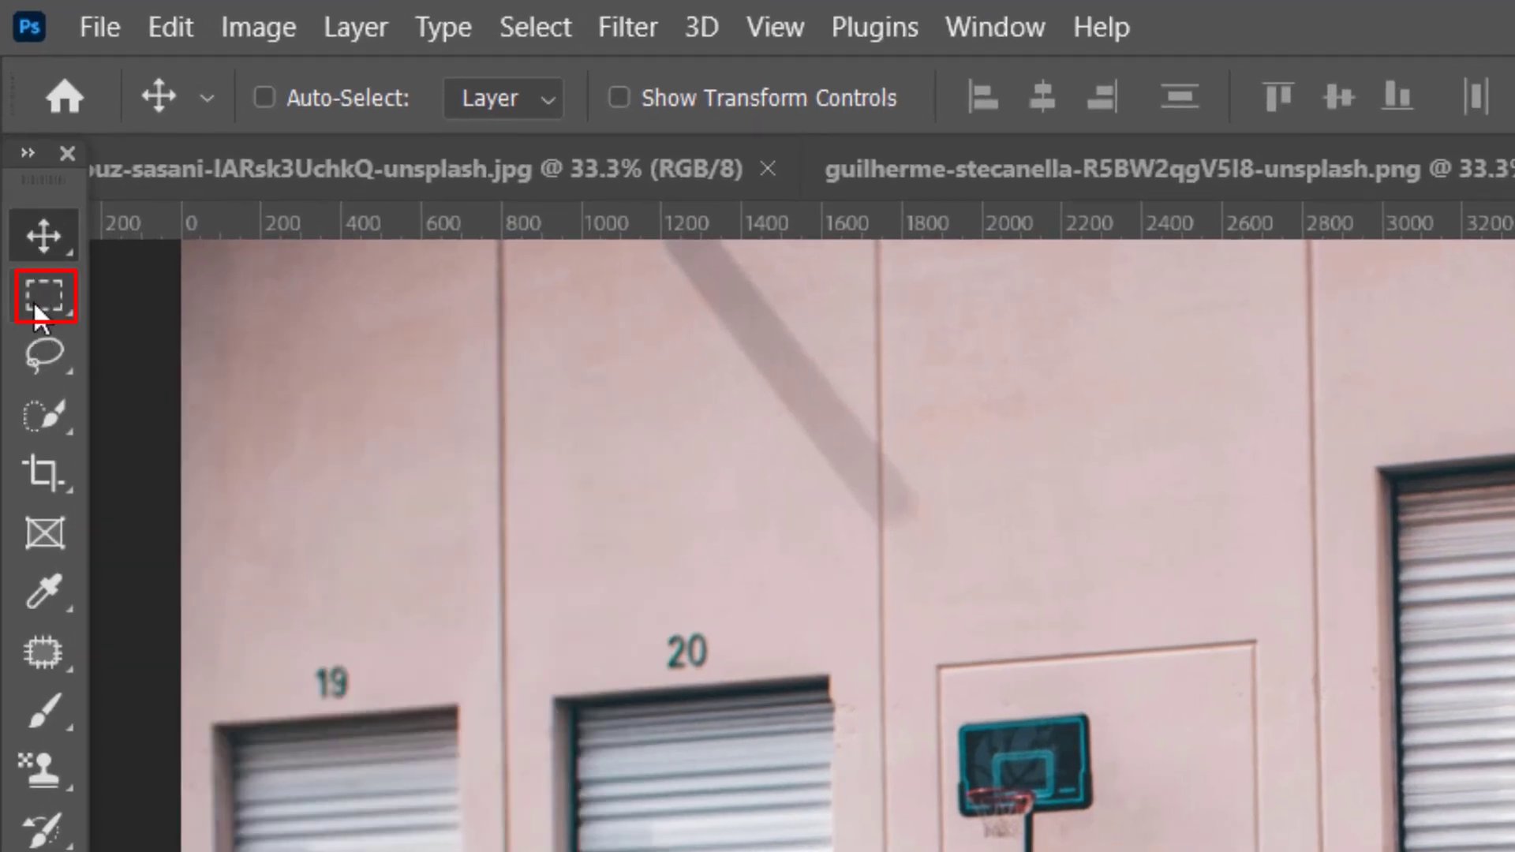
# Step: Draw a rectangular marquee selection around the whole red car
pyautogui.click(34, 305)
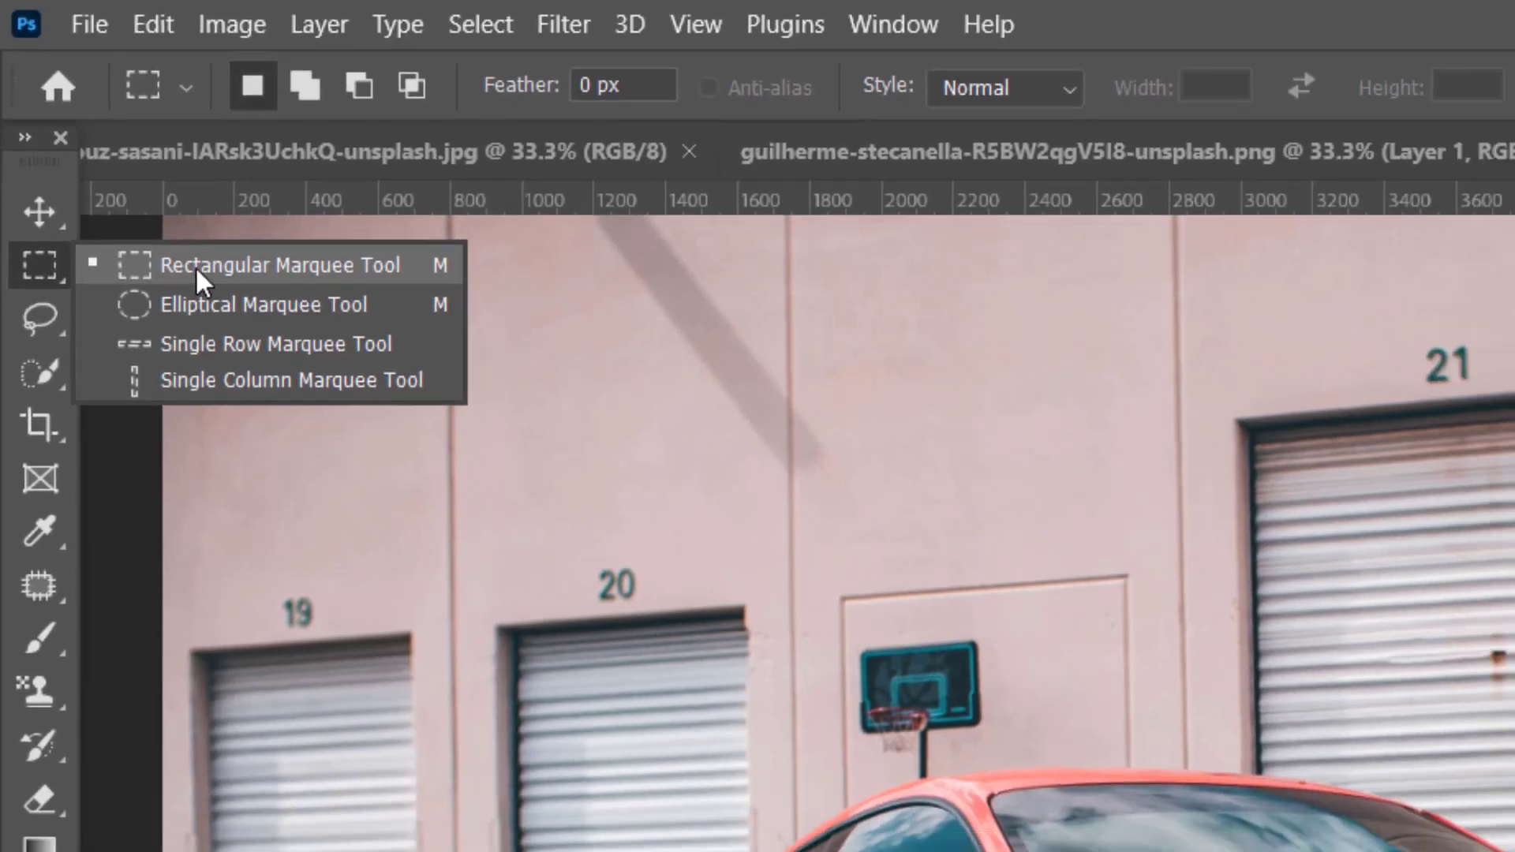
pyautogui.click(197, 295)
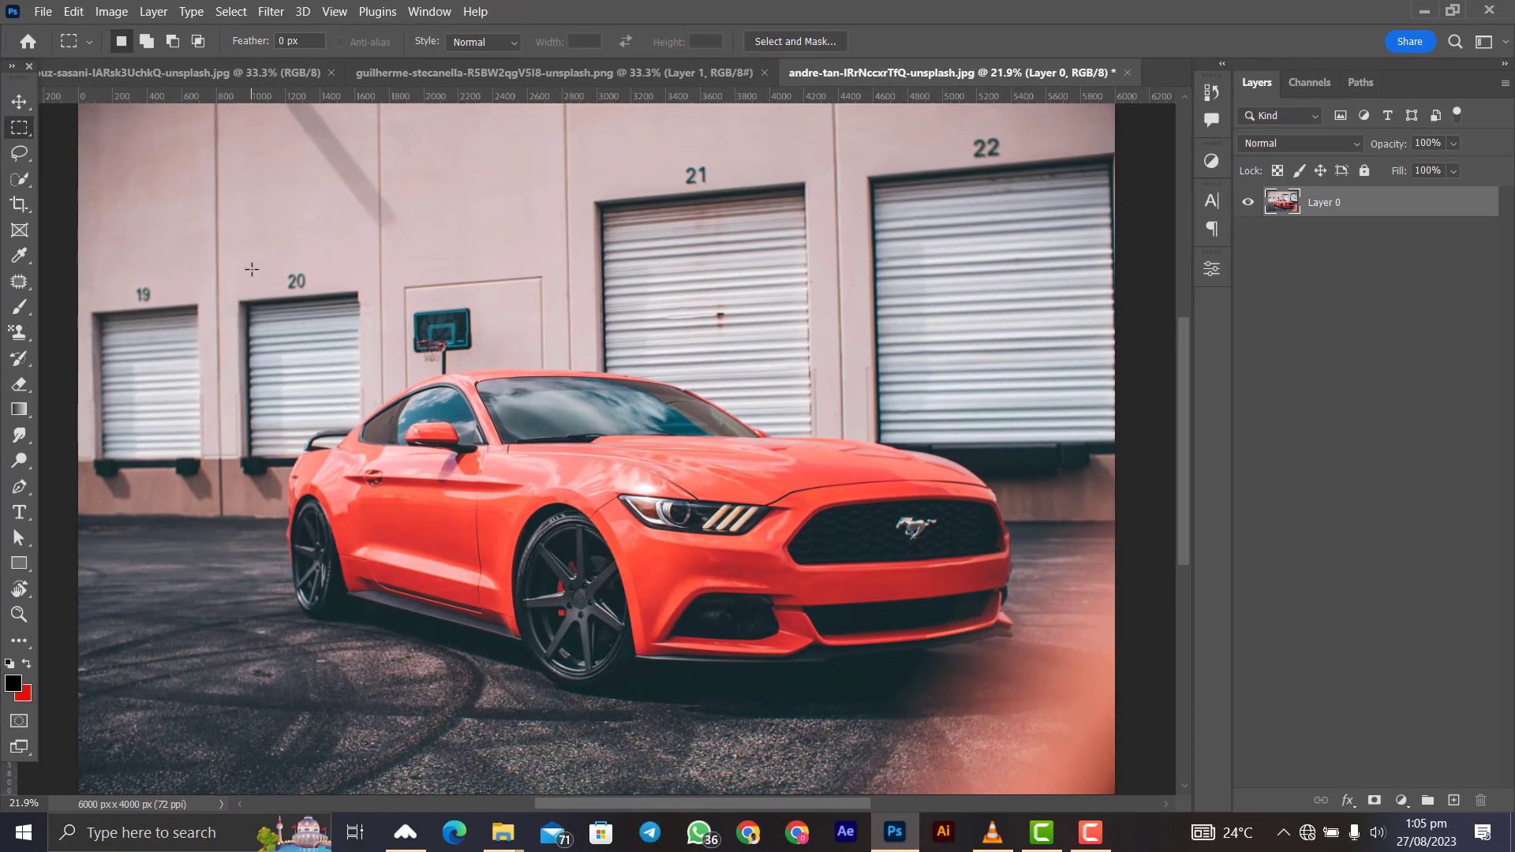
pyautogui.moveTo(252, 269); pyautogui.dragTo(1050, 731)
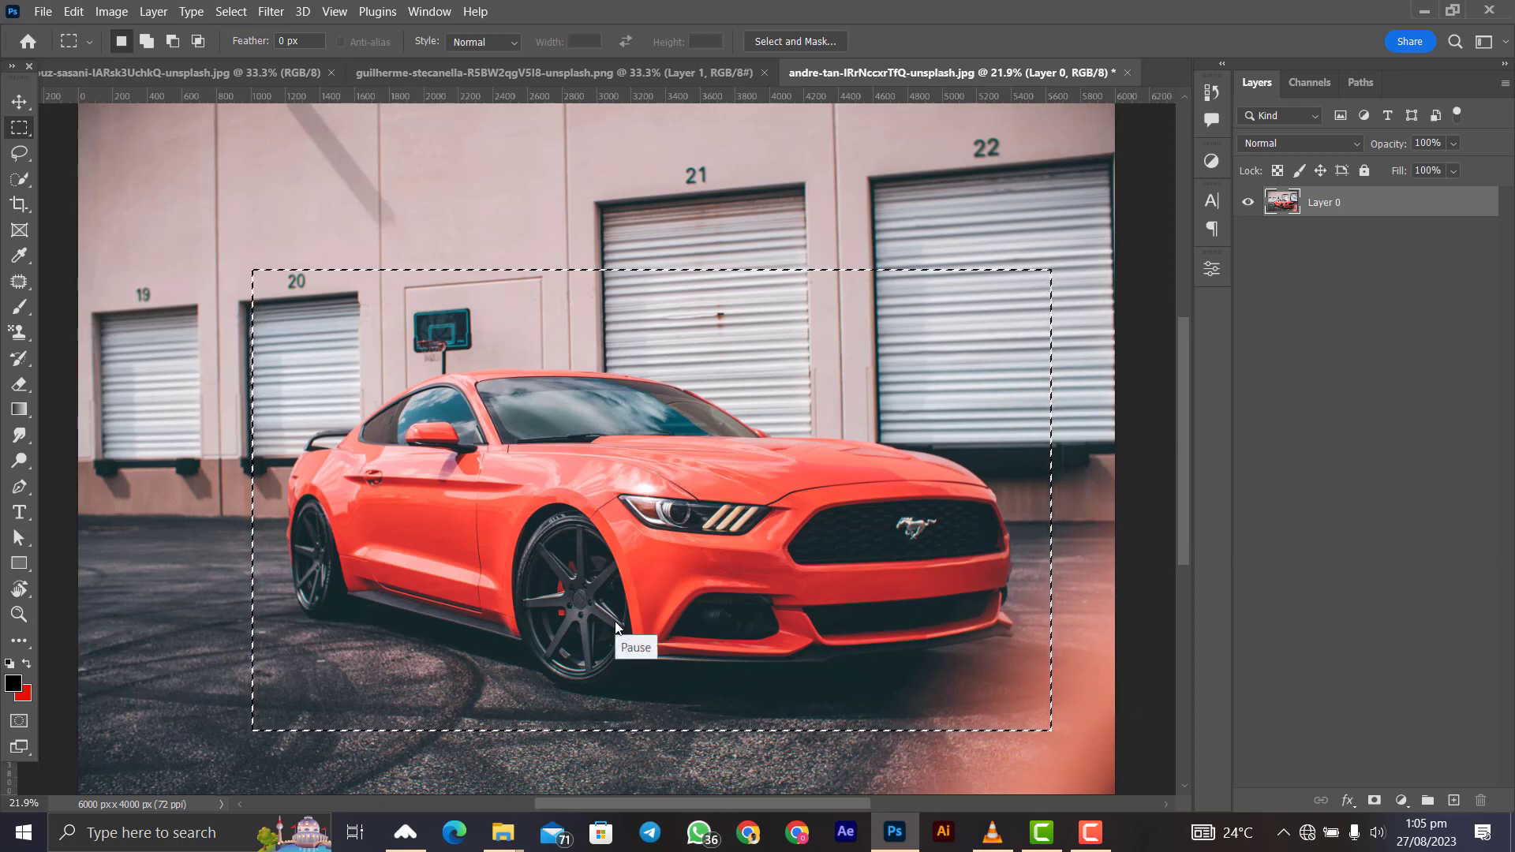
# Step: Try copying the rectangular selection to a new layer, check it by toggling the layer's visibility, and undo the copy
pyautogui.rightClick(620, 364)
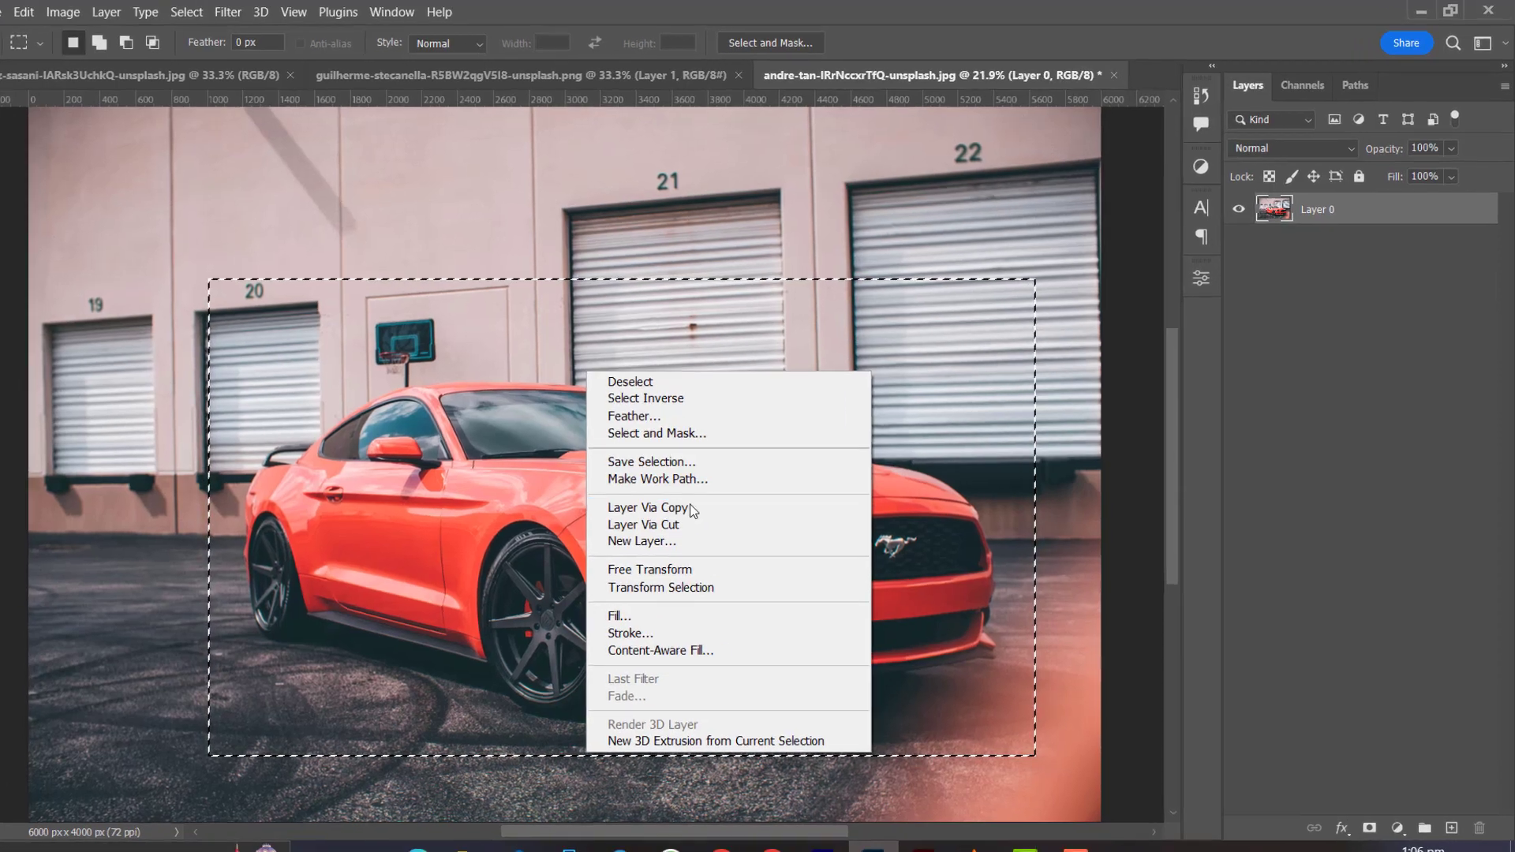
pyautogui.click(719, 491)
pyautogui.click(1248, 202)
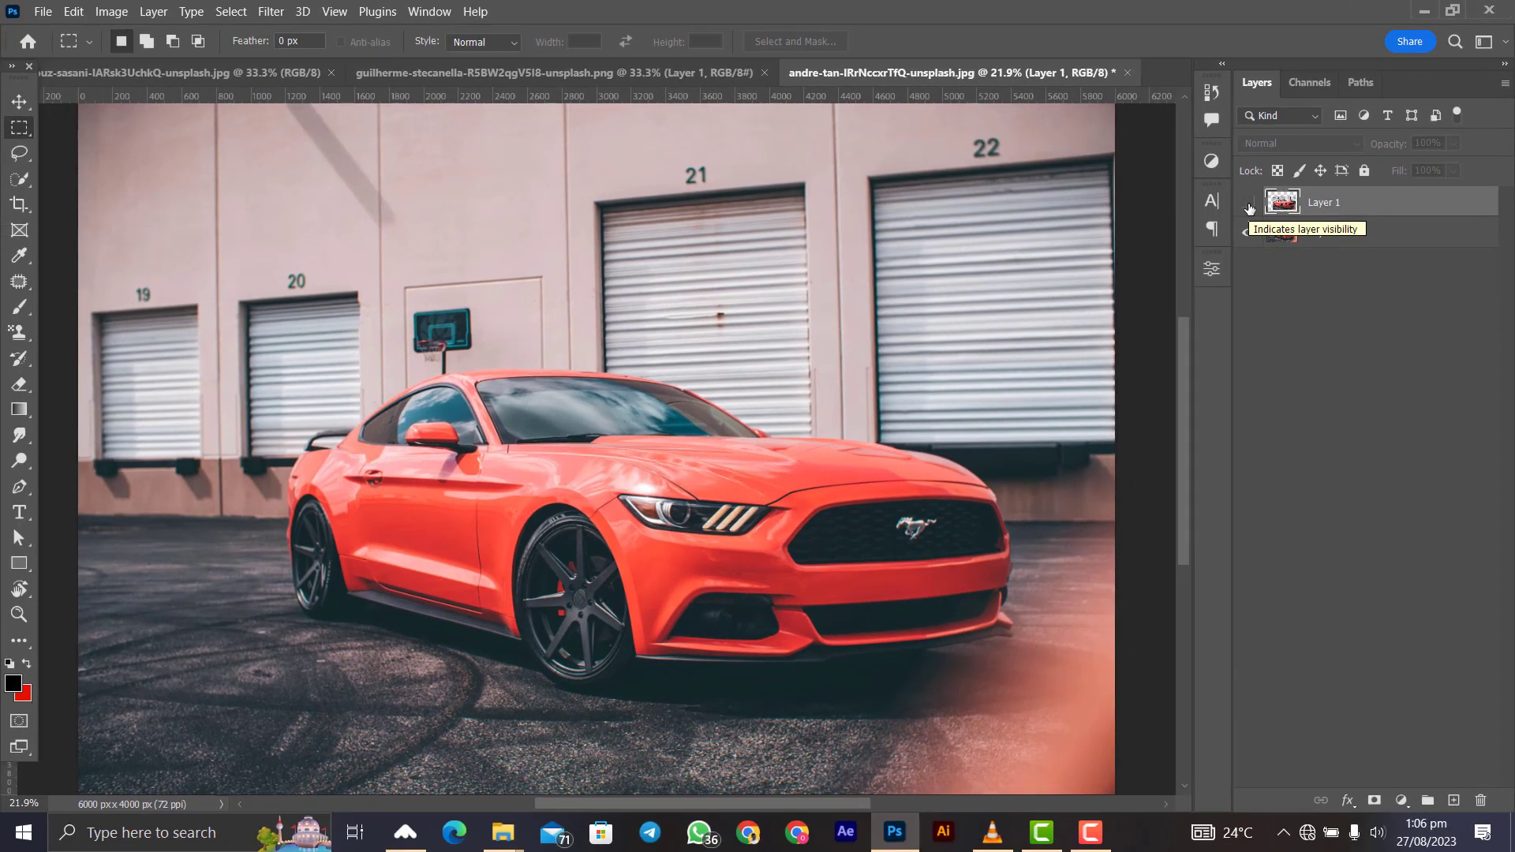
pyautogui.click(1248, 206)
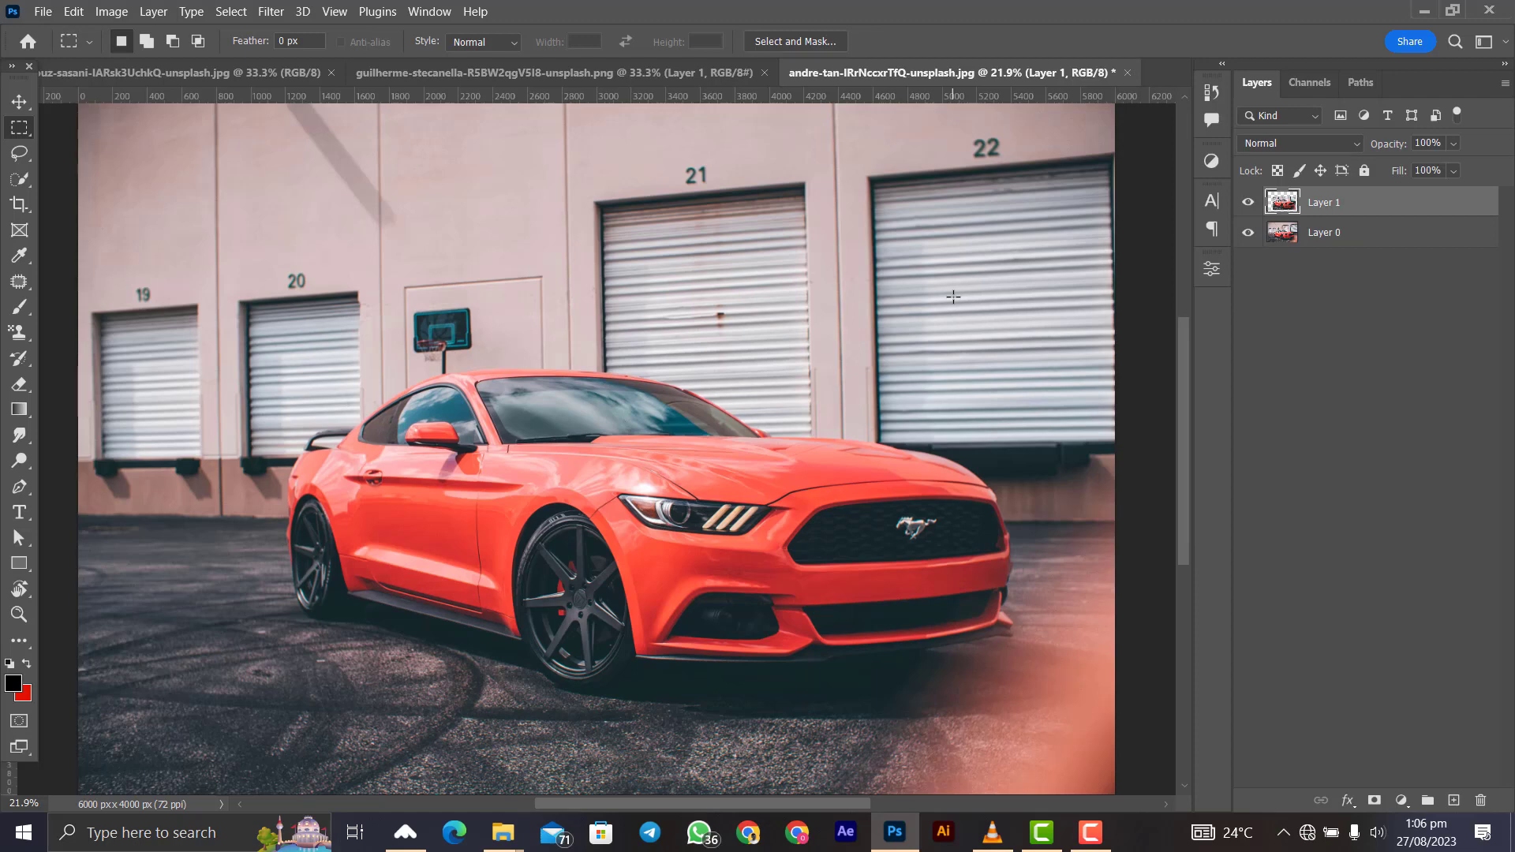
pyautogui.hotkey('ctrl', 'z')
pyautogui.hotkey('ctrl', 'z')
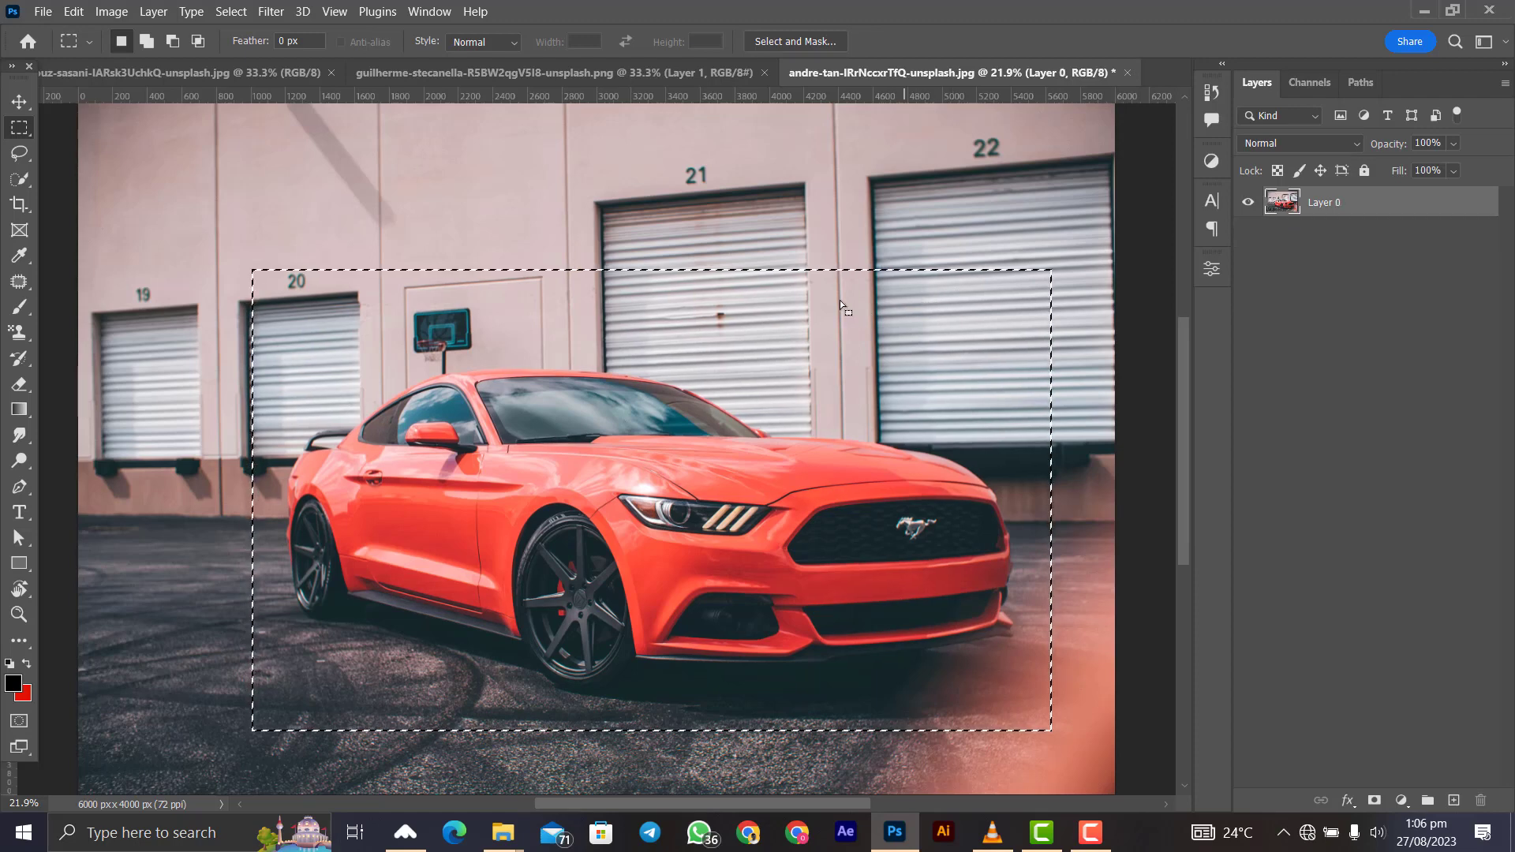
# Step: Cut the rectangular selection onto a new layer and check the cutout by hiding and showing that layer
pyautogui.rightClick(768, 329)
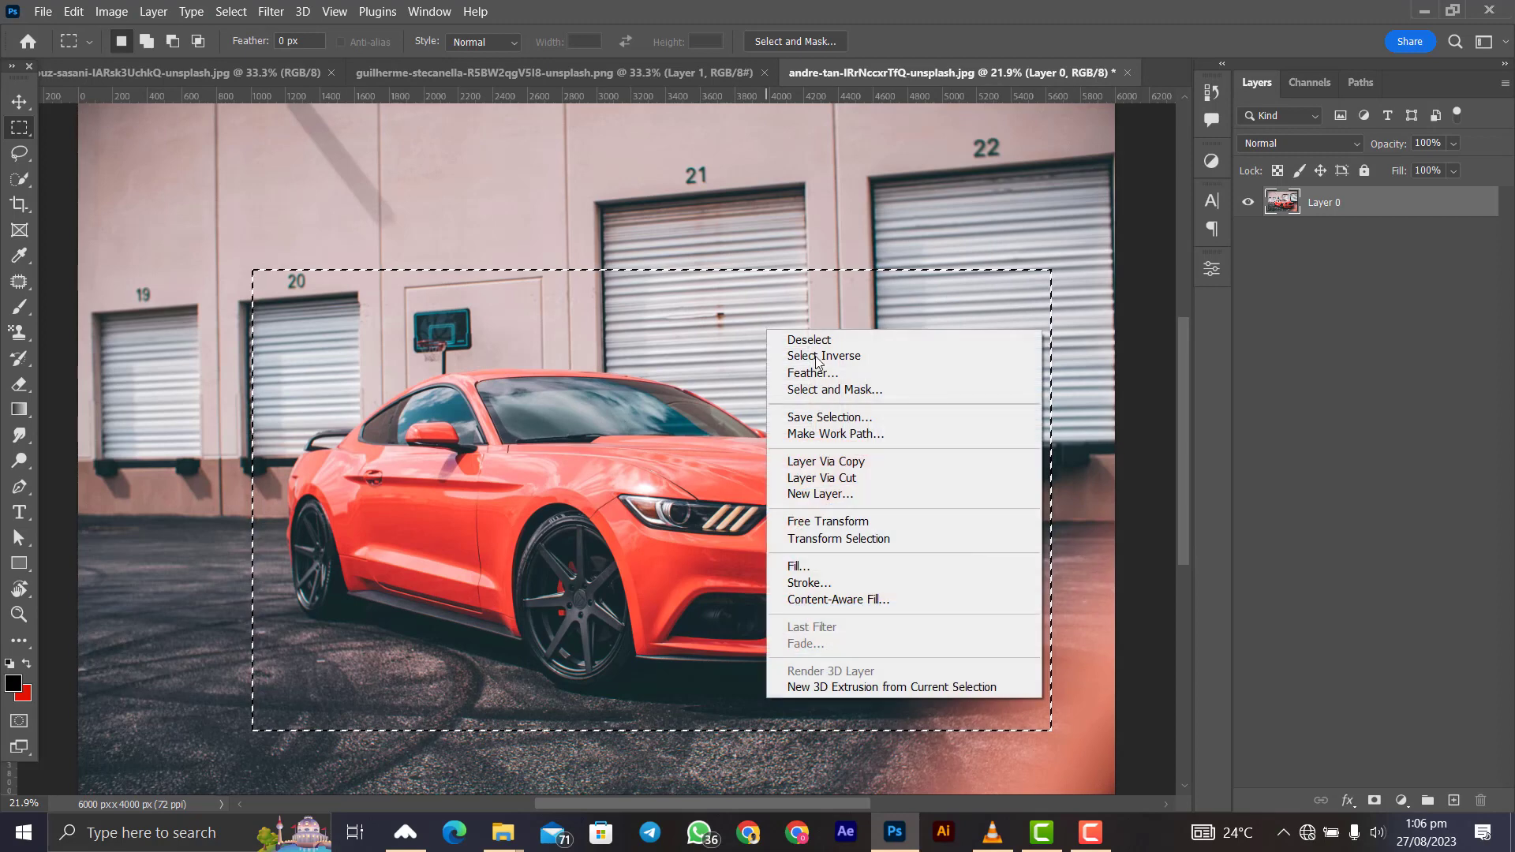
pyautogui.click(858, 479)
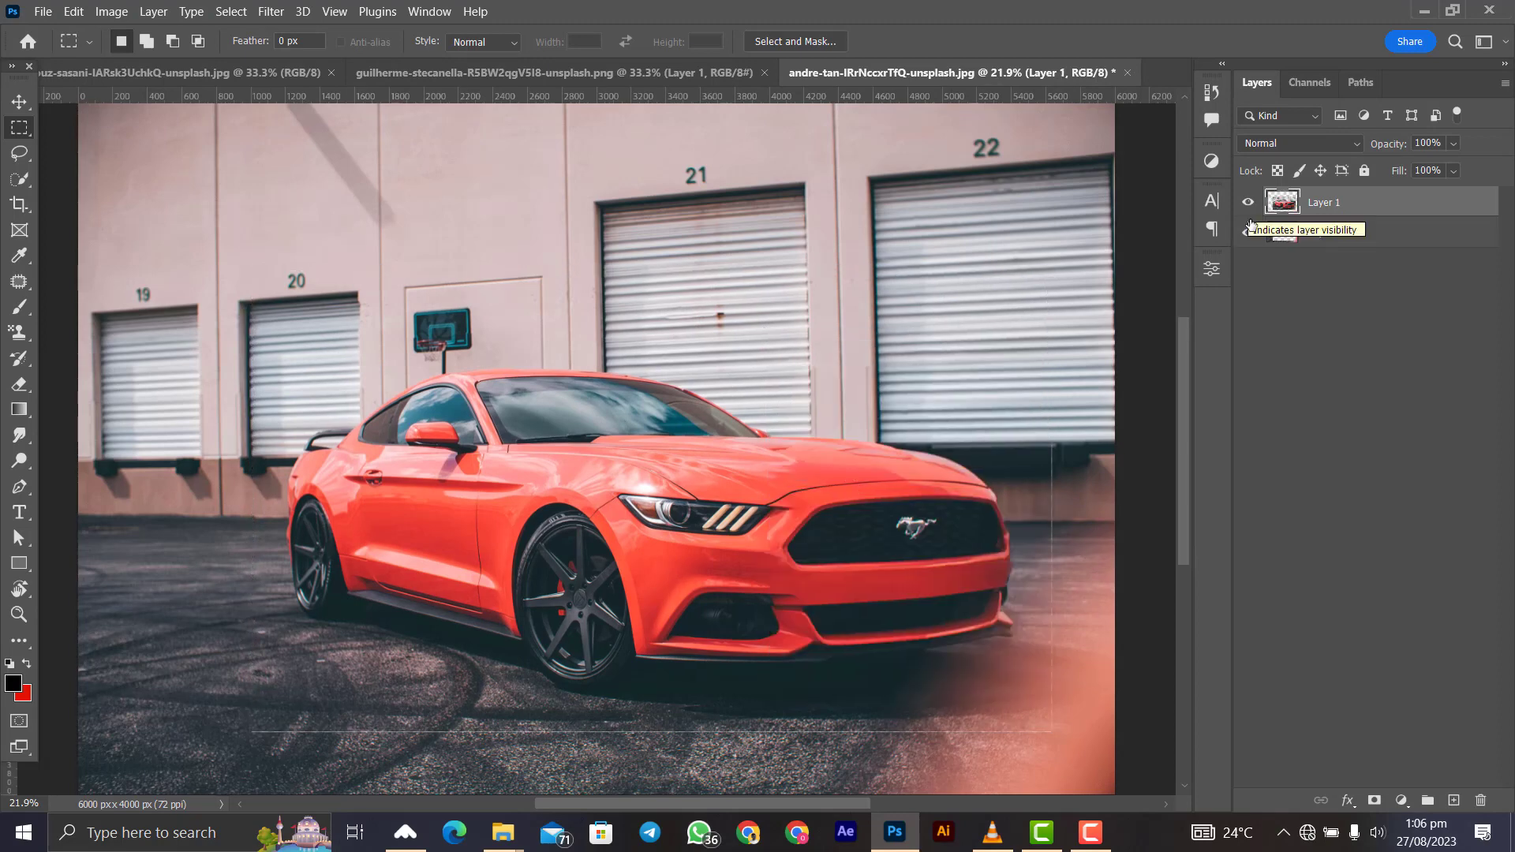
pyautogui.click(1247, 204)
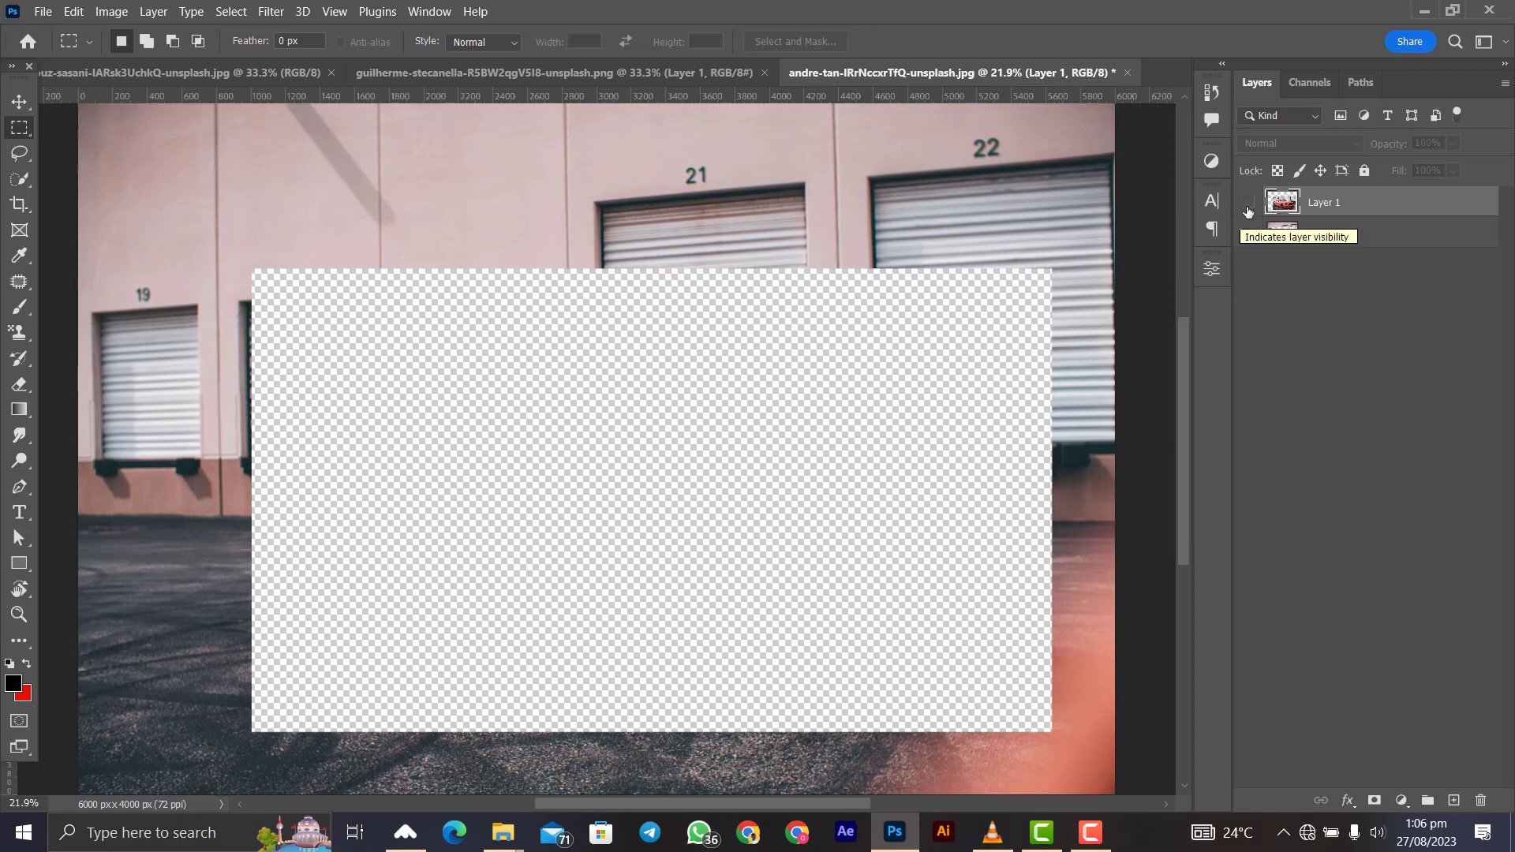
pyautogui.click(1248, 205)
# Step: Draw an elliptical marquee selection over the car and replace it with a perfect circle around the driver's side and front wheel
pyautogui.rightClick(20, 127)
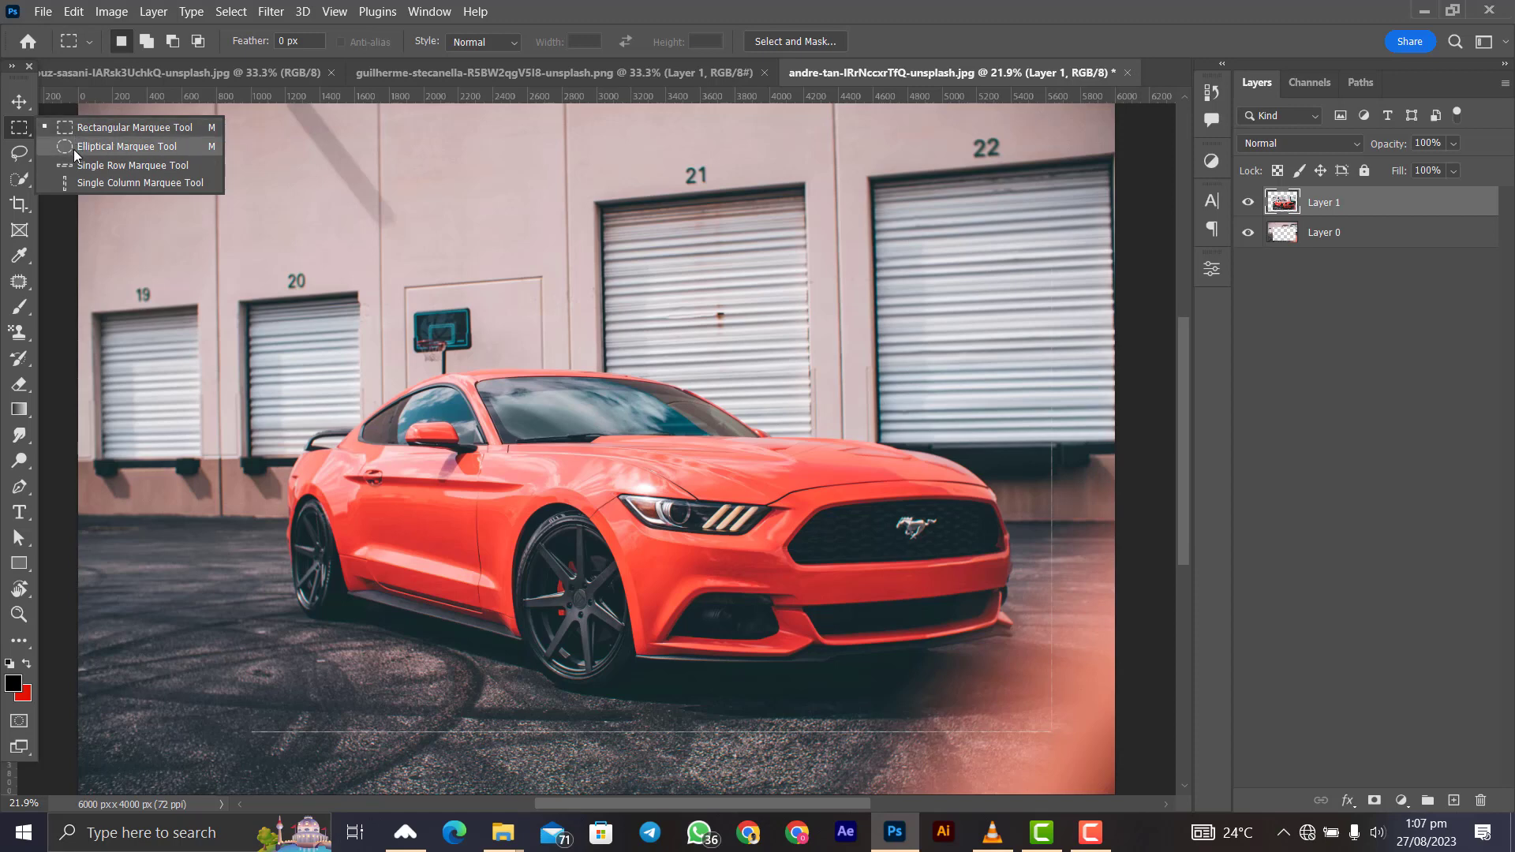
pyautogui.click(76, 152)
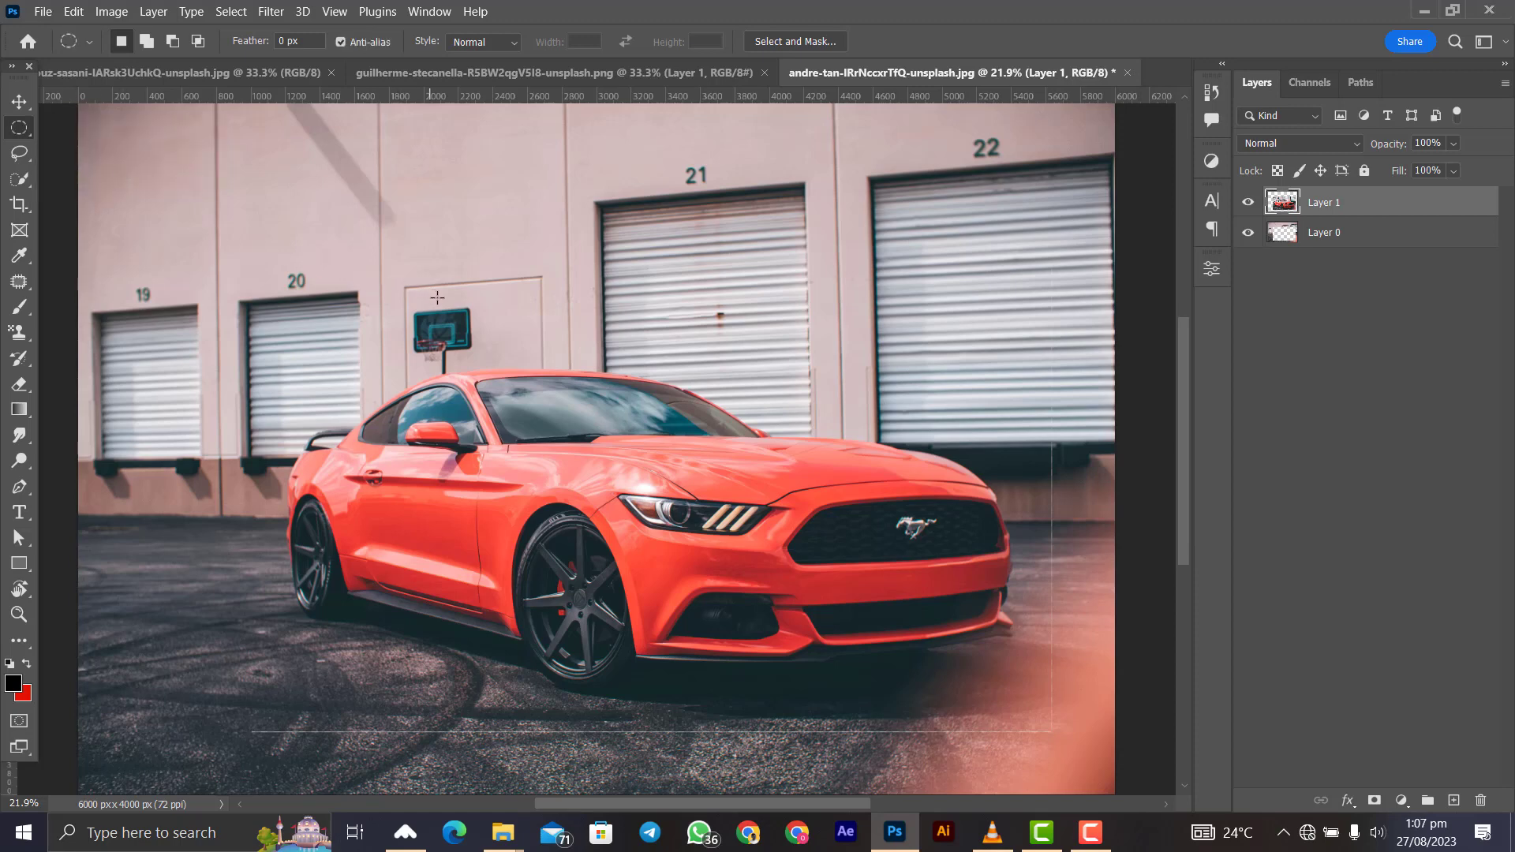
pyautogui.moveTo(367, 280); pyautogui.dragTo(892, 657)
pyautogui.click(427, 245)
pyautogui.moveTo(375, 280); pyautogui.dragTo(742, 652)
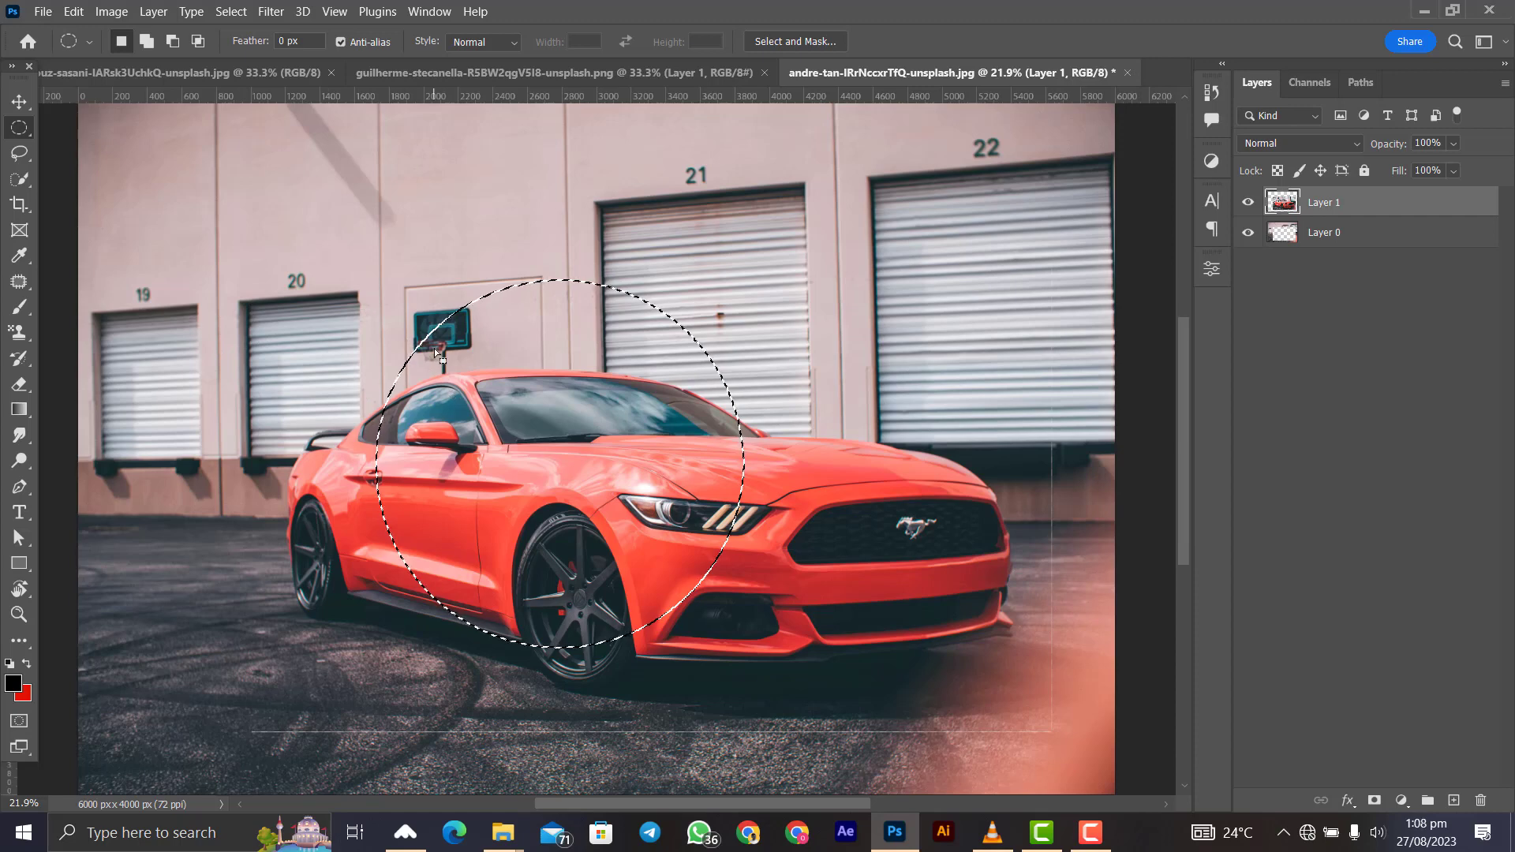
# Step: Merge the cut-out car layer down into Layer 0 and clear the circular selection
pyautogui.hotkey('ctrl', 'e')
pyautogui.hotkey('ctrl', 'd')
# Step: Select a single pixel row across the upper wall, and replace it with a single pixel column by door 20
pyautogui.rightClick(9, 130)
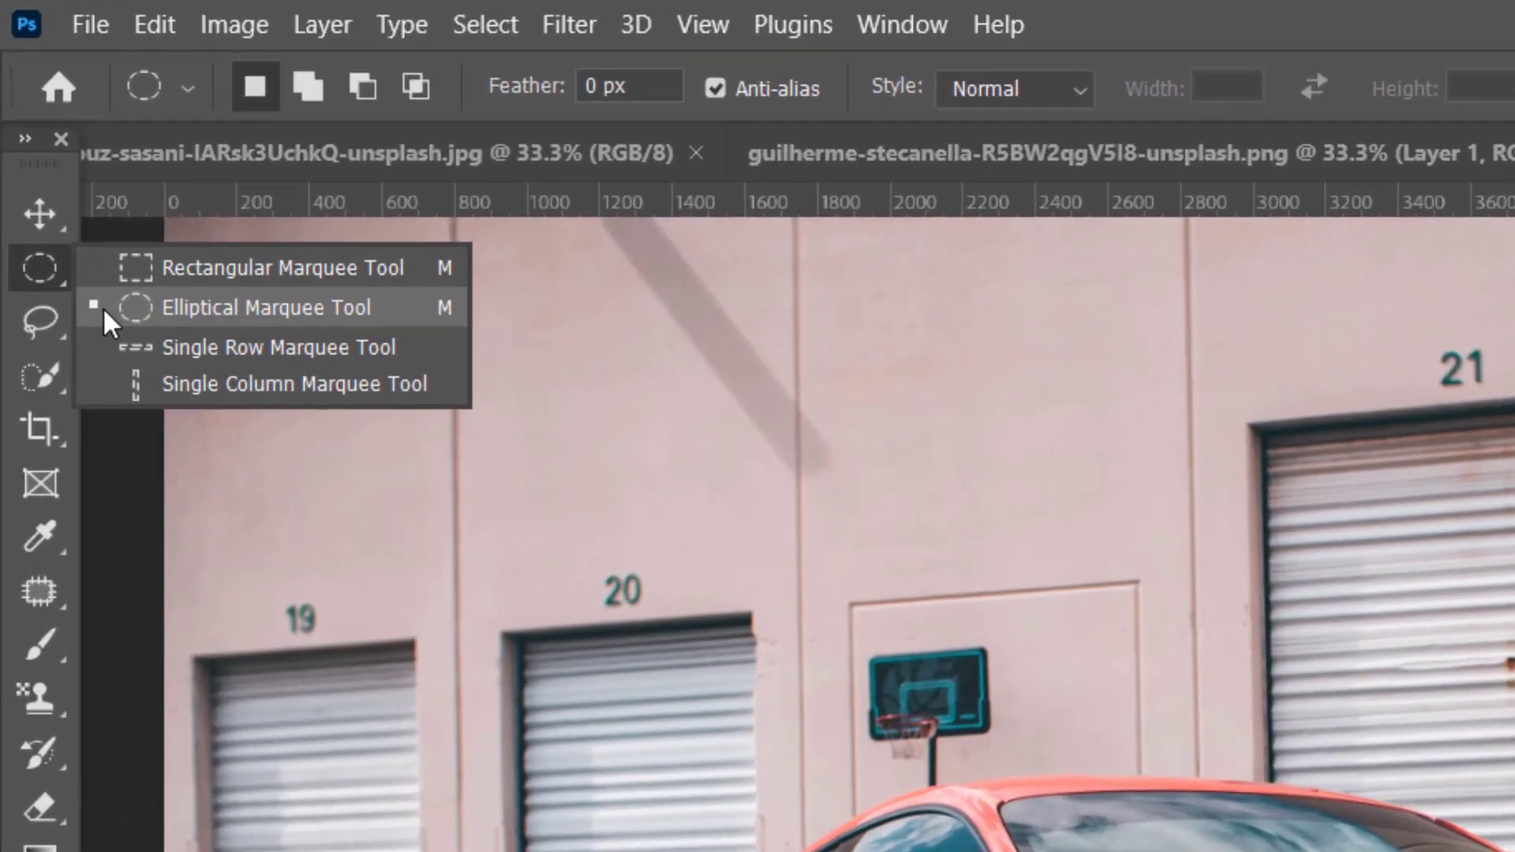
pyautogui.click(268, 352)
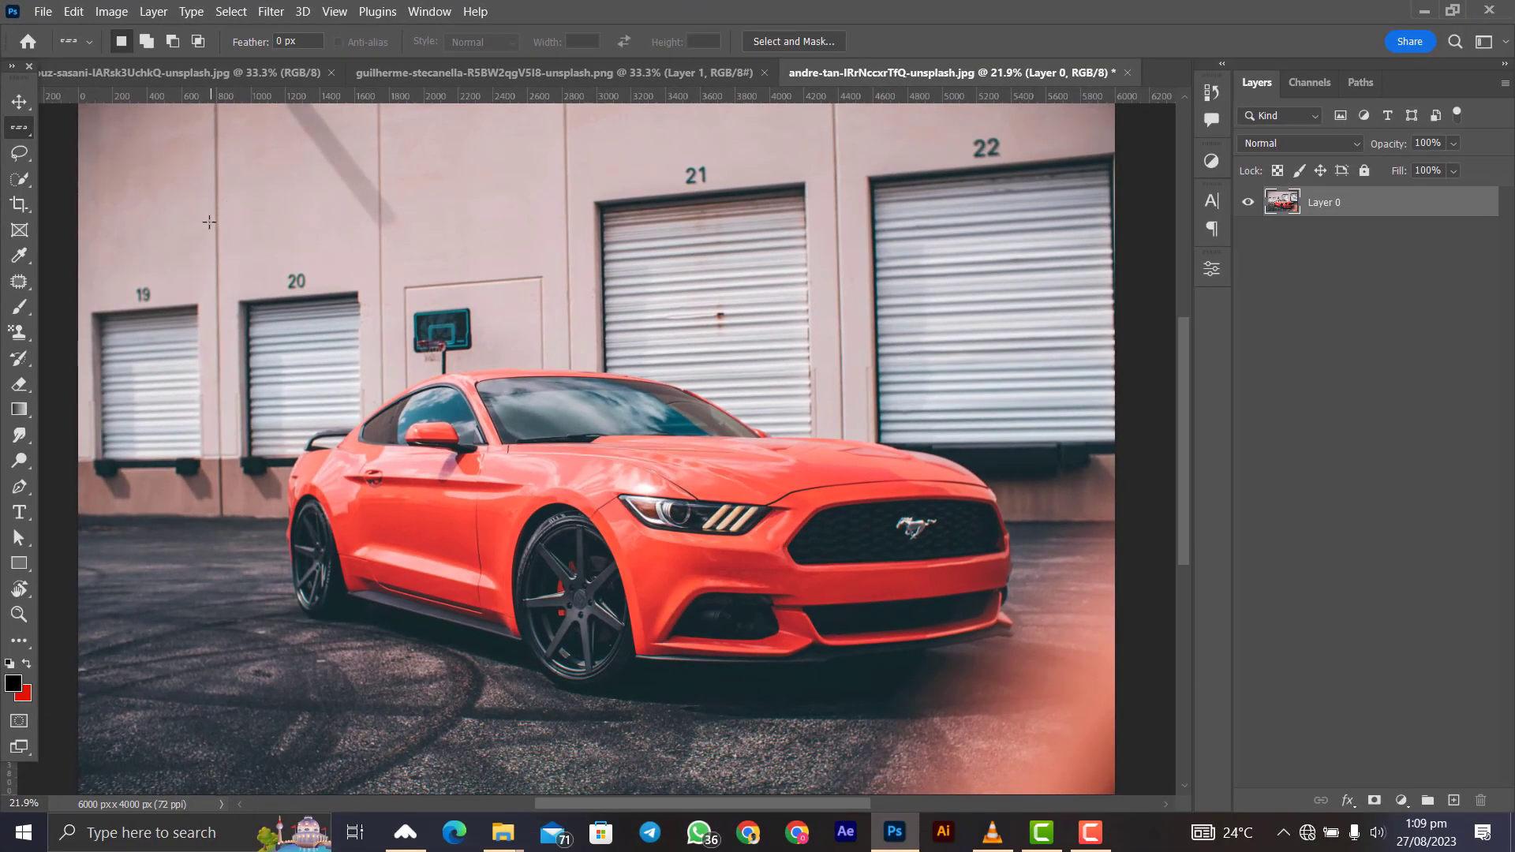
pyautogui.click(209, 222)
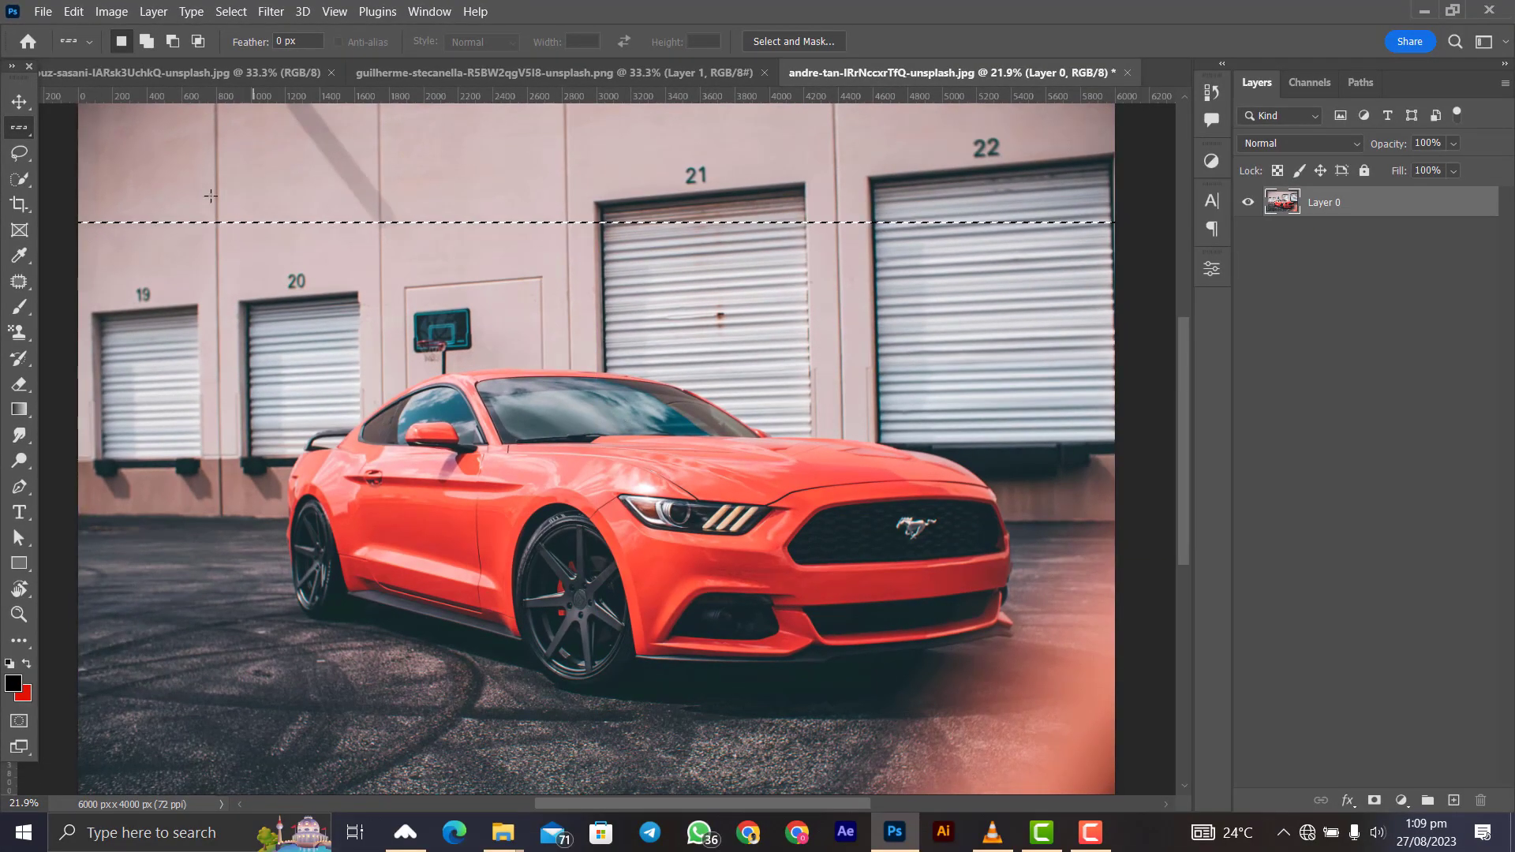
pyautogui.rightClick(19, 127)
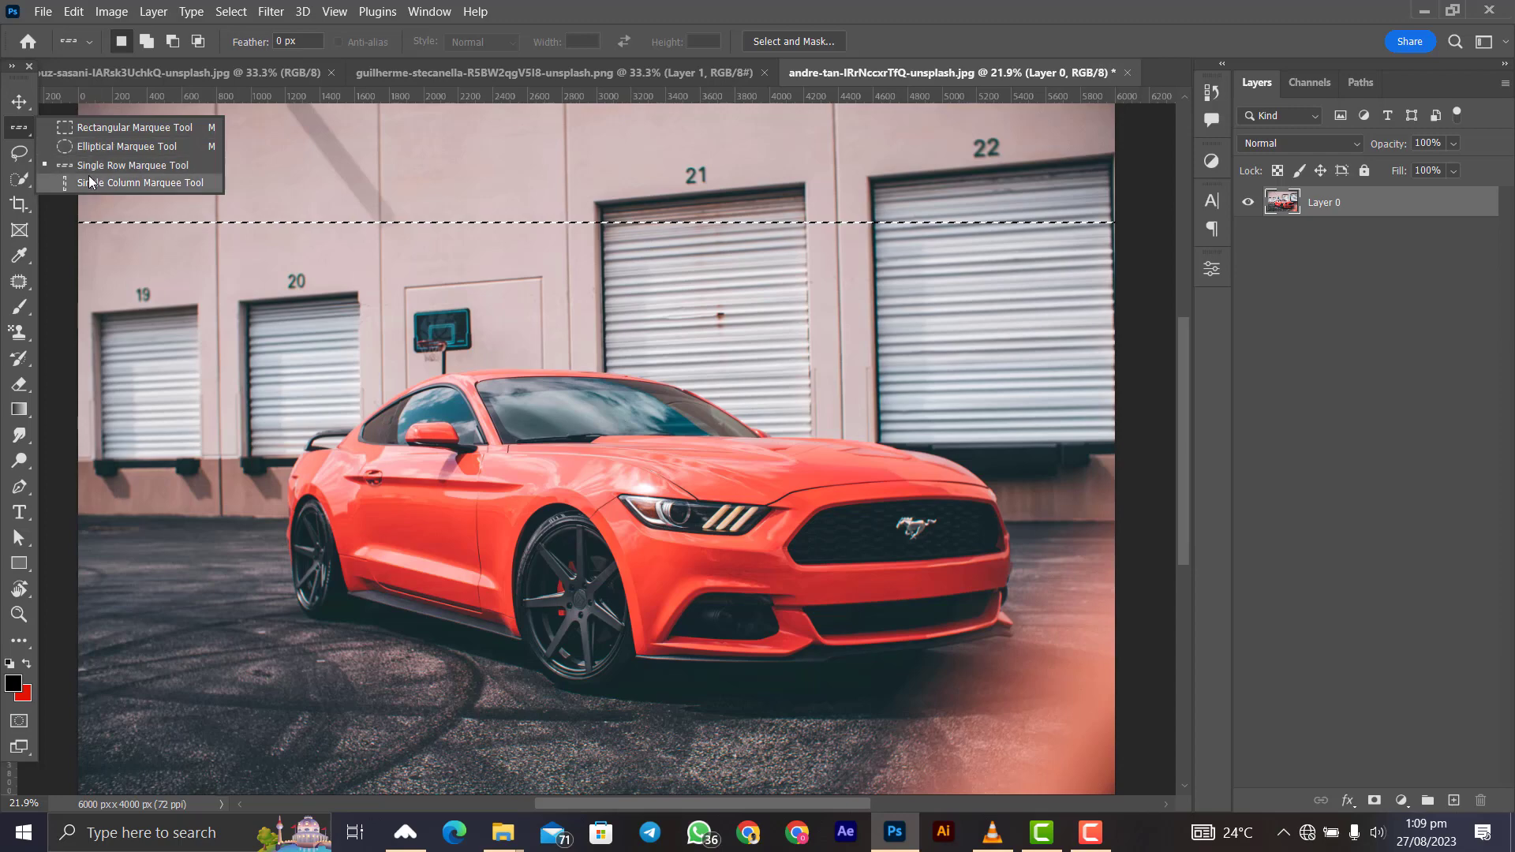
pyautogui.click(89, 183)
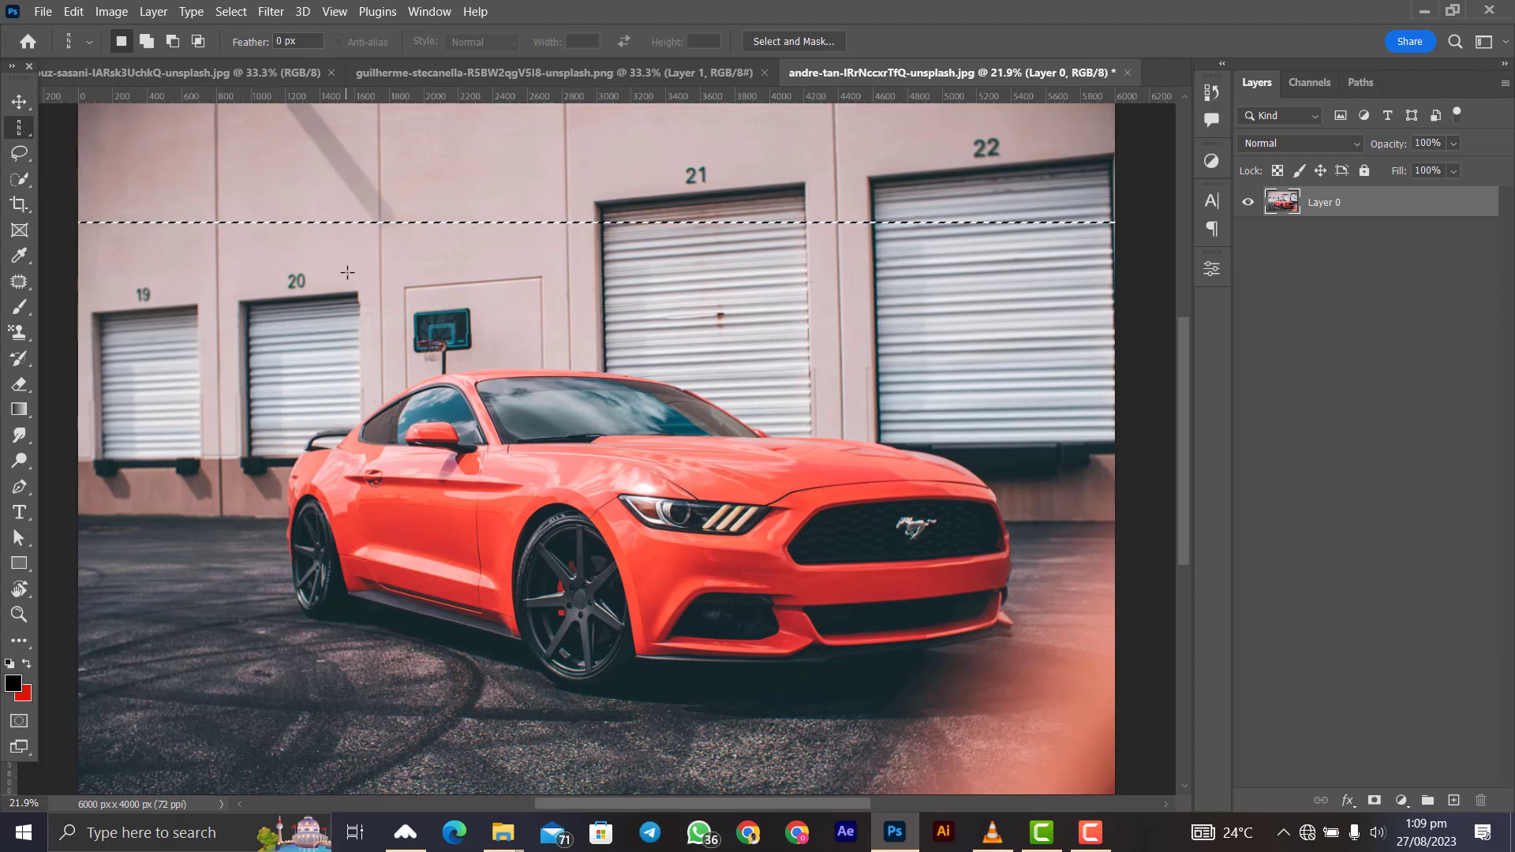
pyautogui.click(347, 272)
# Step: Trace a loose freehand selection around the whole red car with the Lasso tool
pyautogui.press('l')
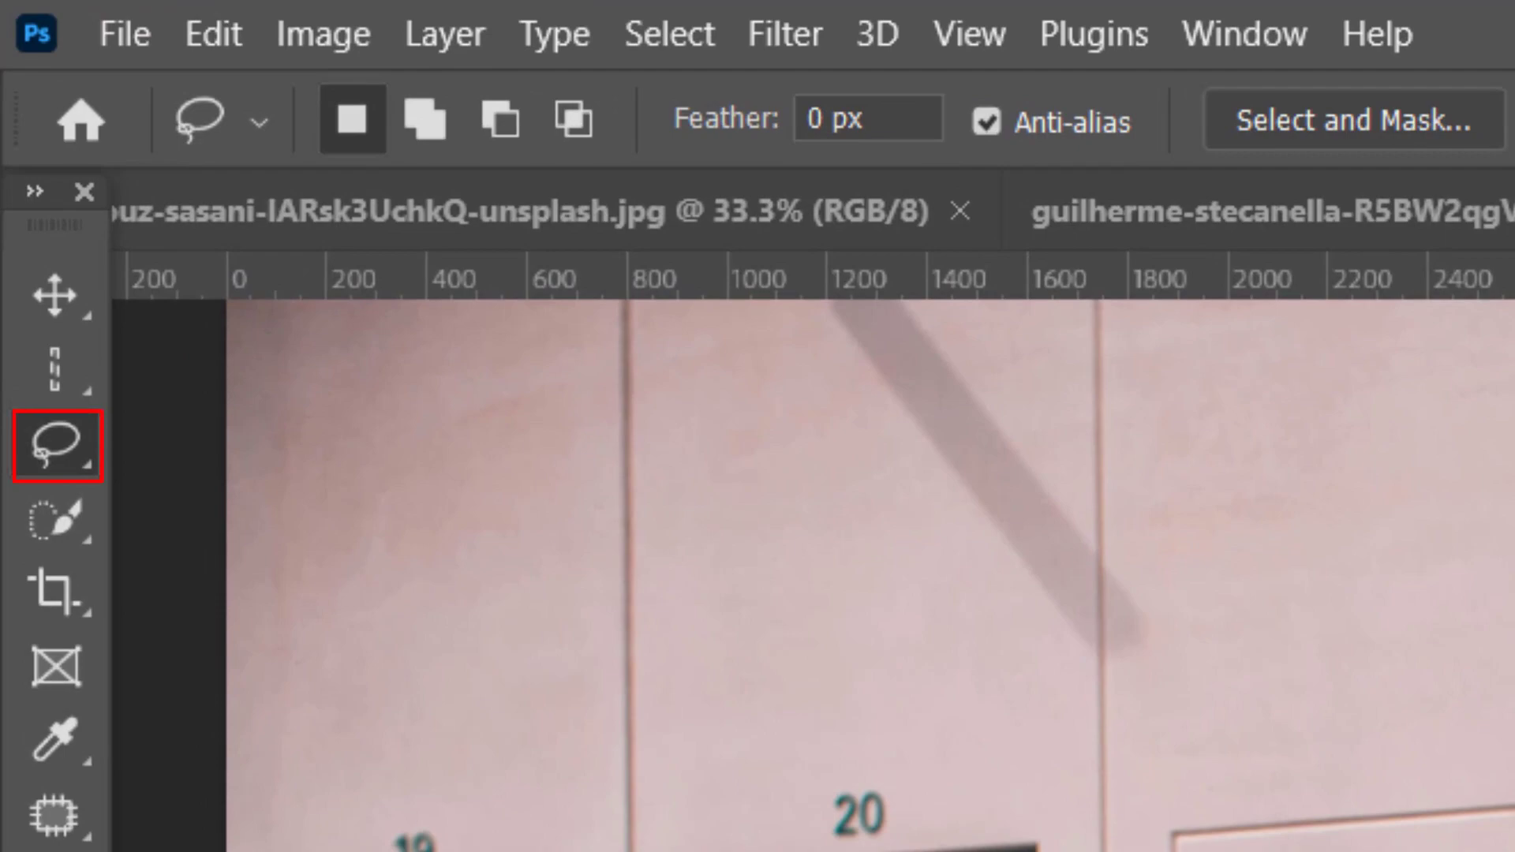
pyautogui.rightClick(57, 450)
pyautogui.click(262, 451)
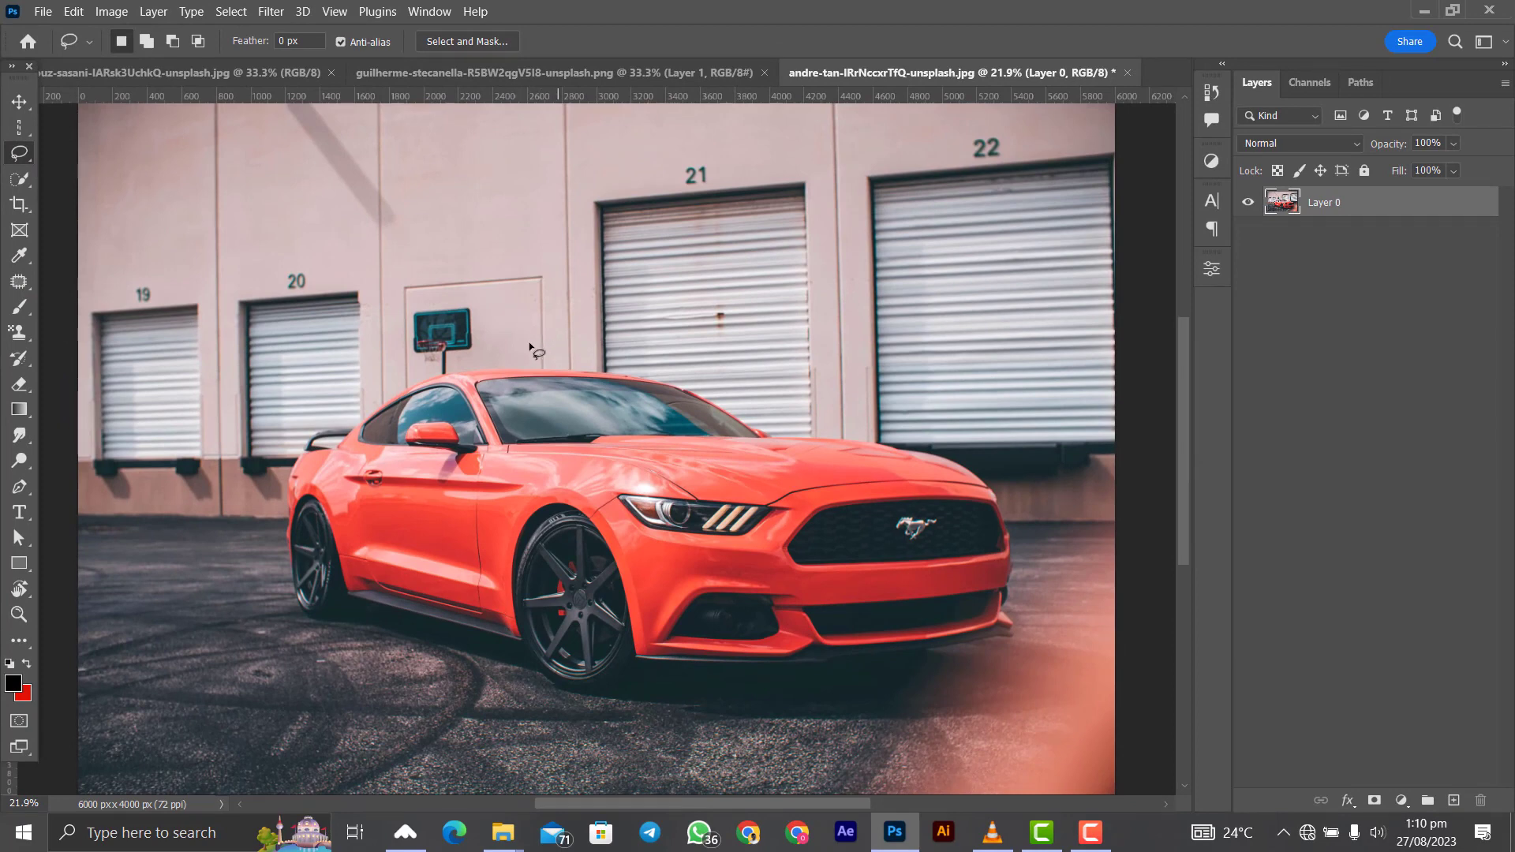
pyautogui.moveTo(558, 343)
pyautogui.mouseDown()
pyautogui.moveTo(351, 376)
pyautogui.moveTo(291, 442)
pyautogui.mouseUp()
pyautogui.moveTo(809, 697); pyautogui.dragTo(1053, 655)
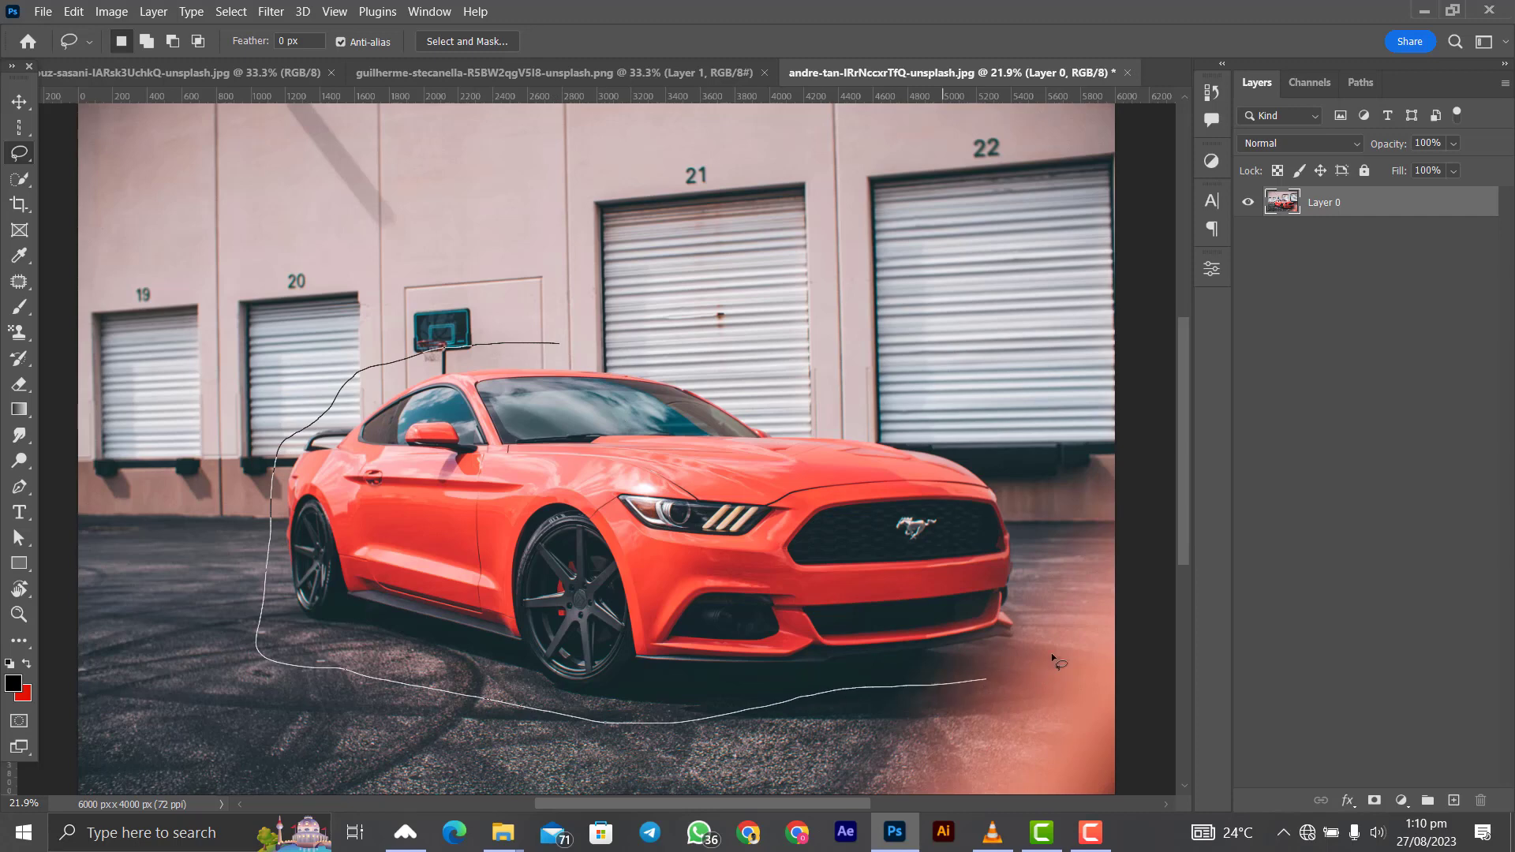
pyautogui.moveTo(994, 471)
pyautogui.mouseDown()
pyautogui.moveTo(906, 390)
pyautogui.moveTo(744, 327)
pyautogui.moveTo(553, 340)
pyautogui.mouseUp()
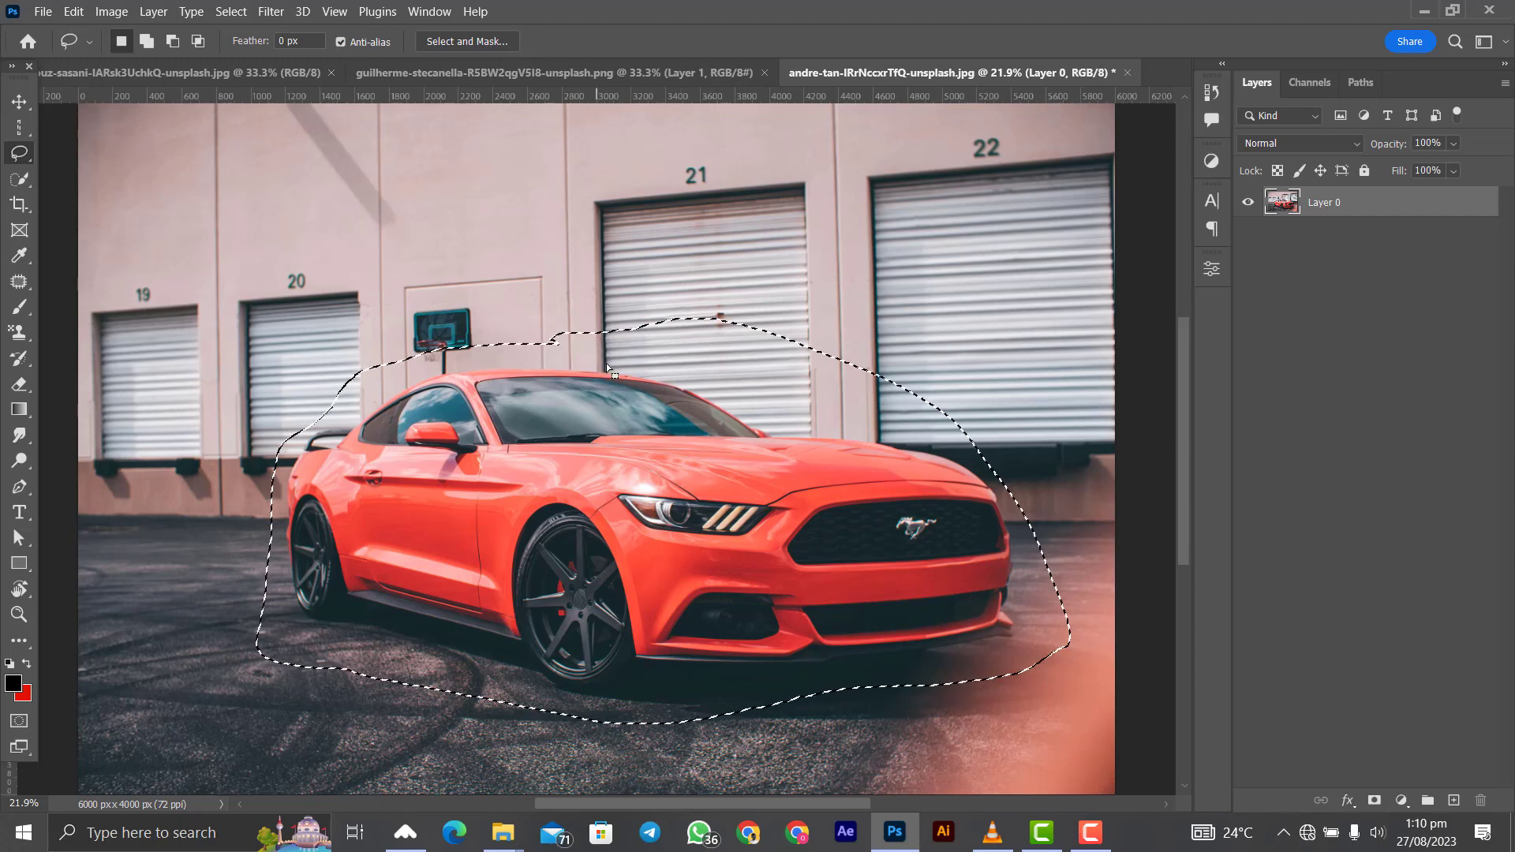
# Step: Deselect the freehand lasso selection and switch to the Polygonal Lasso tool
pyautogui.rightClick(623, 382)
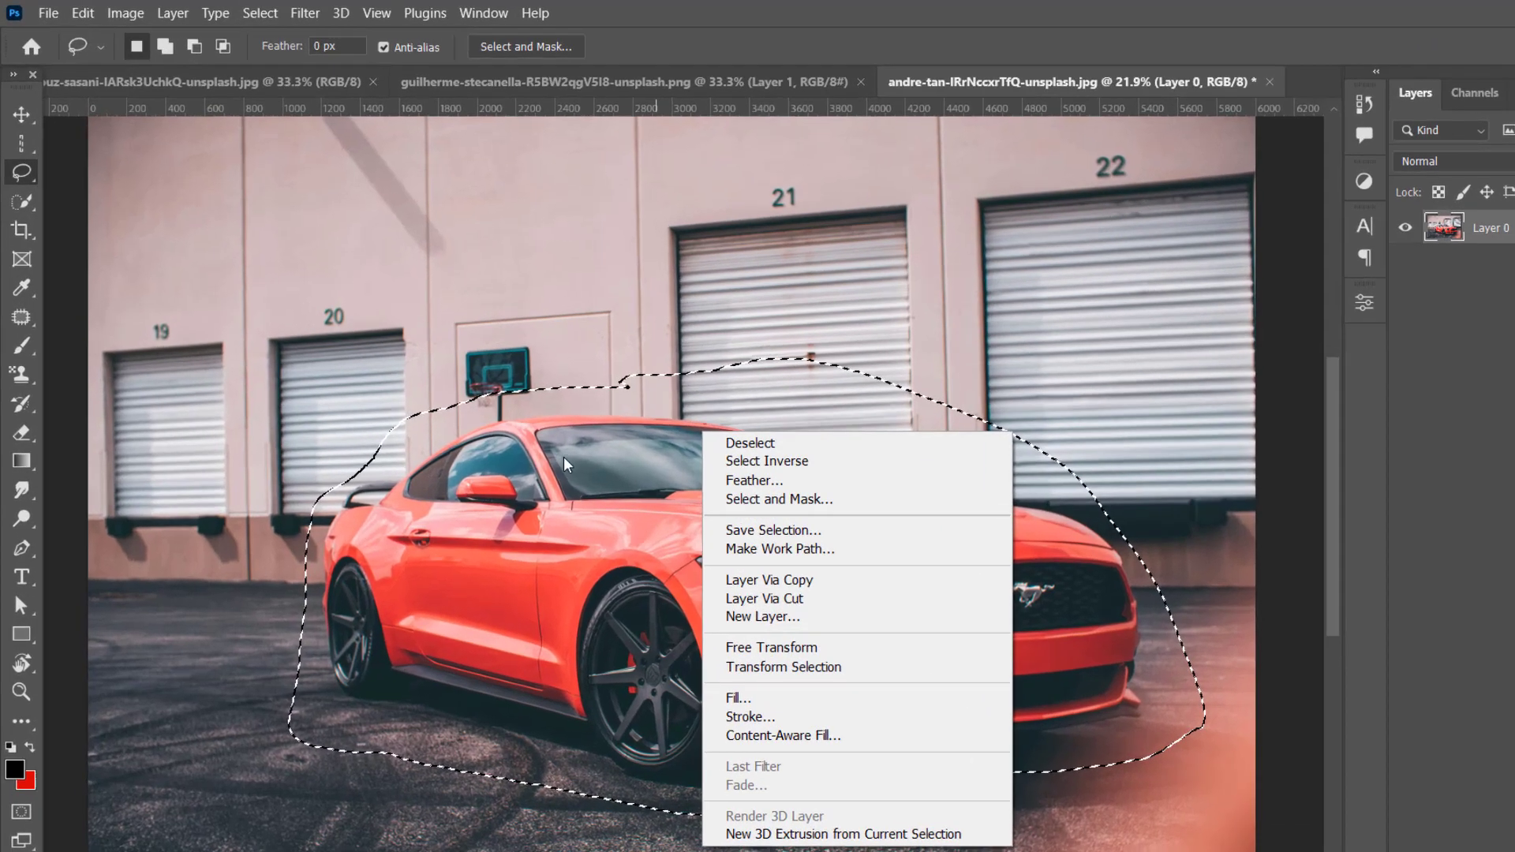
pyautogui.click(749, 442)
pyautogui.hotkey('shift', 'l')
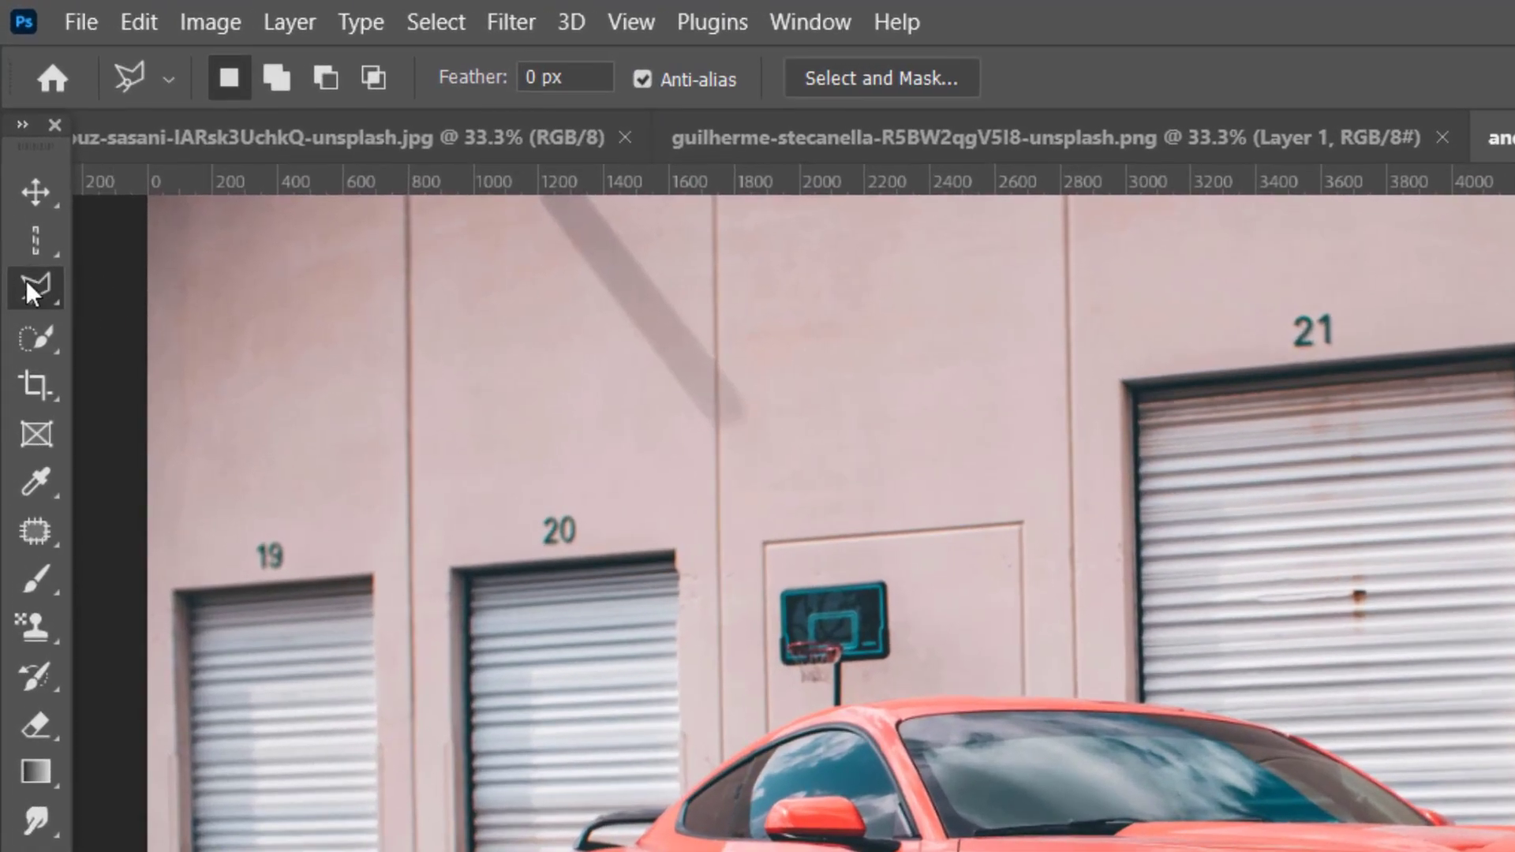
# Step: Outline the whole red car with straight segments using the Polygonal Lasso tool
pyautogui.rightClick(28, 286)
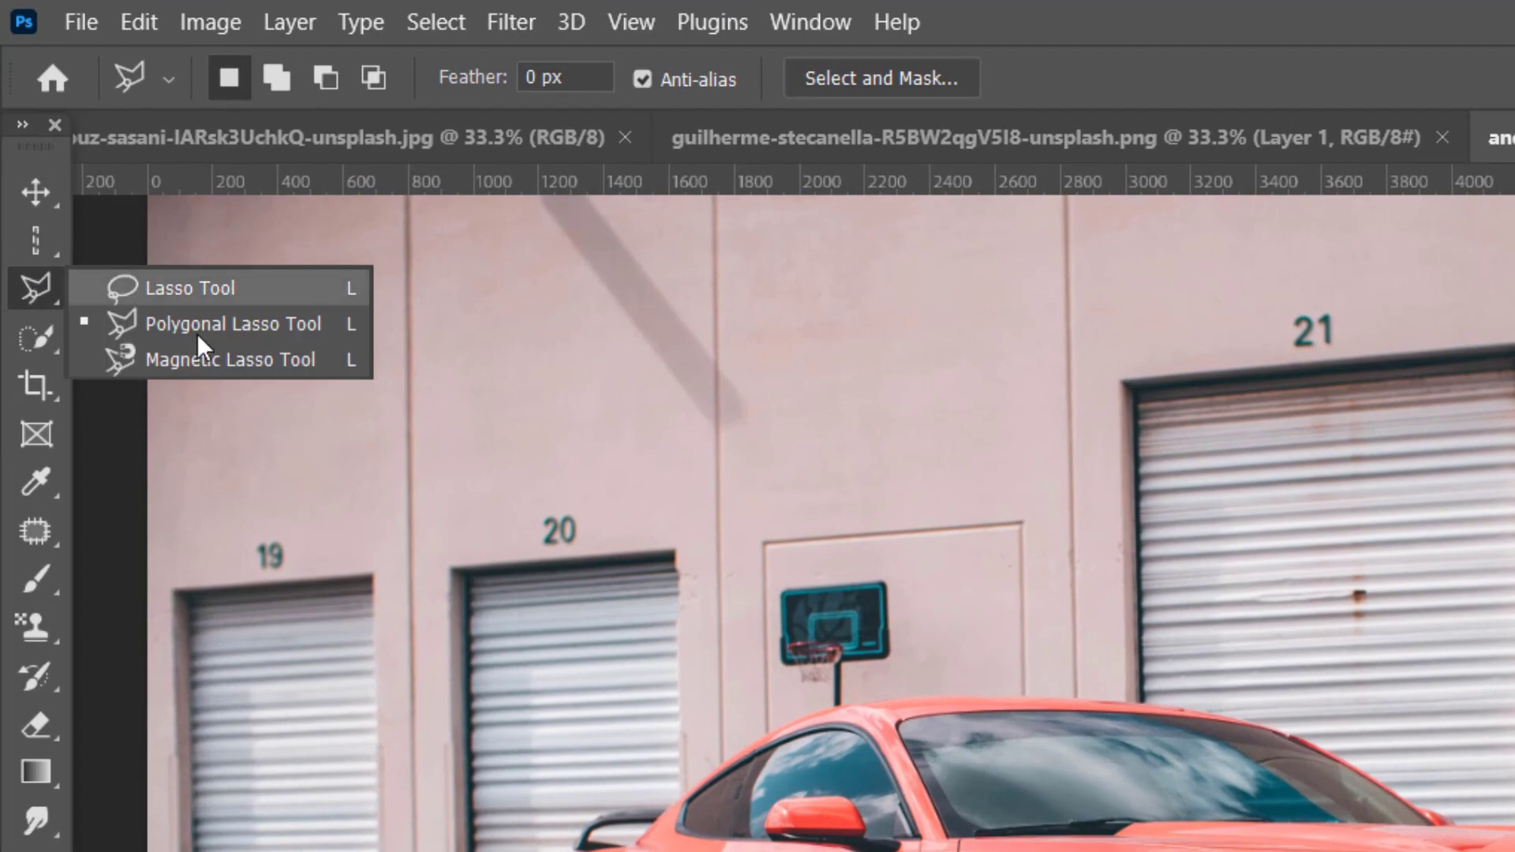
pyautogui.click(30, 282)
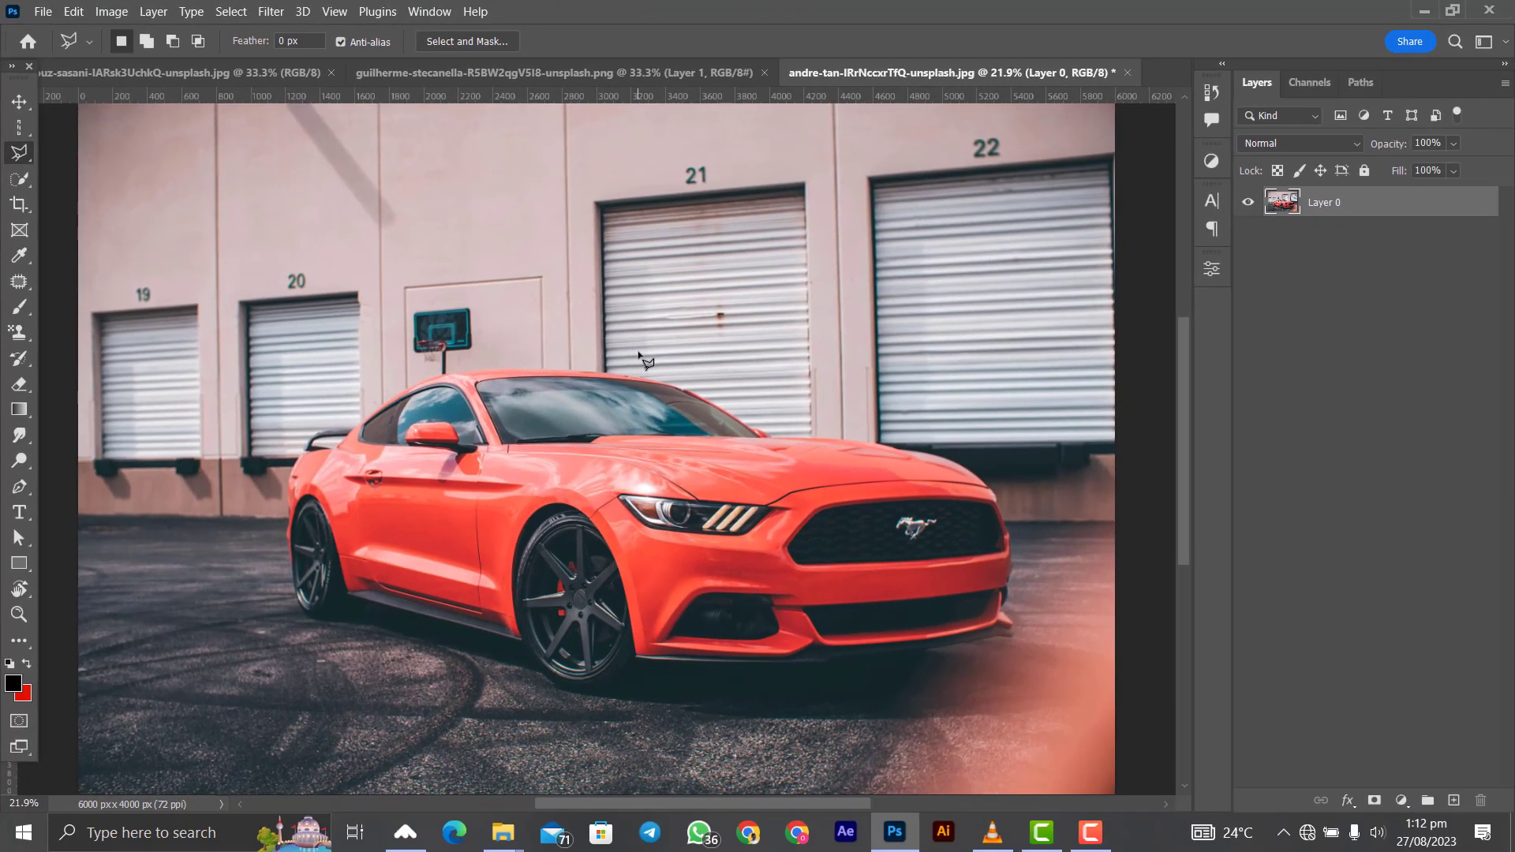
pyautogui.click(670, 368)
pyautogui.click(386, 366)
pyautogui.click(304, 394)
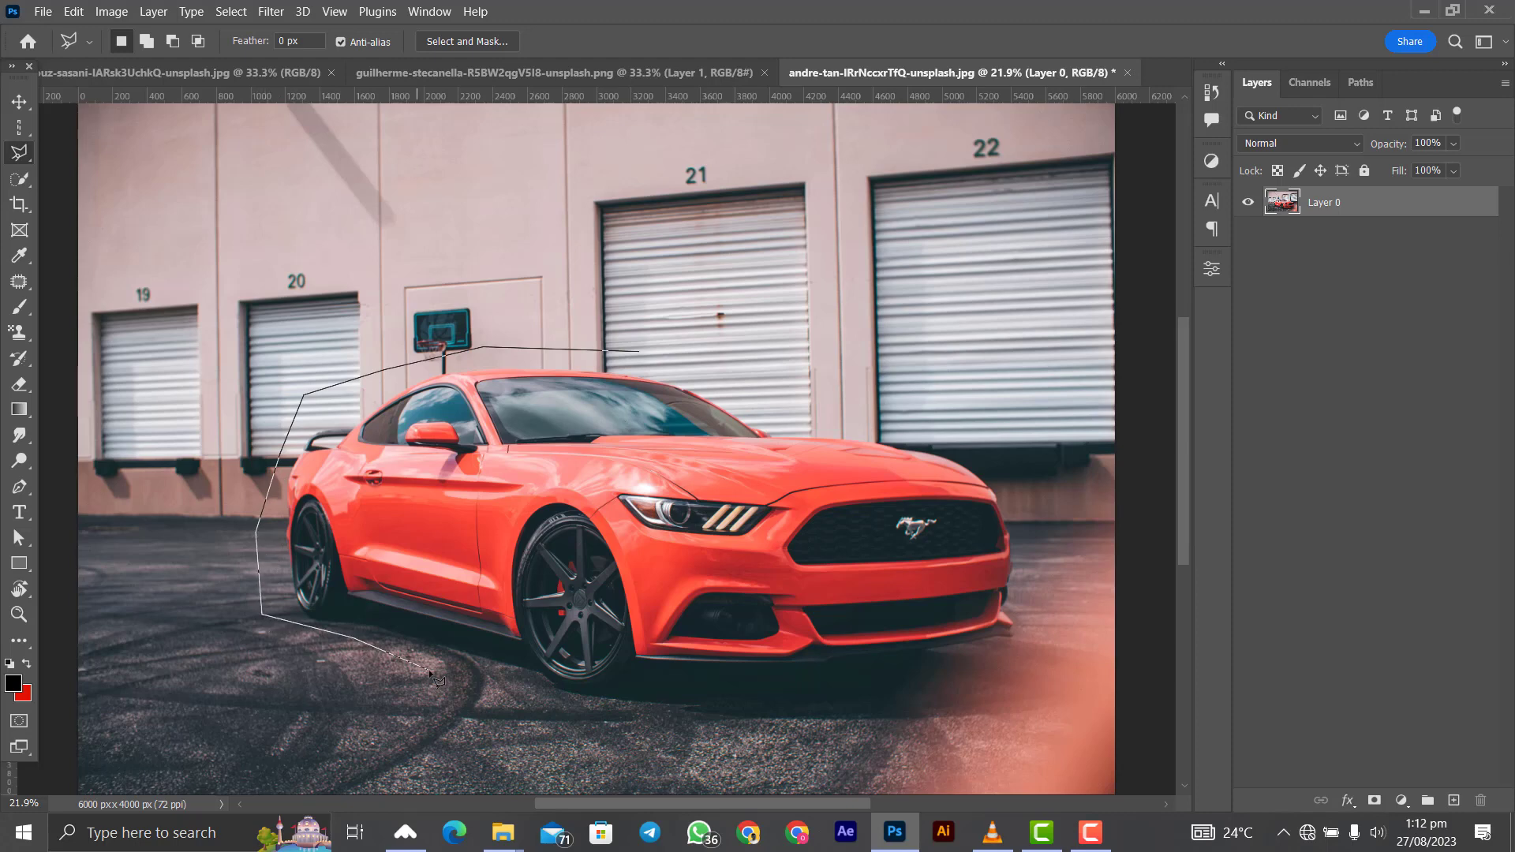
pyautogui.click(635, 691)
pyautogui.click(878, 688)
pyautogui.click(1015, 664)
pyautogui.click(1081, 607)
pyautogui.click(1075, 560)
pyautogui.click(1030, 427)
pyautogui.click(970, 410)
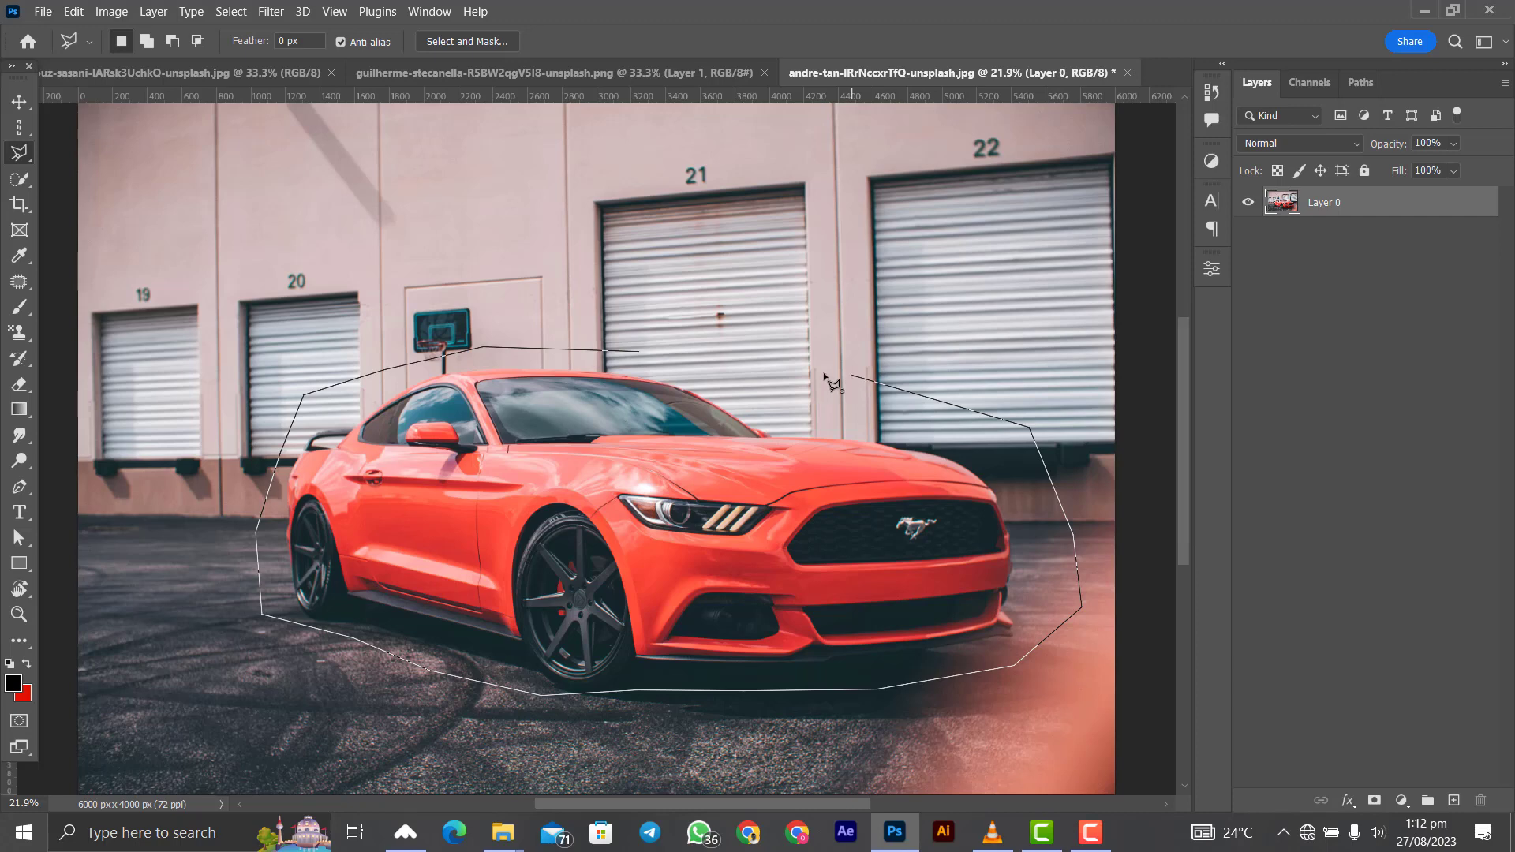
pyautogui.click(777, 360)
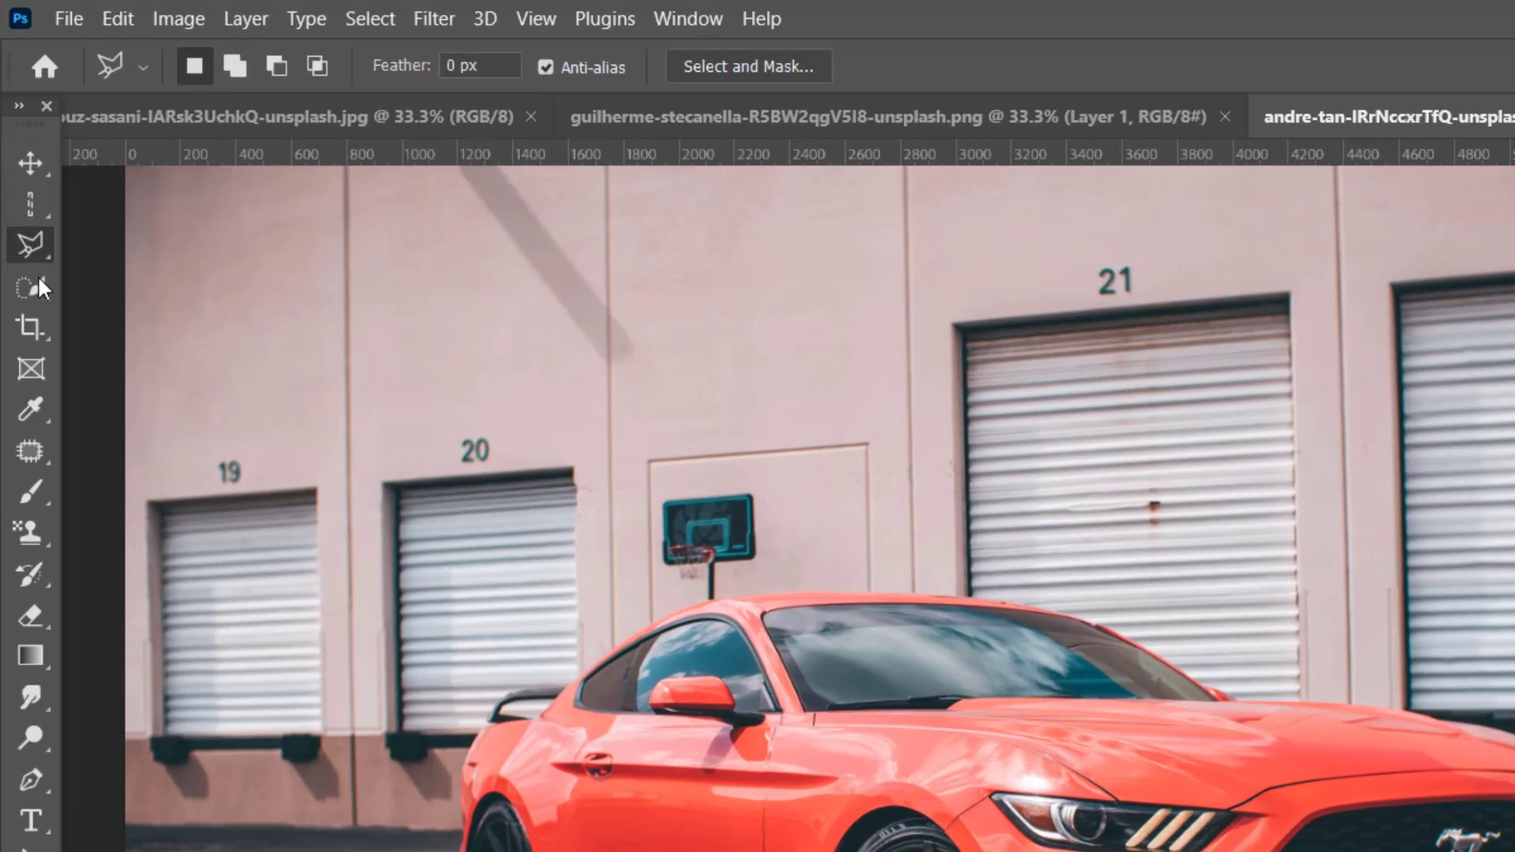
# Step: Switch to the Magnetic Lasso tool and start tracing the car from its roof edge
pyautogui.rightClick(22, 154)
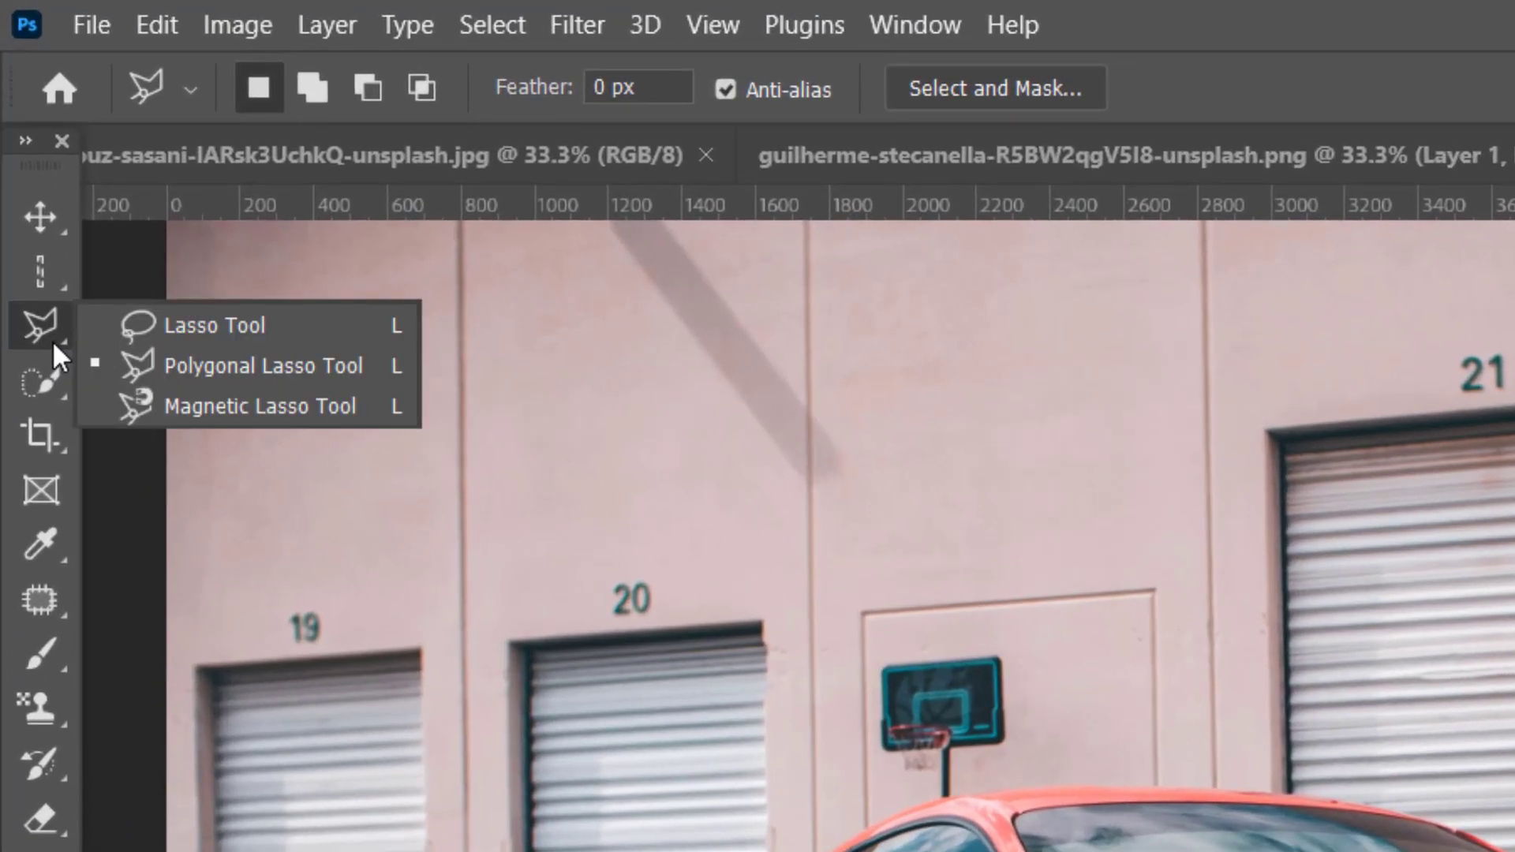
pyautogui.click(292, 409)
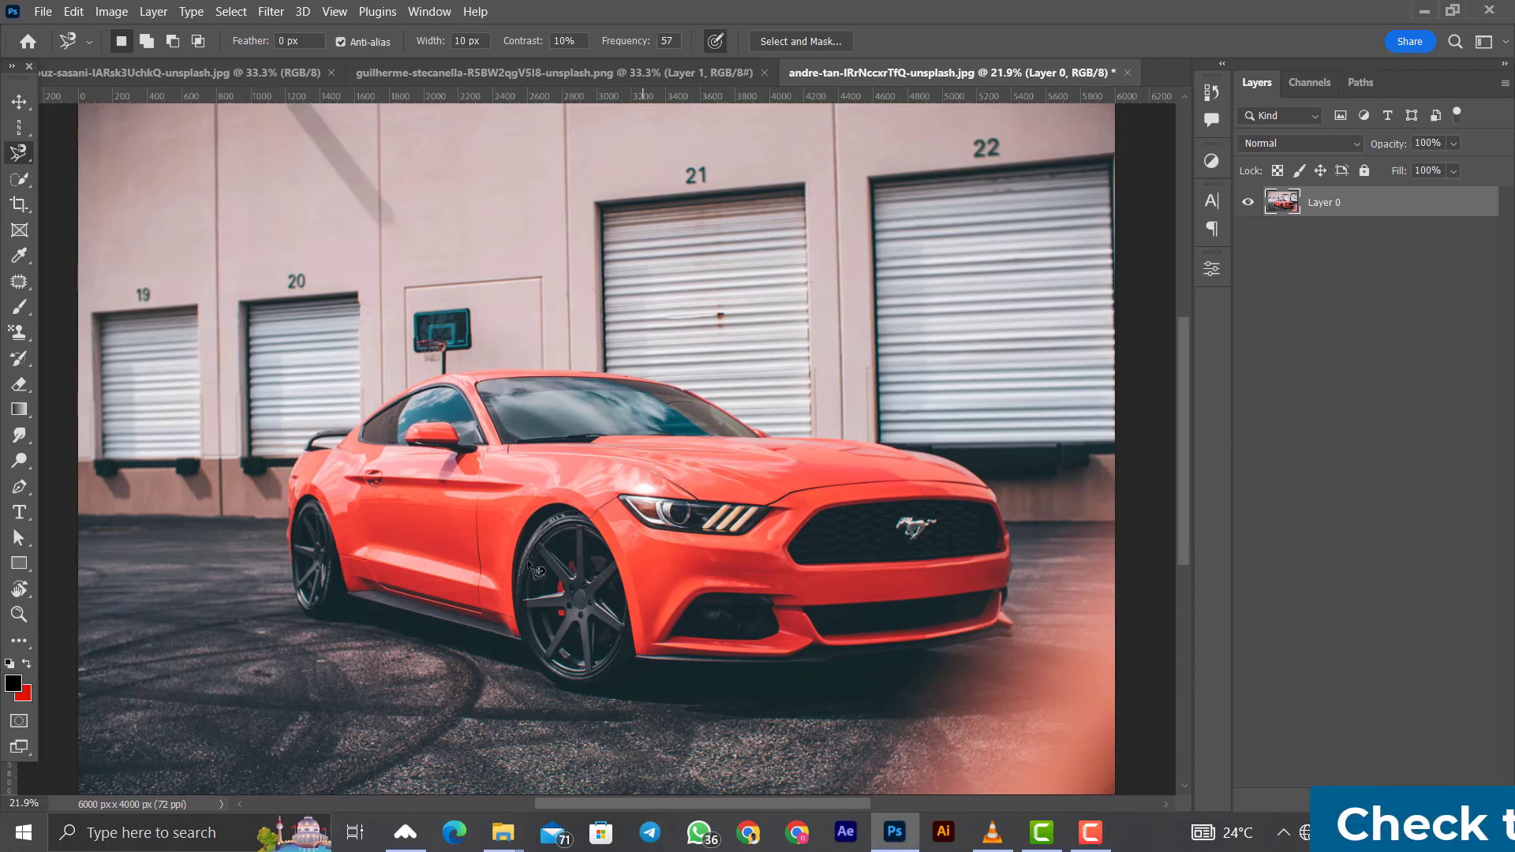
pyautogui.scroll(1, 540, 508)
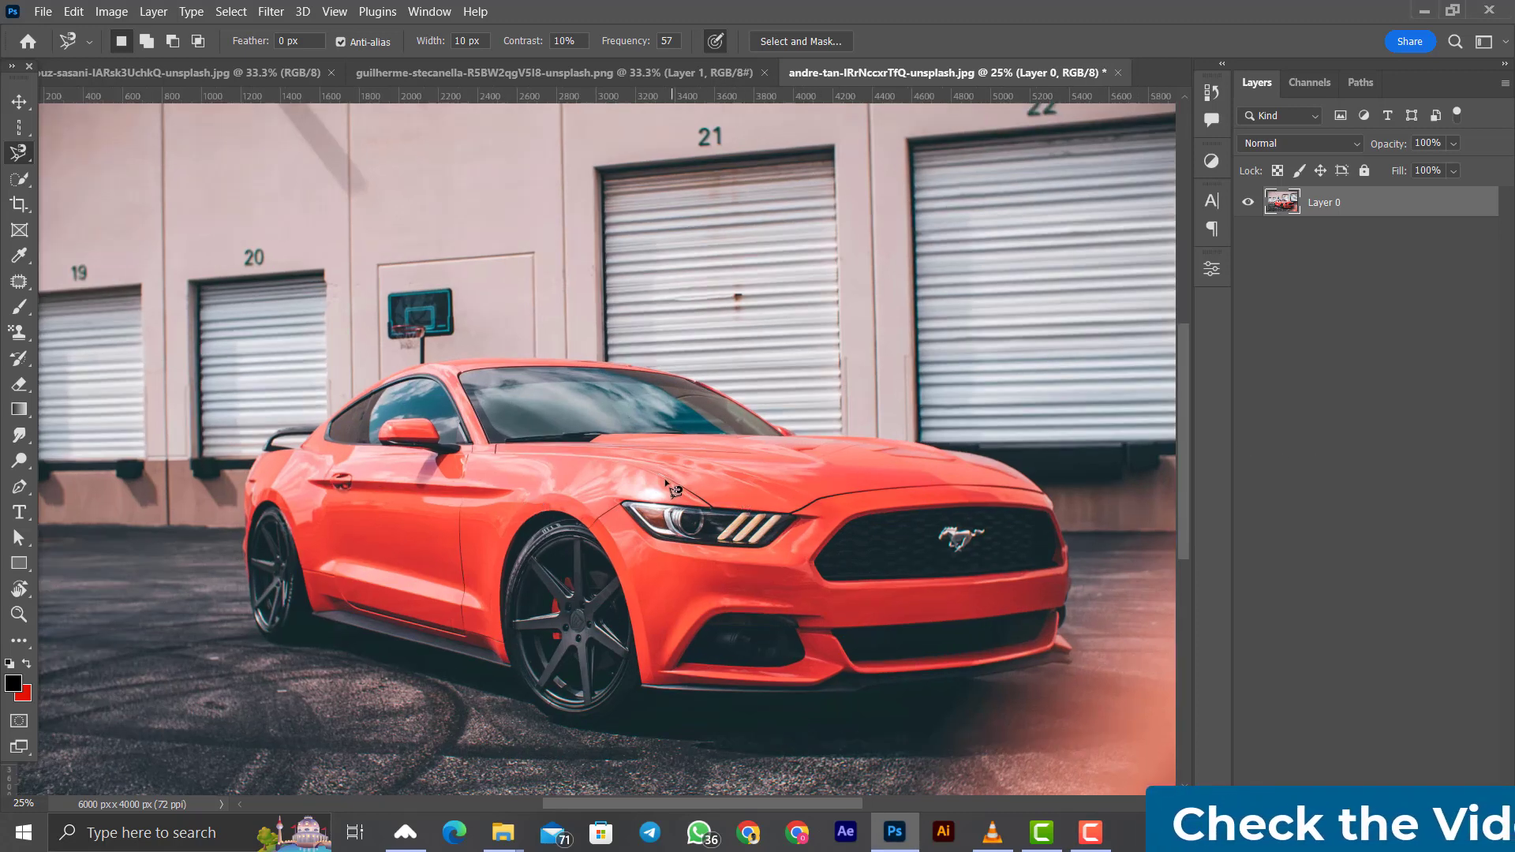
pyautogui.click(537, 357)
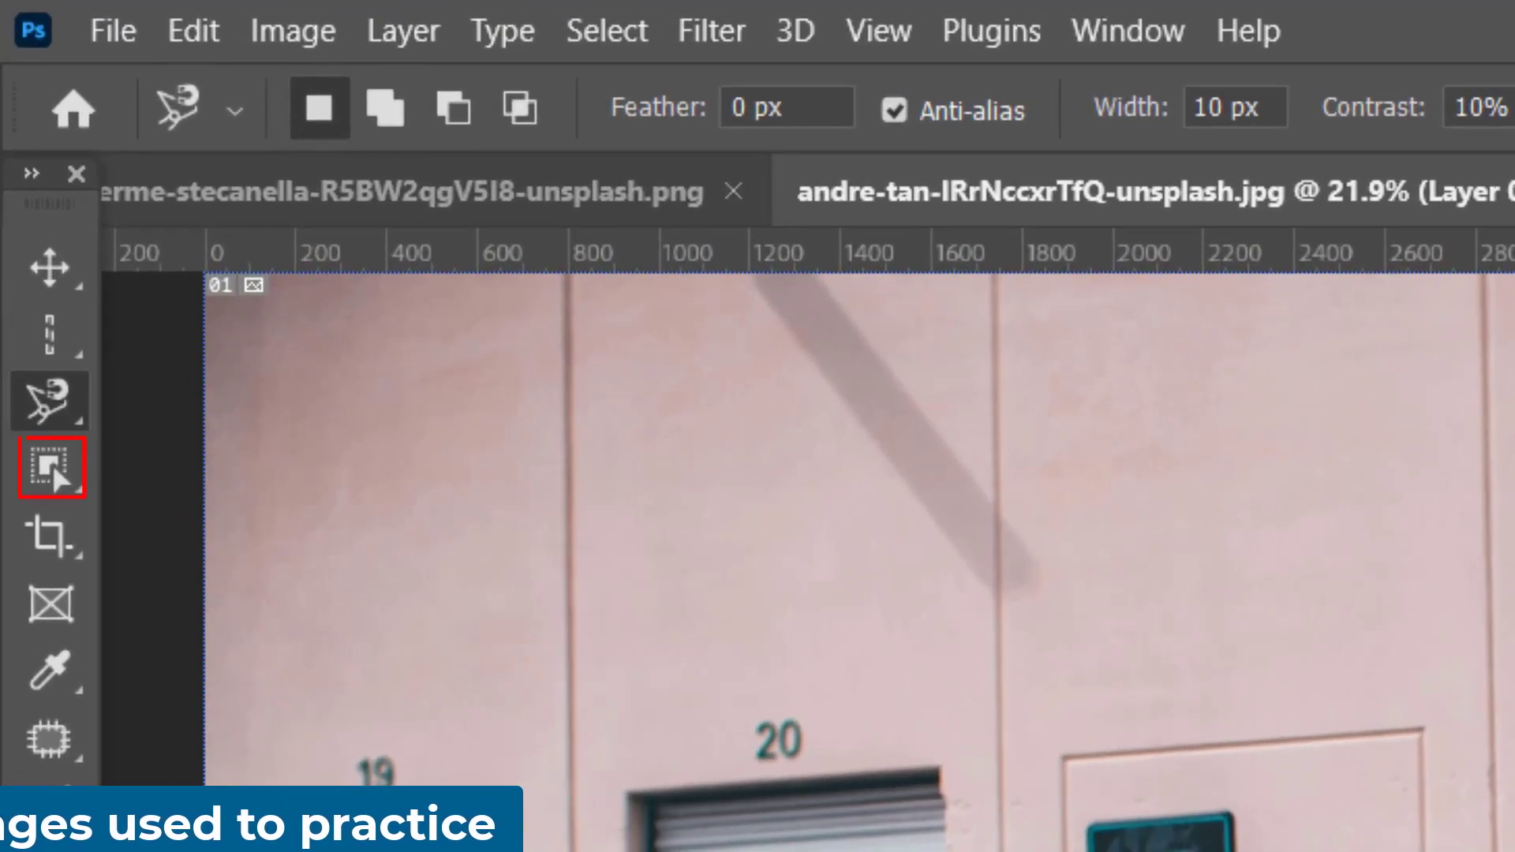
# Step: Select the whole car with the Object Selection tool, then deselect it and restore the selection
pyautogui.click(53, 463)
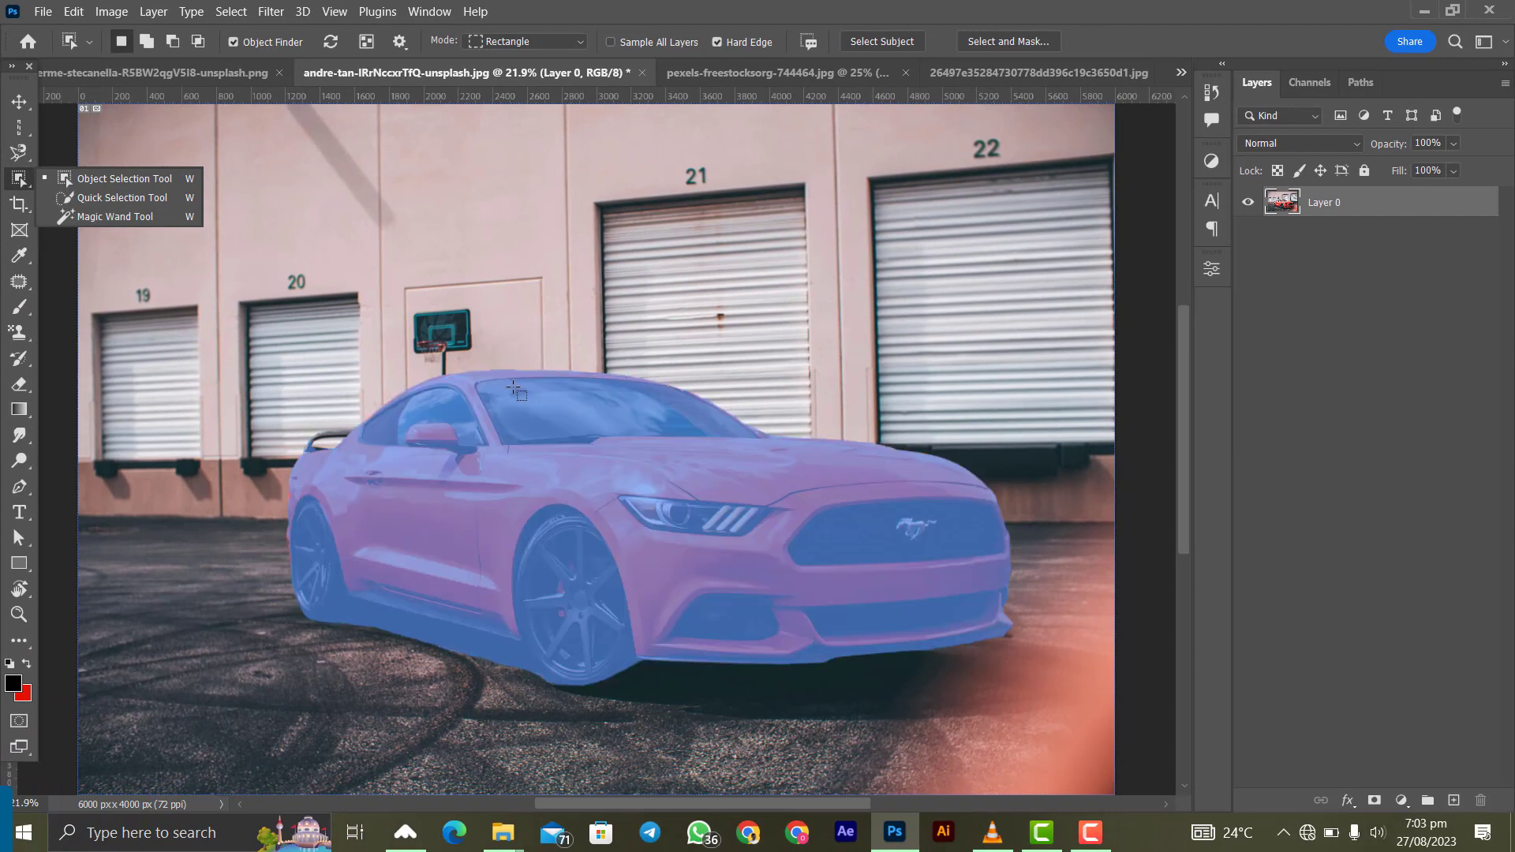
pyautogui.click(536, 443)
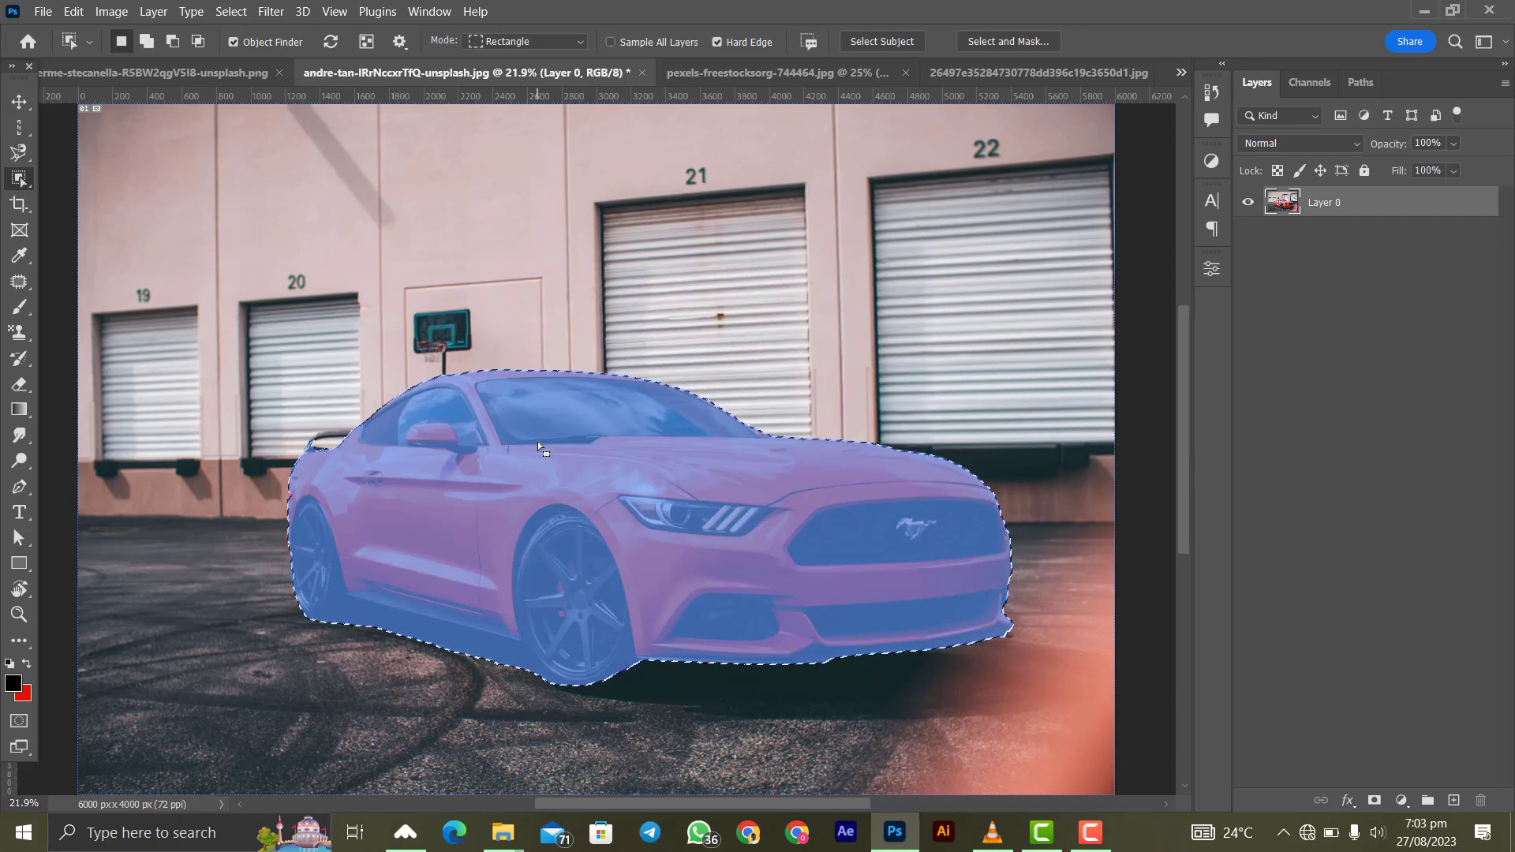
pyautogui.hotkey('ctrl', 'd')
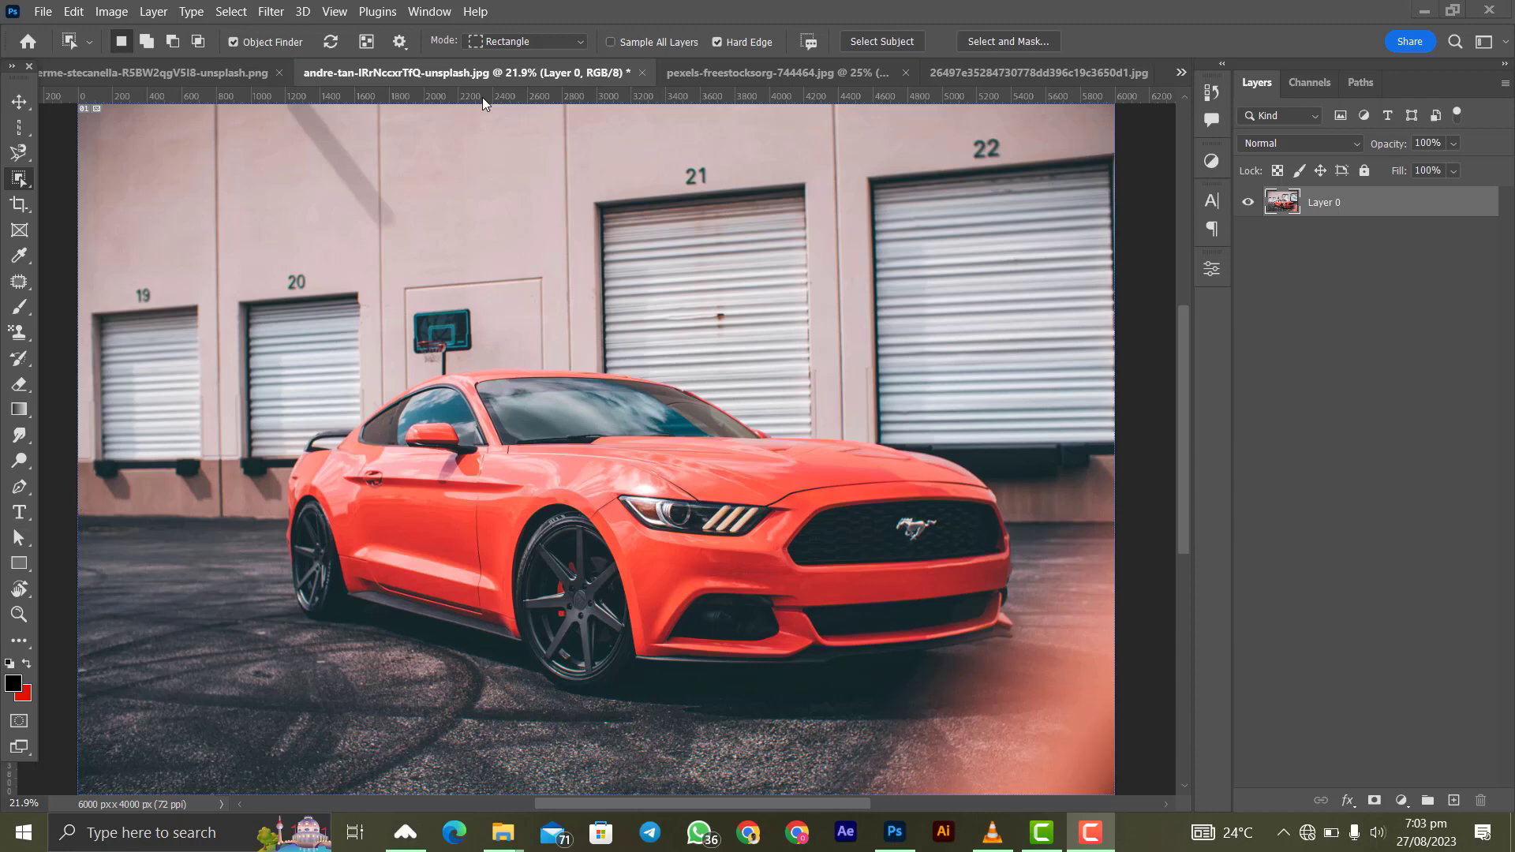
pyautogui.hotkey('ctrl', 'z')
# Step: Switch to the Quick Selection tool and clear the selection around the car
pyautogui.rightClick(20, 178)
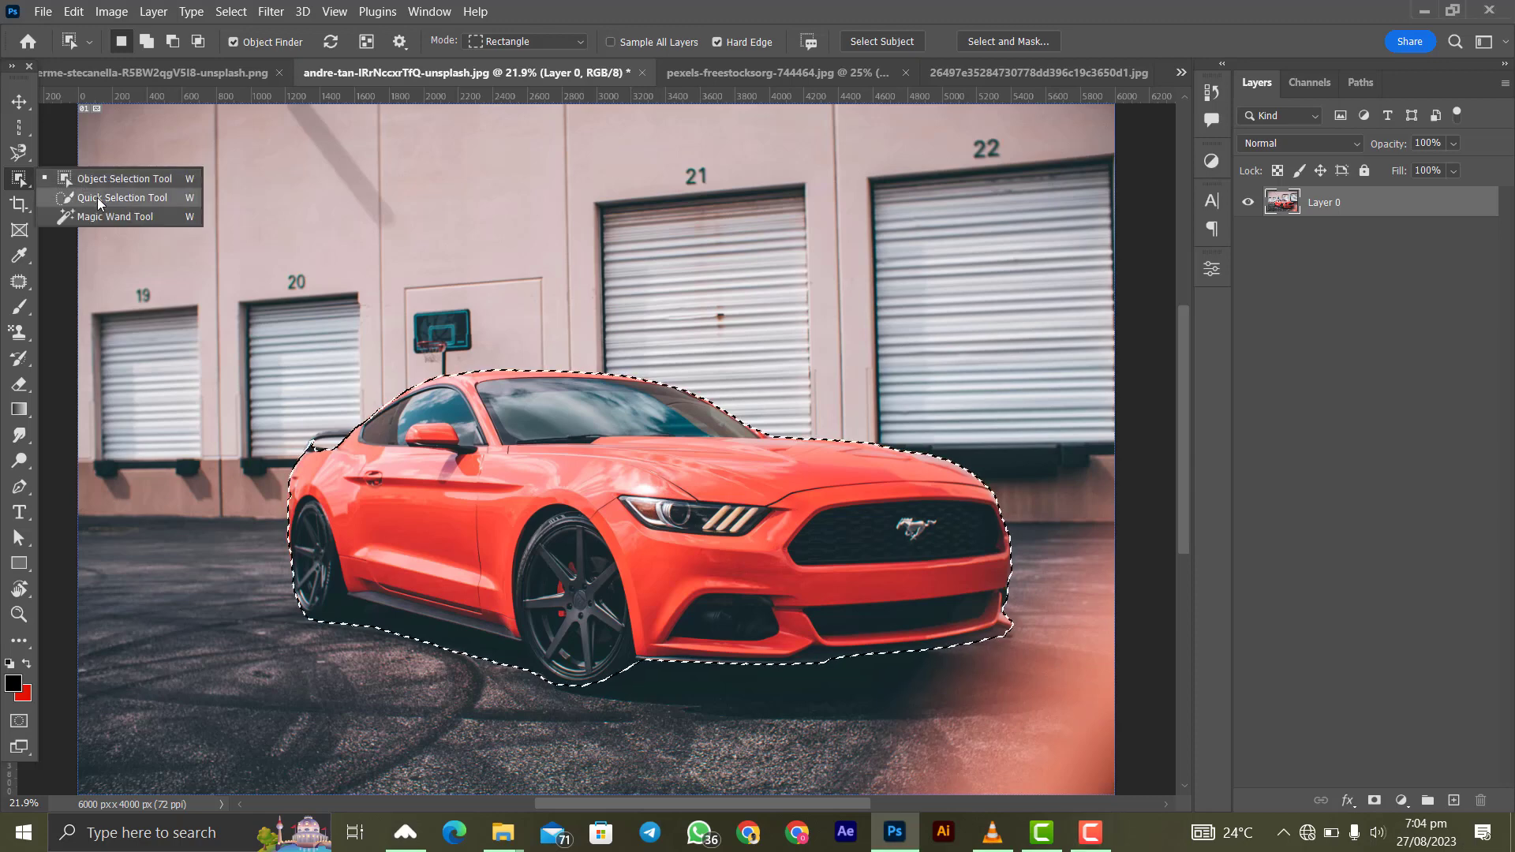
pyautogui.click(97, 197)
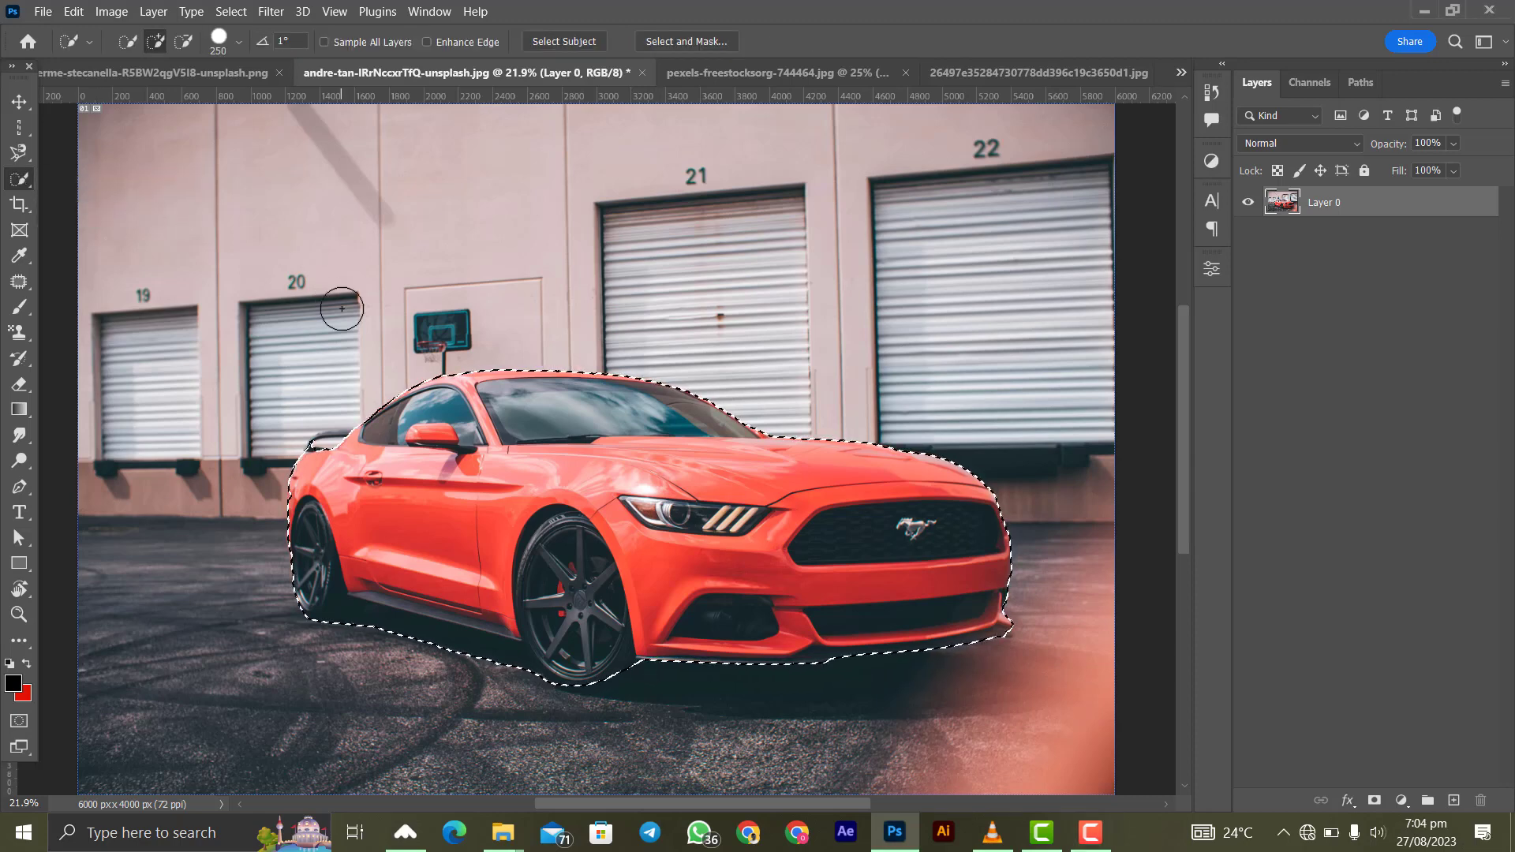
pyautogui.hotkey('ctrl', 'd')
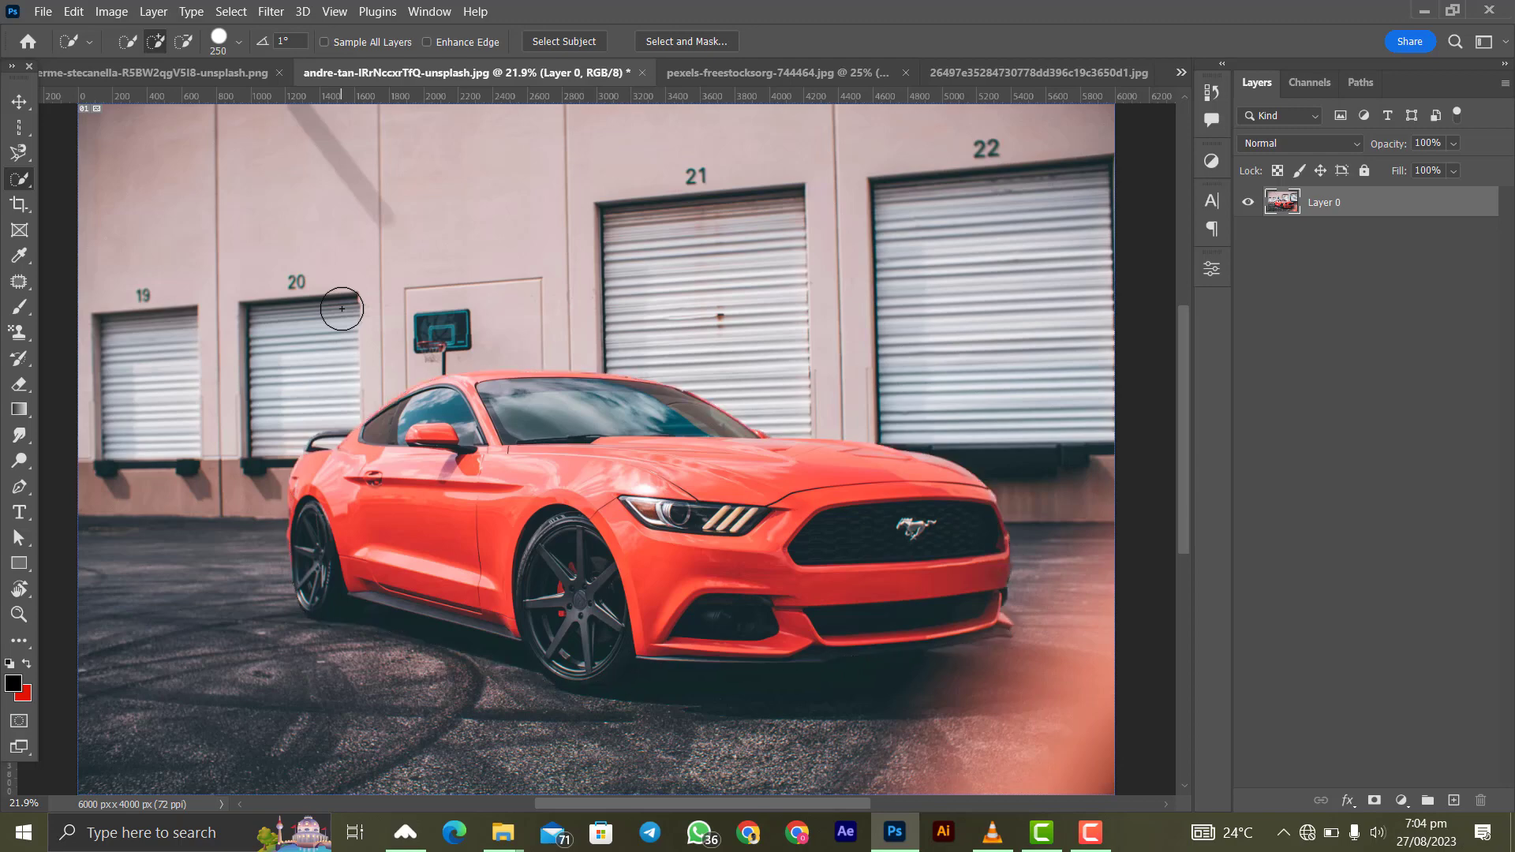
# Step: Briefly switch to the Object Selection tool, return to Quick Selection, and make Layer 0 active
pyautogui.rightClick(19, 178)
pyautogui.click(124, 178)
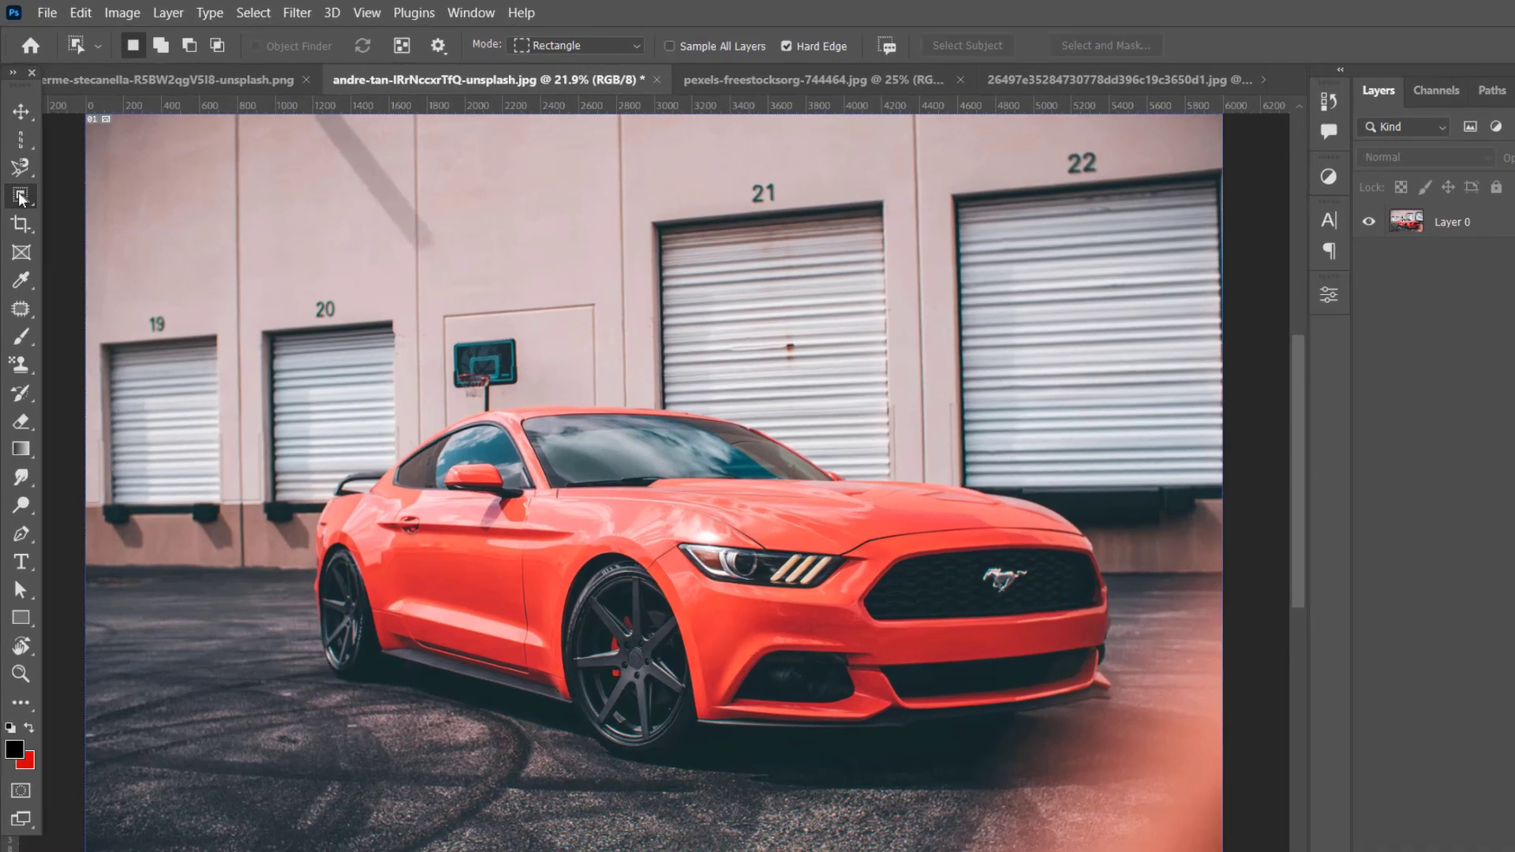
pyautogui.rightClick(30, 184)
pyautogui.click(150, 395)
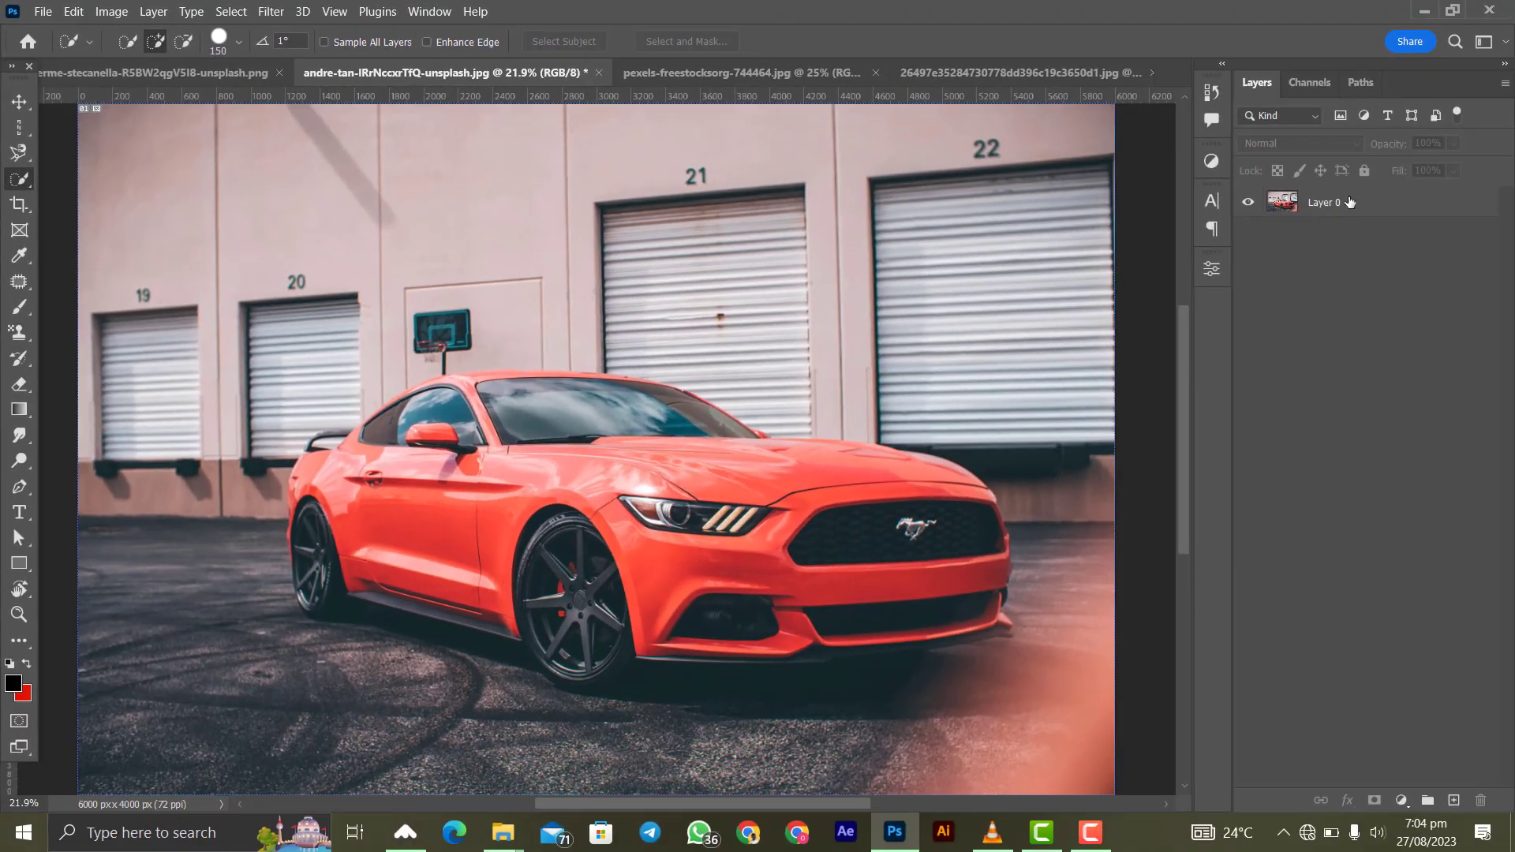
pyautogui.click(1349, 202)
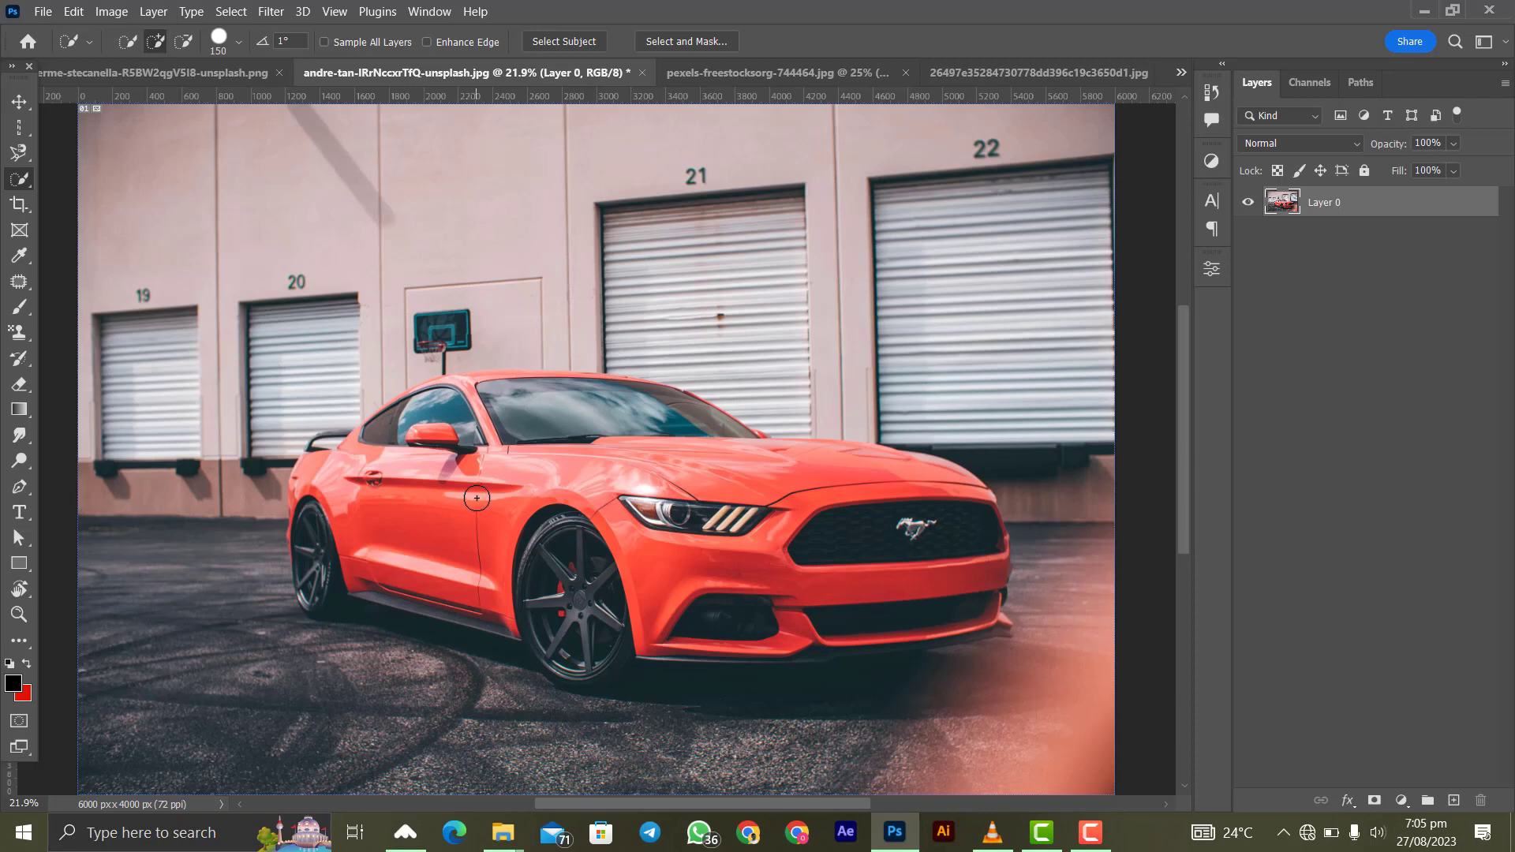
# Step: Brush a quick selection across the car's door, front fender and hood, then set the brush size to 175
pyautogui.moveTo(476, 498)
pyautogui.mouseDown()
pyautogui.moveTo(623, 521)
pyautogui.moveTo(731, 562)
pyautogui.moveTo(753, 552)
pyautogui.moveTo(698, 493)
pyautogui.moveTo(626, 478)
pyautogui.mouseUp()
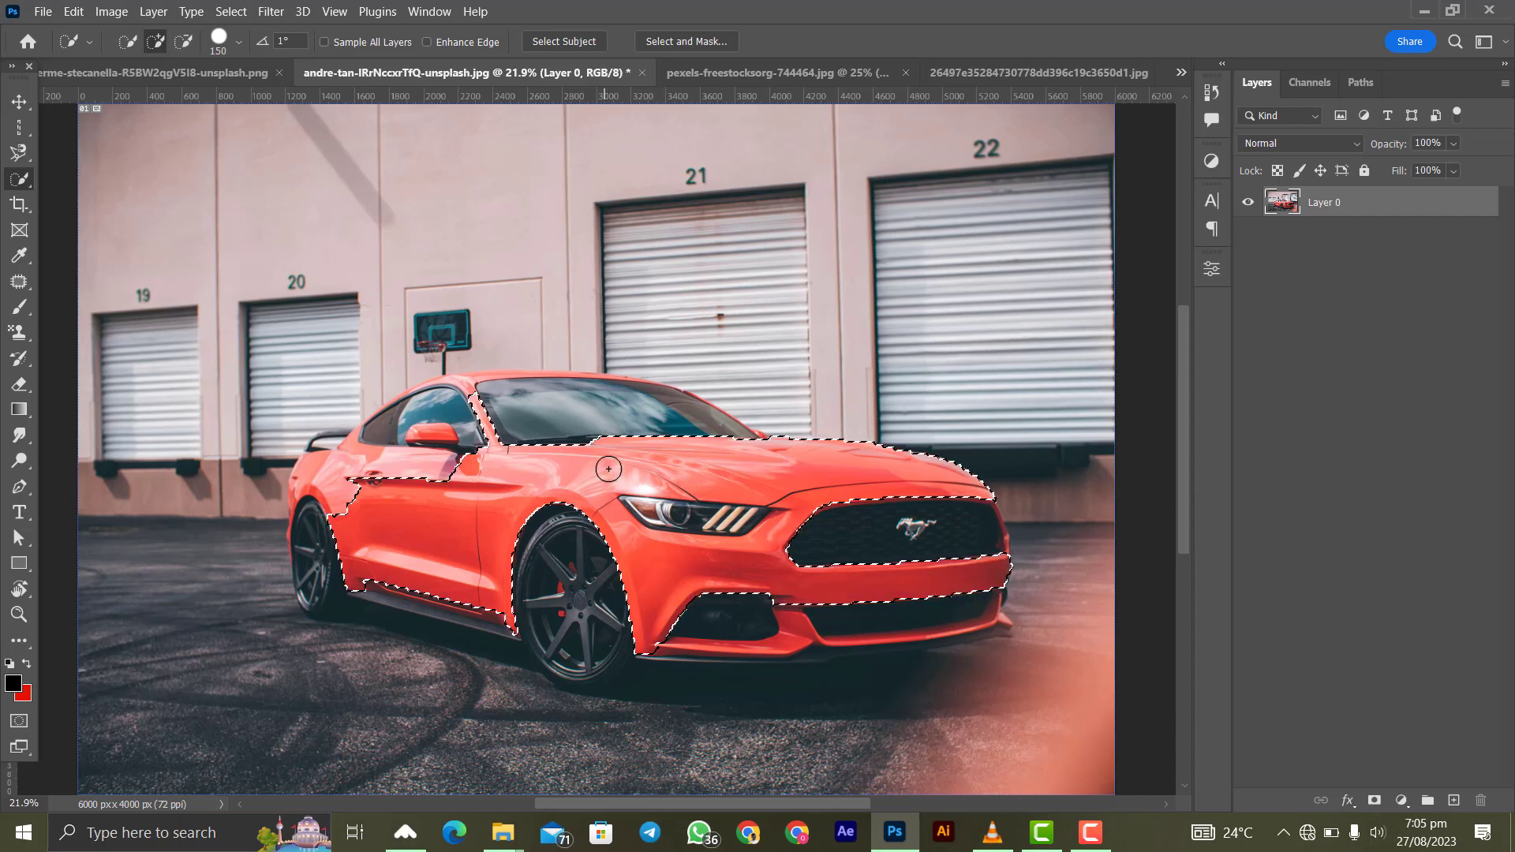
pyautogui.press(']')
pyautogui.press(']')
pyautogui.press(']')
pyautogui.press(']')
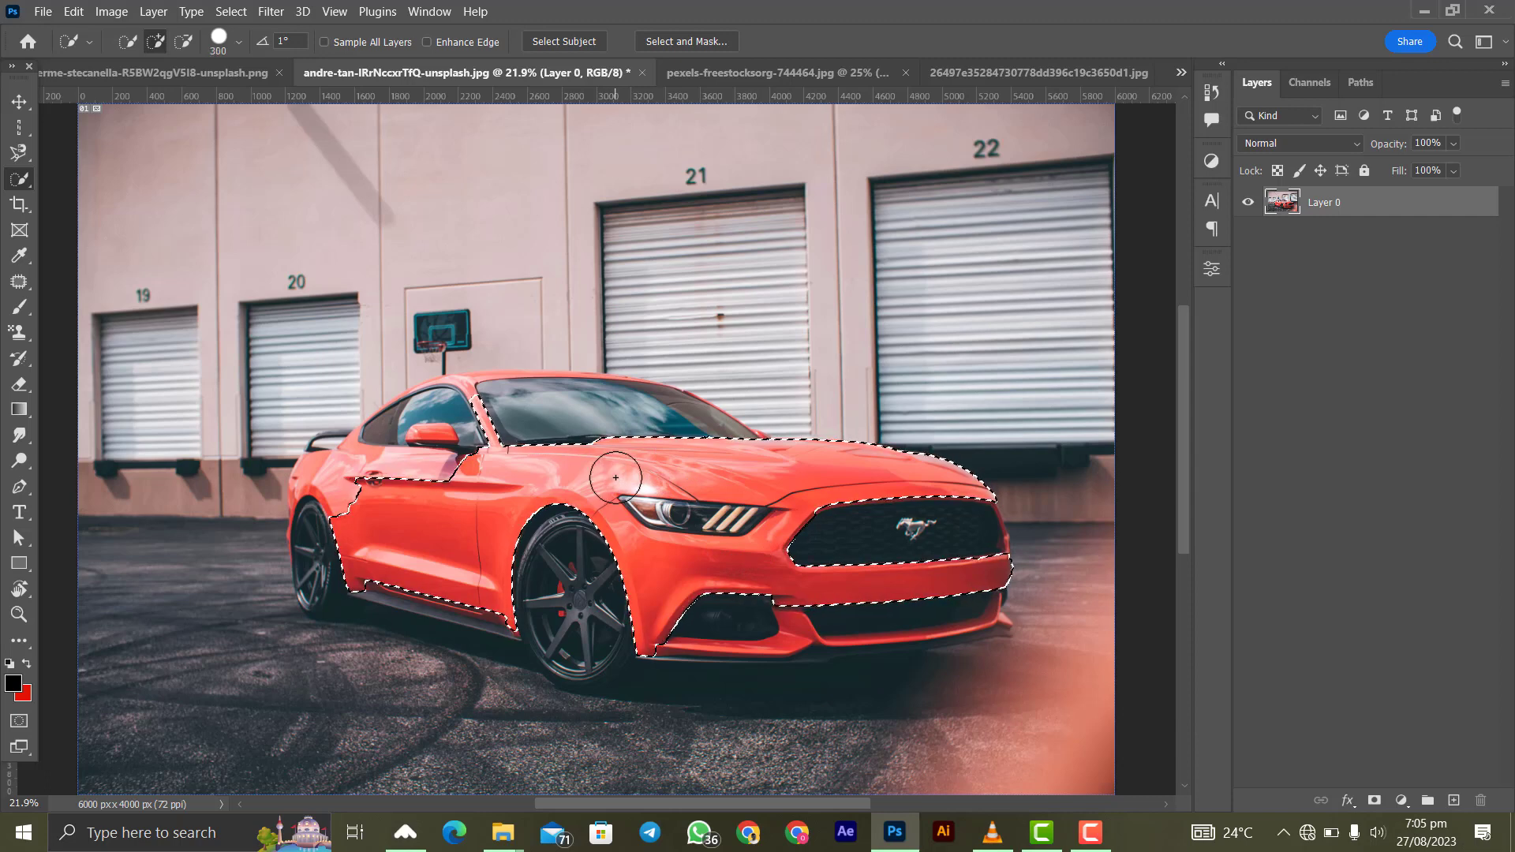
pyautogui.press('[')
pyautogui.press('[')
pyautogui.press('[')
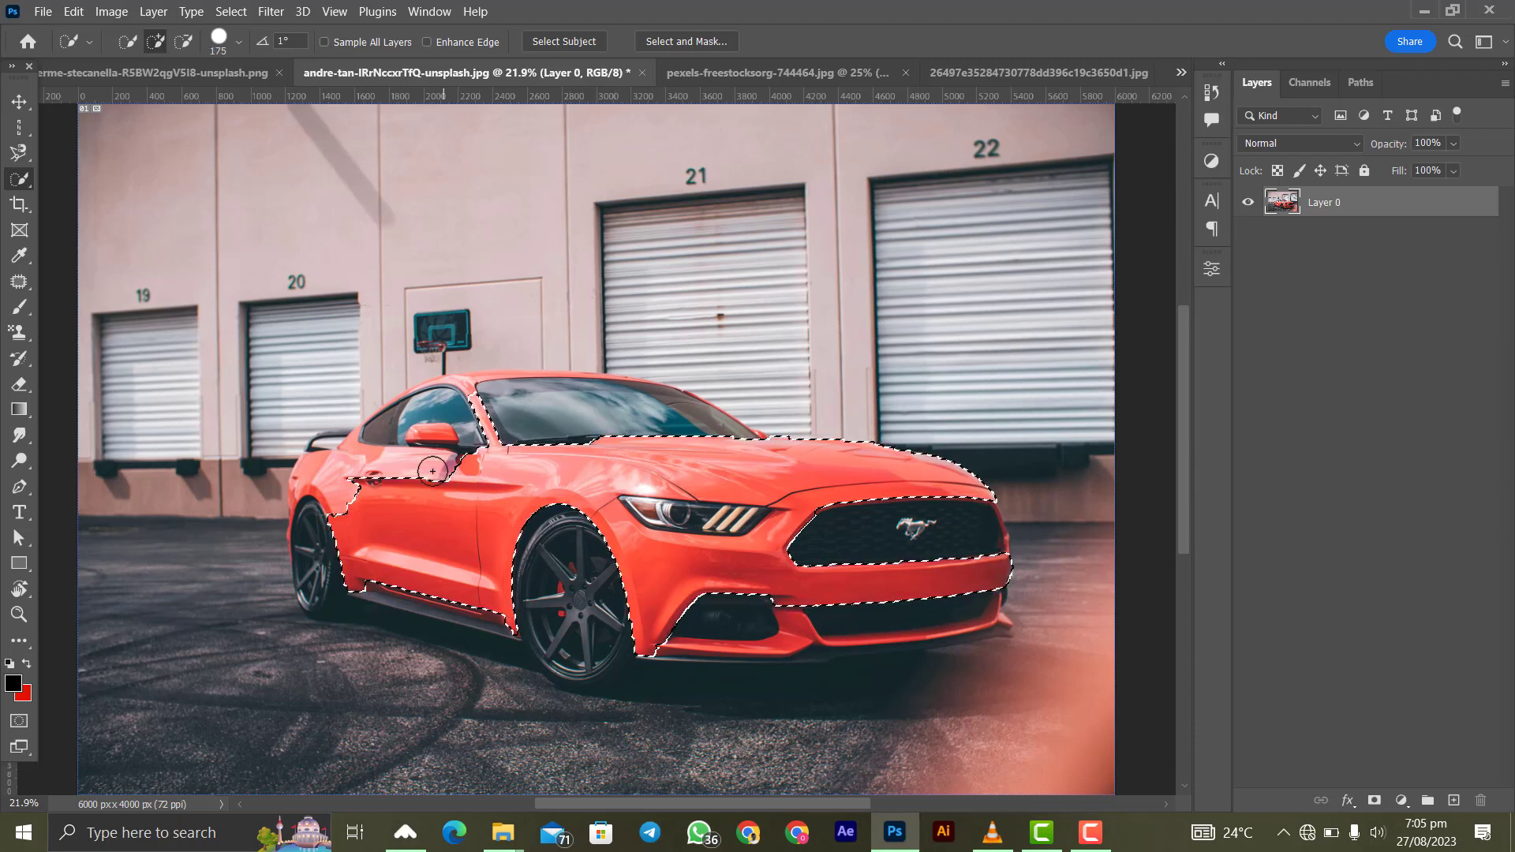
# Step: Extend the quick selection over the car's rear side, side windows, windshield and roof
pyautogui.moveTo(347, 465); pyautogui.dragTo(364, 509)
pyautogui.hotkey('ctrl', '+')
pyautogui.hotkey('ctrl', '+')
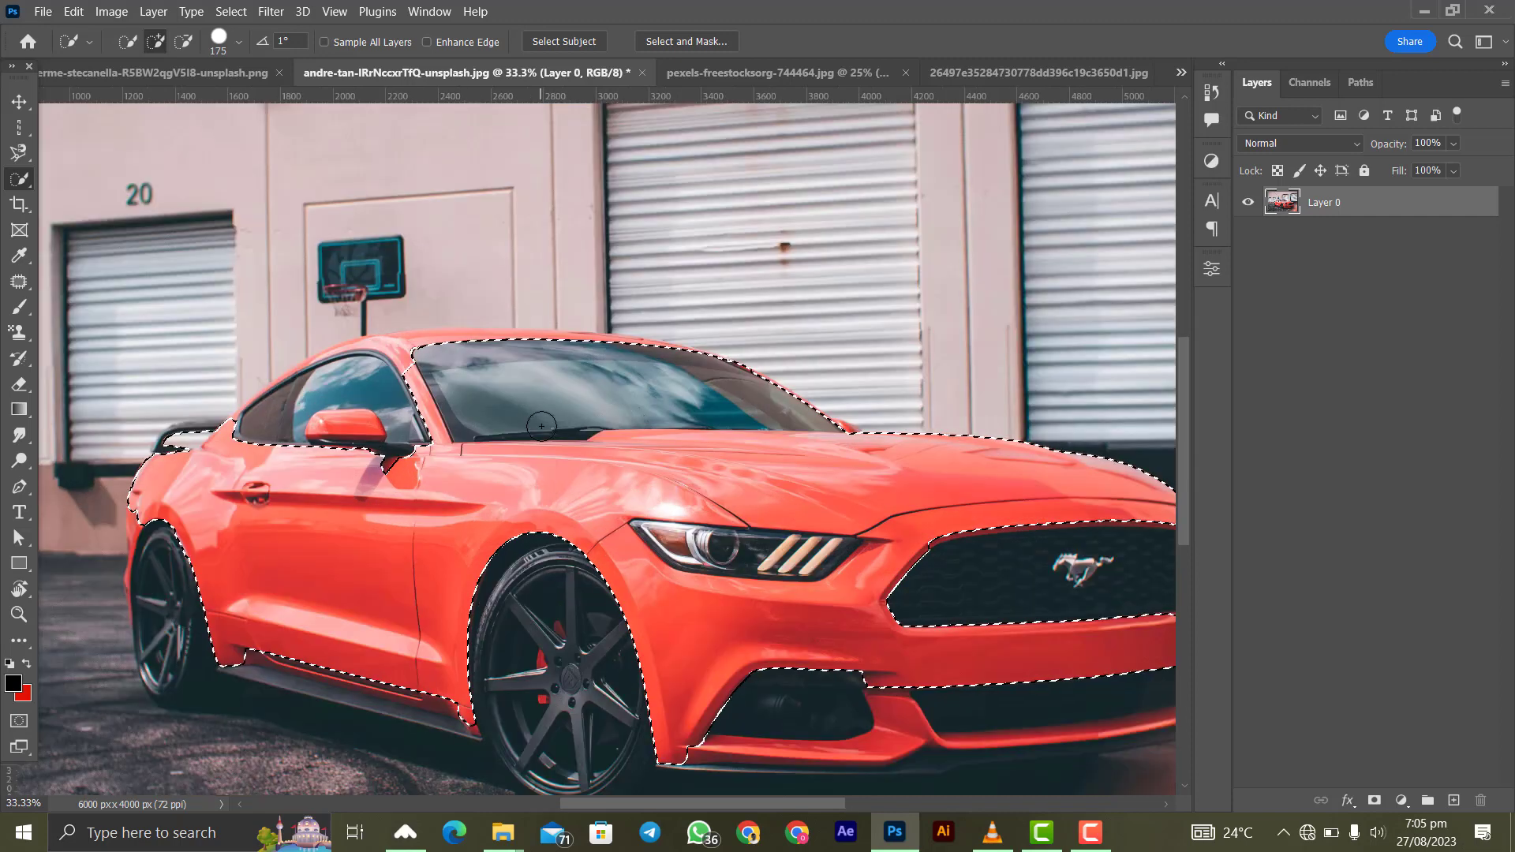
pyautogui.moveTo(409, 447)
pyautogui.mouseDown()
pyautogui.moveTo(322, 320)
pyautogui.moveTo(430, 328)
pyautogui.mouseUp()
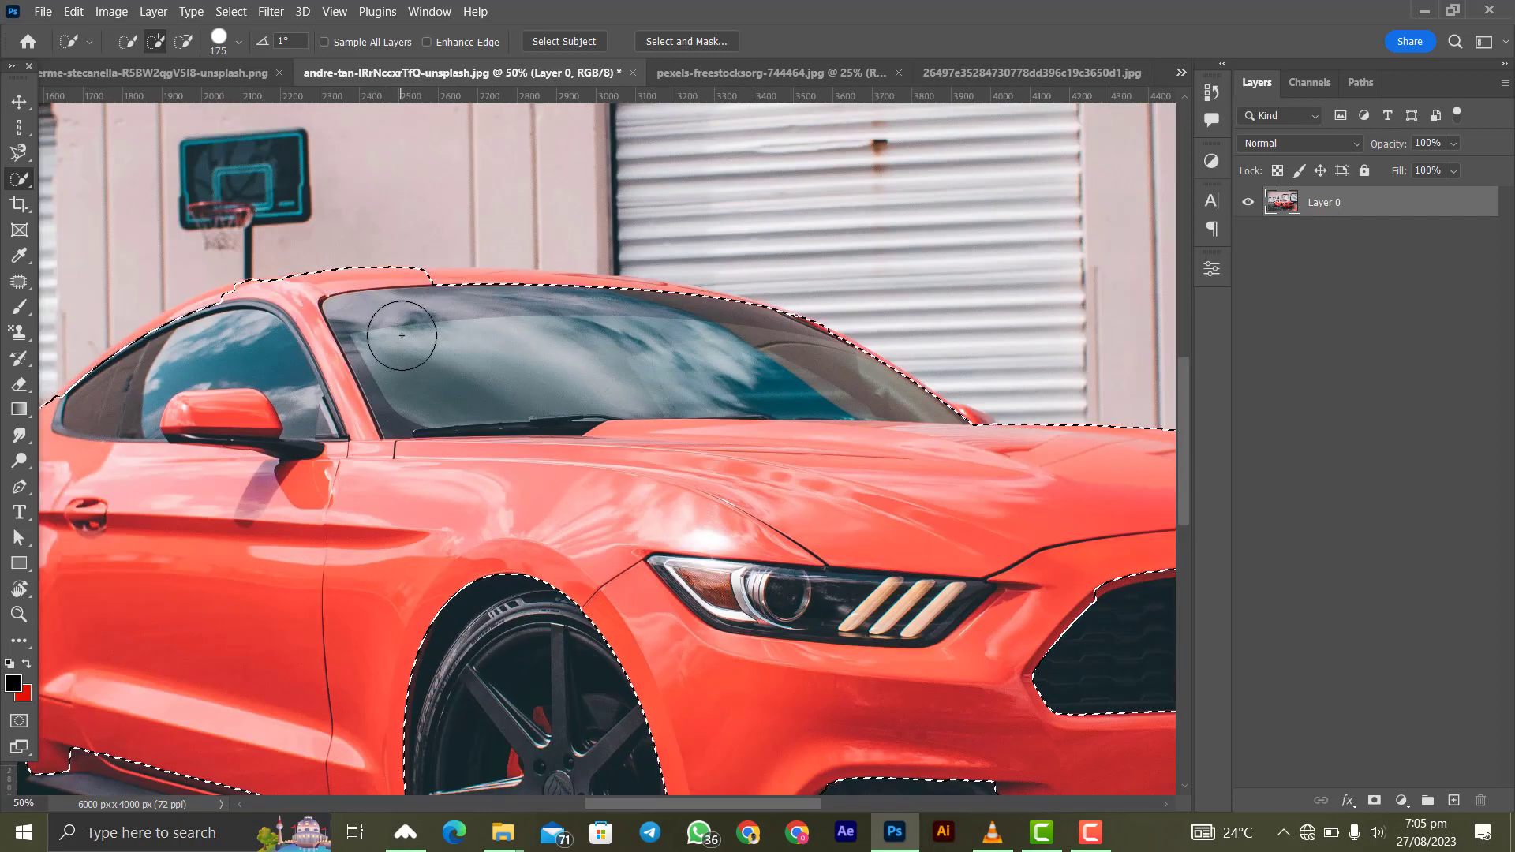
pyautogui.hotkey('ctrl', '0')
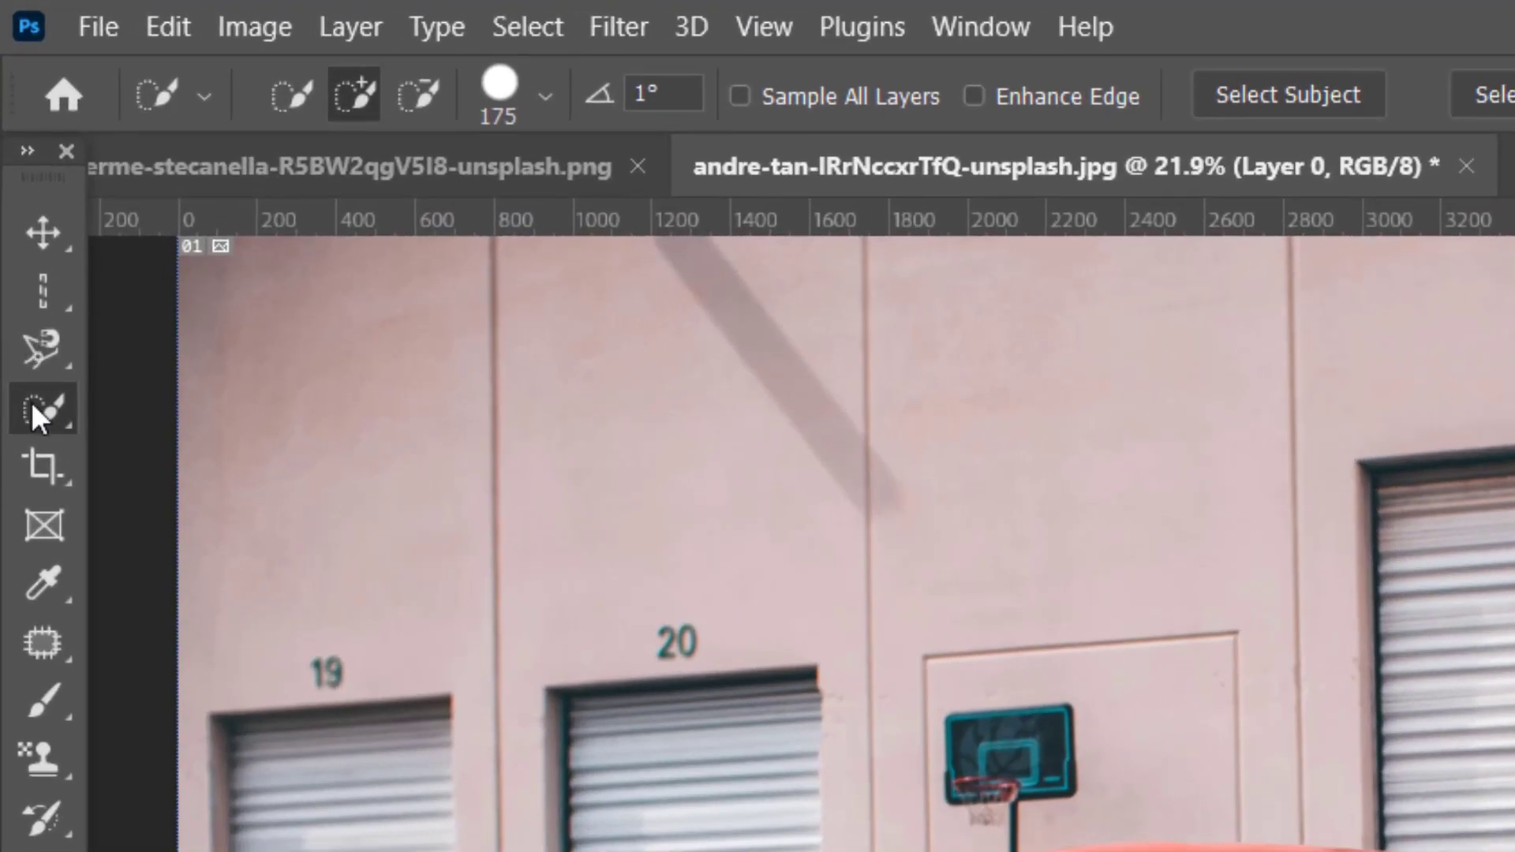
# Step: Choose the Magic Wand tool and unlock the background layer of the alarm clock image
pyautogui.rightClick(35, 398)
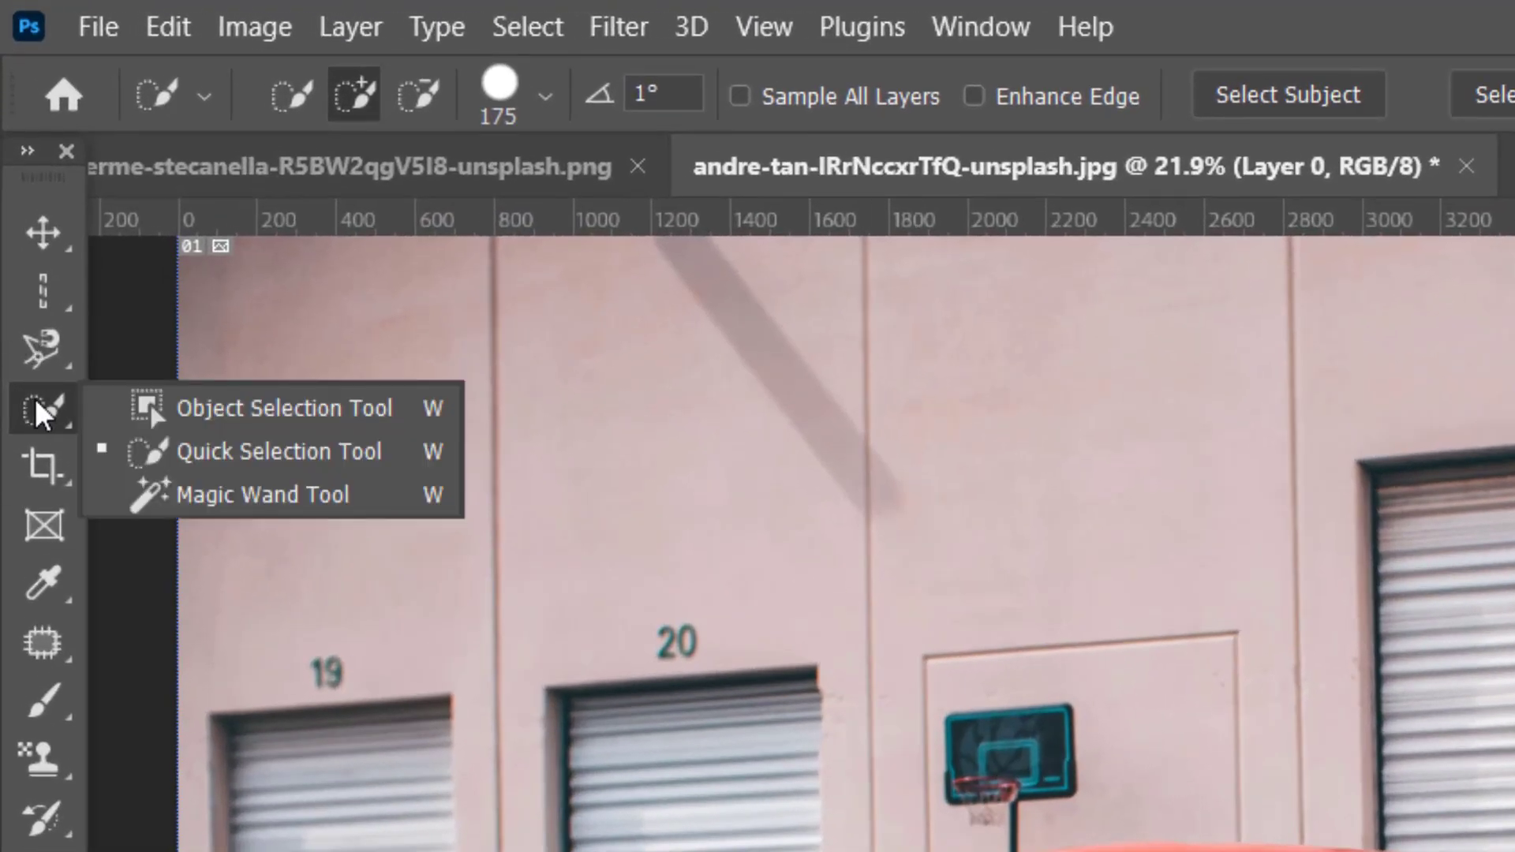
pyautogui.click(224, 497)
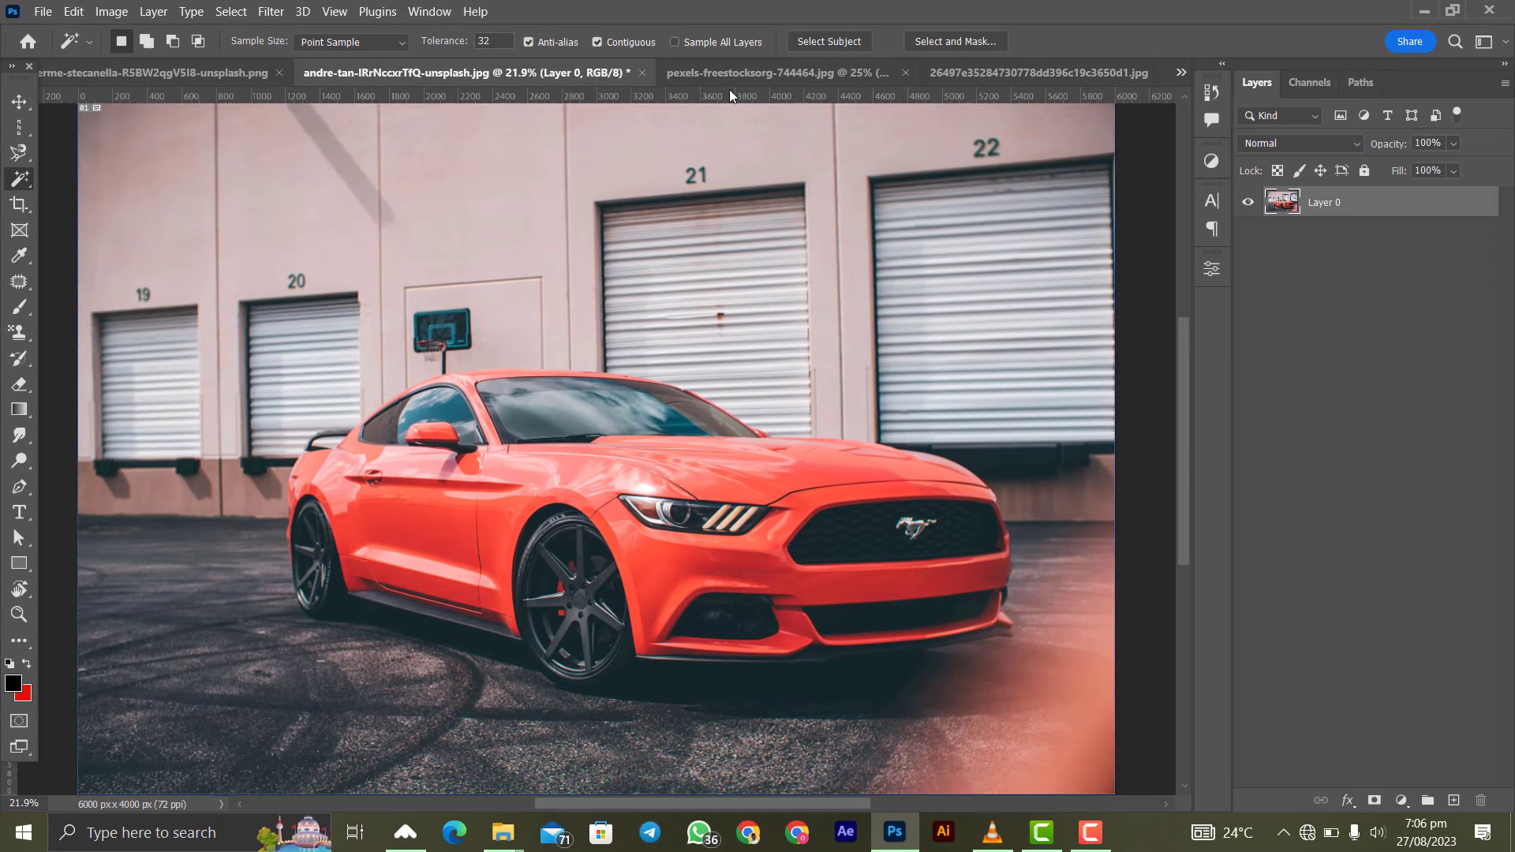
pyautogui.click(1041, 72)
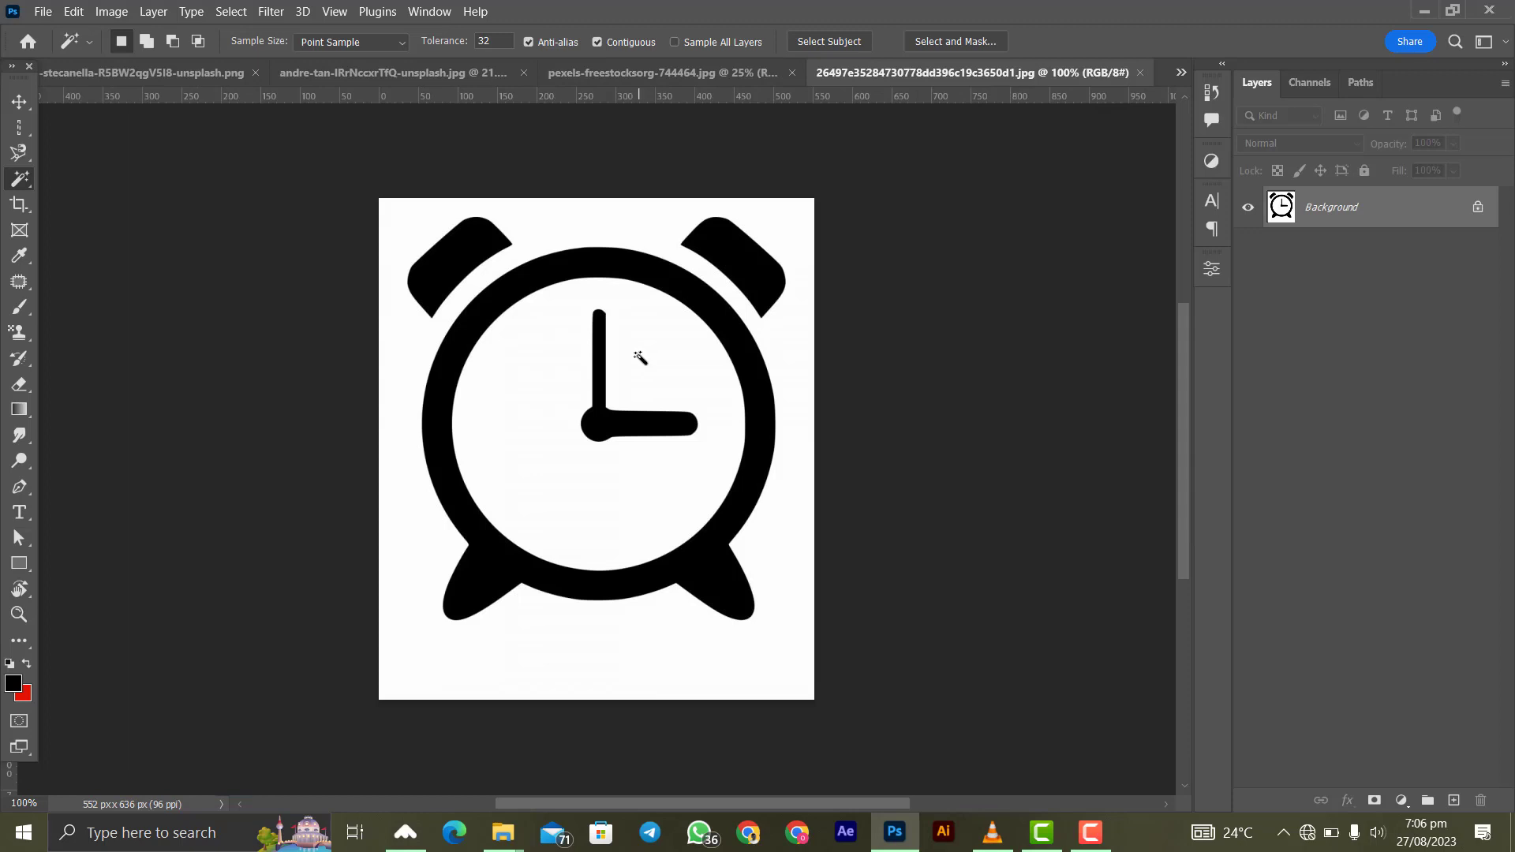
pyautogui.click(1479, 210)
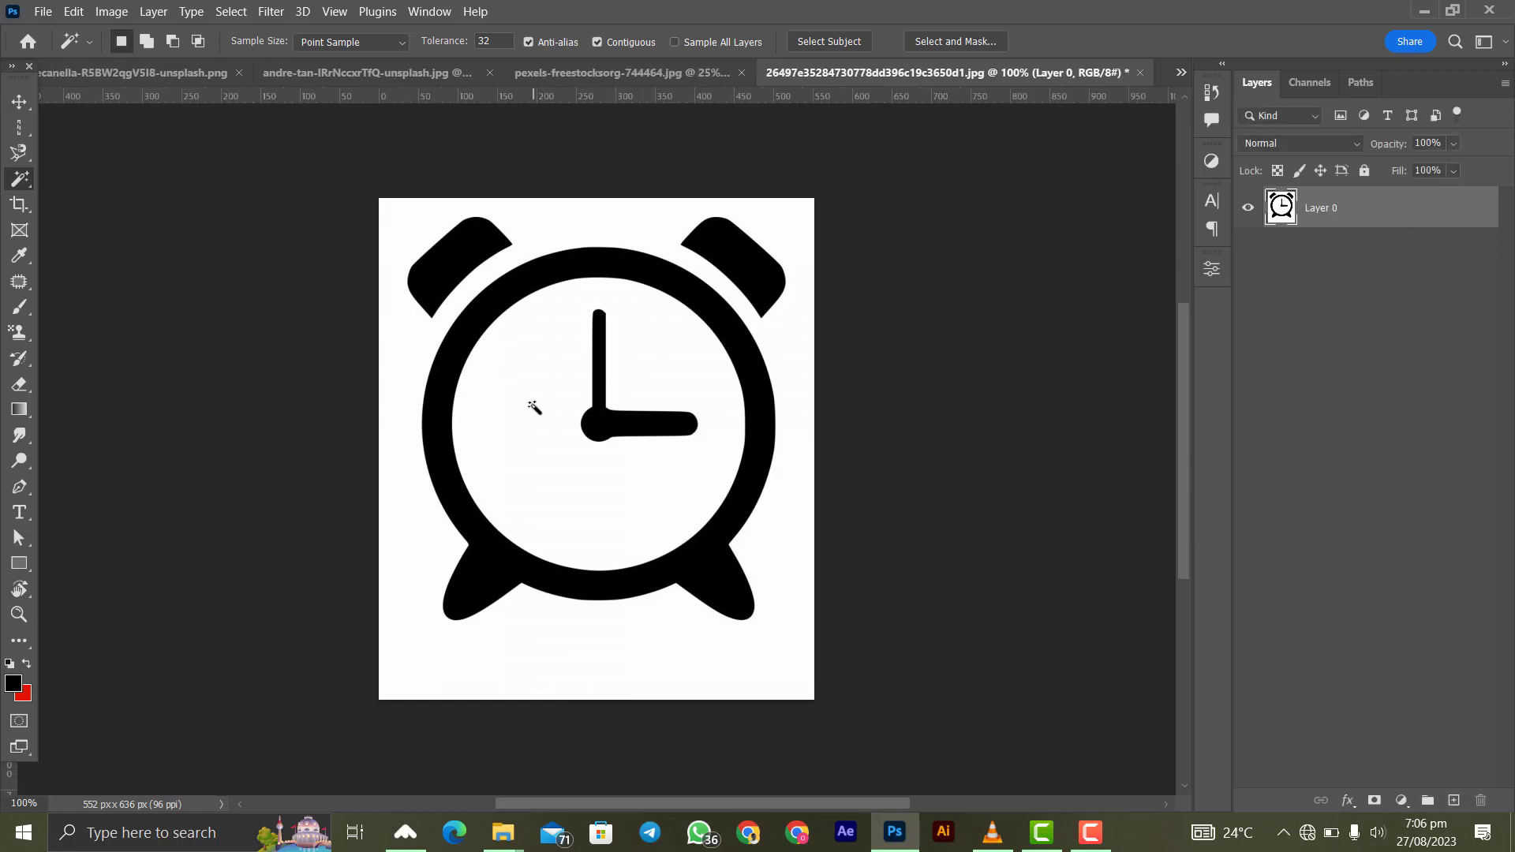
# Step: Remove the white areas inside and around the alarm clock using the Magic Wand, and reposition the cut-out clock
pyautogui.click(516, 390)
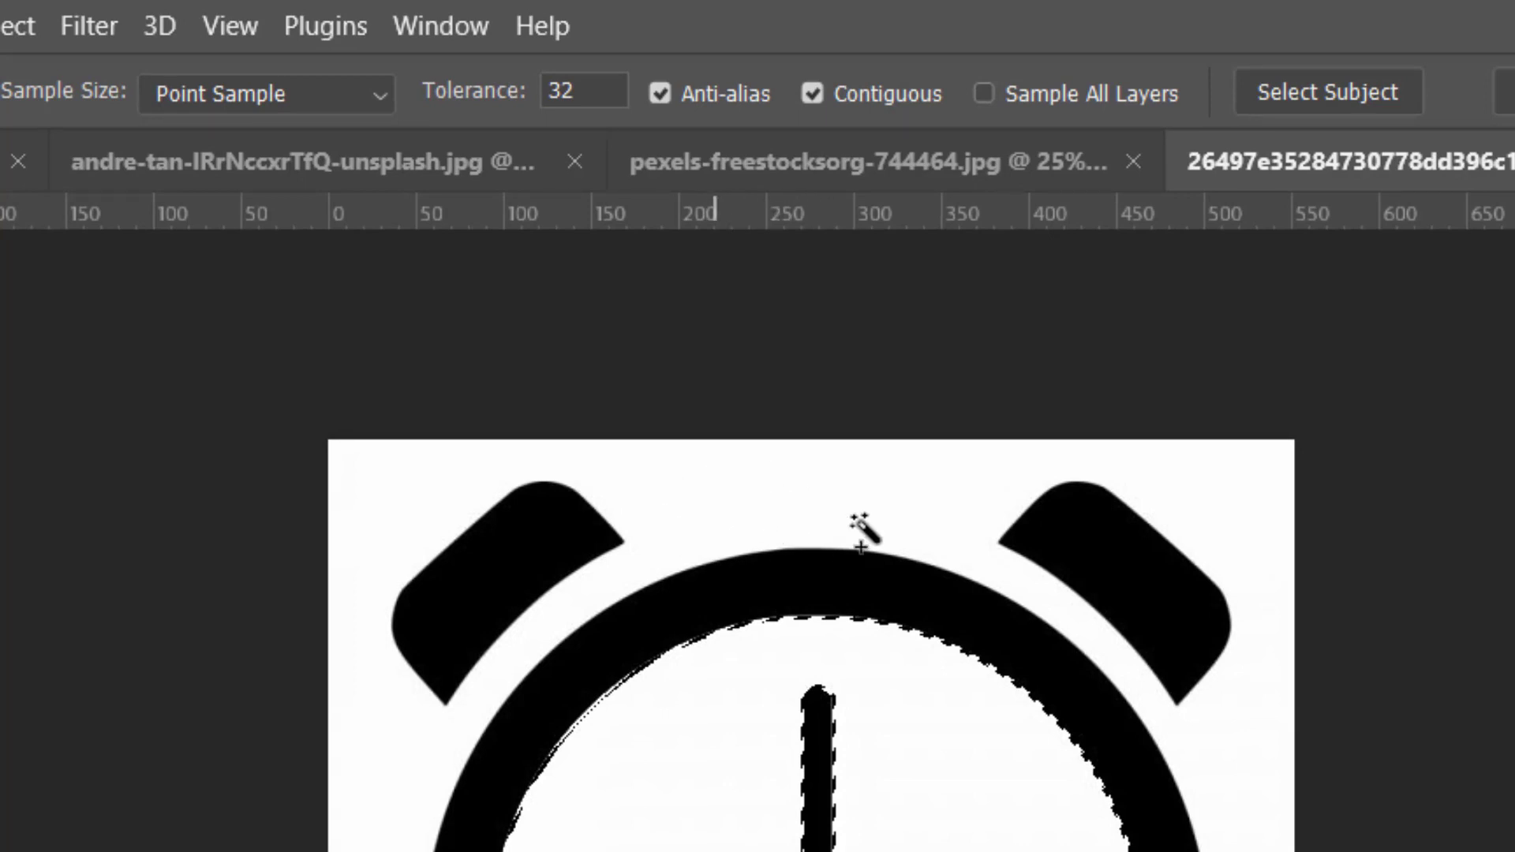
pyautogui.keyDown('shift'); pyautogui.click(761, 493); pyautogui.keyUp('shift')
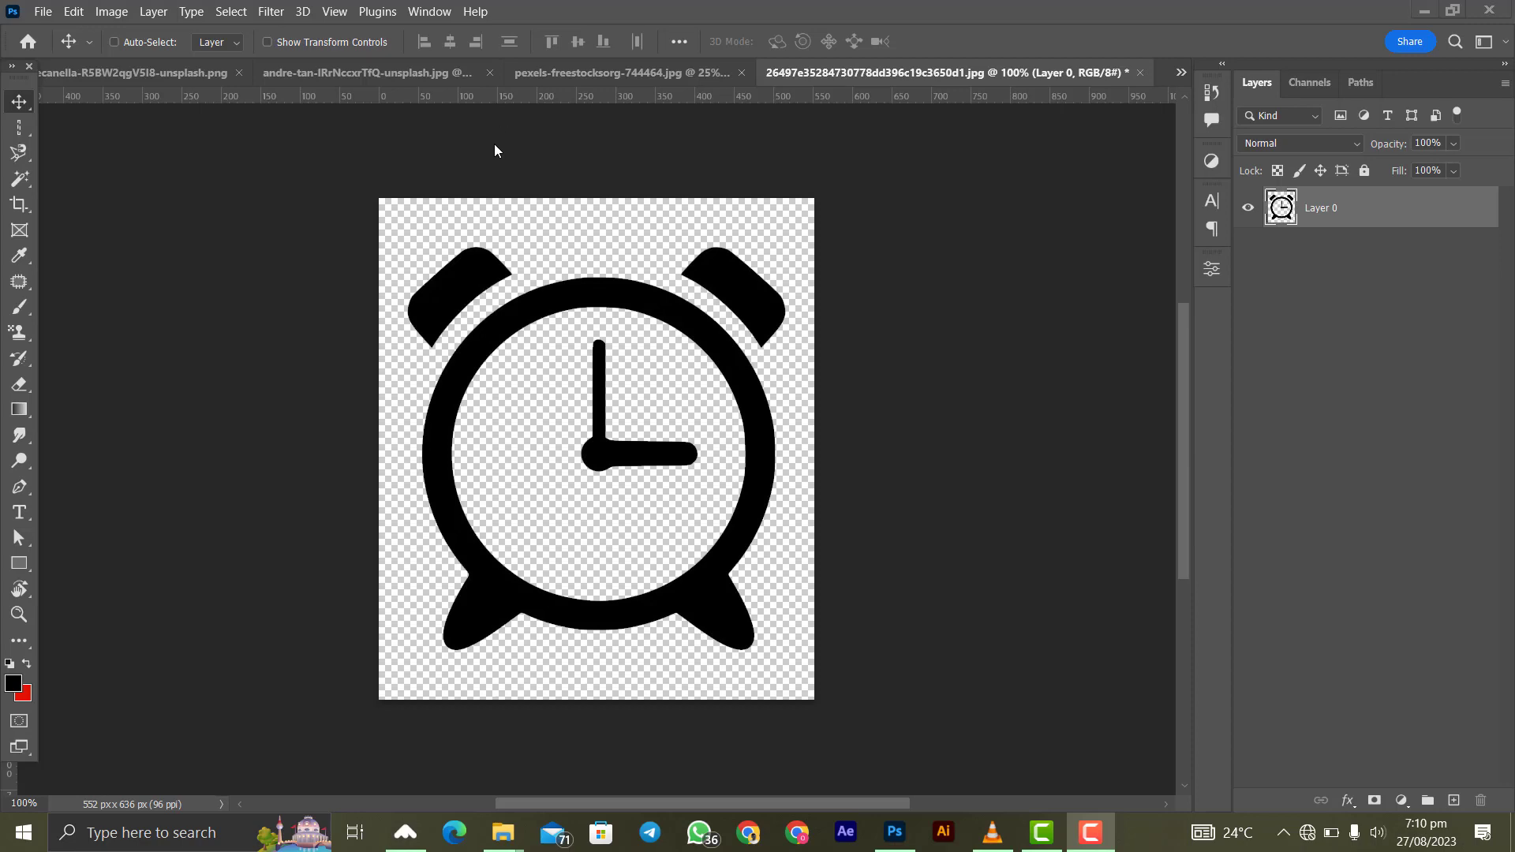
pyautogui.moveTo(568, 311)
pyautogui.mouseDown()
pyautogui.moveTo(548, 315)
pyautogui.moveTo(592, 347)
pyautogui.moveTo(578, 296)
pyautogui.mouseUp()
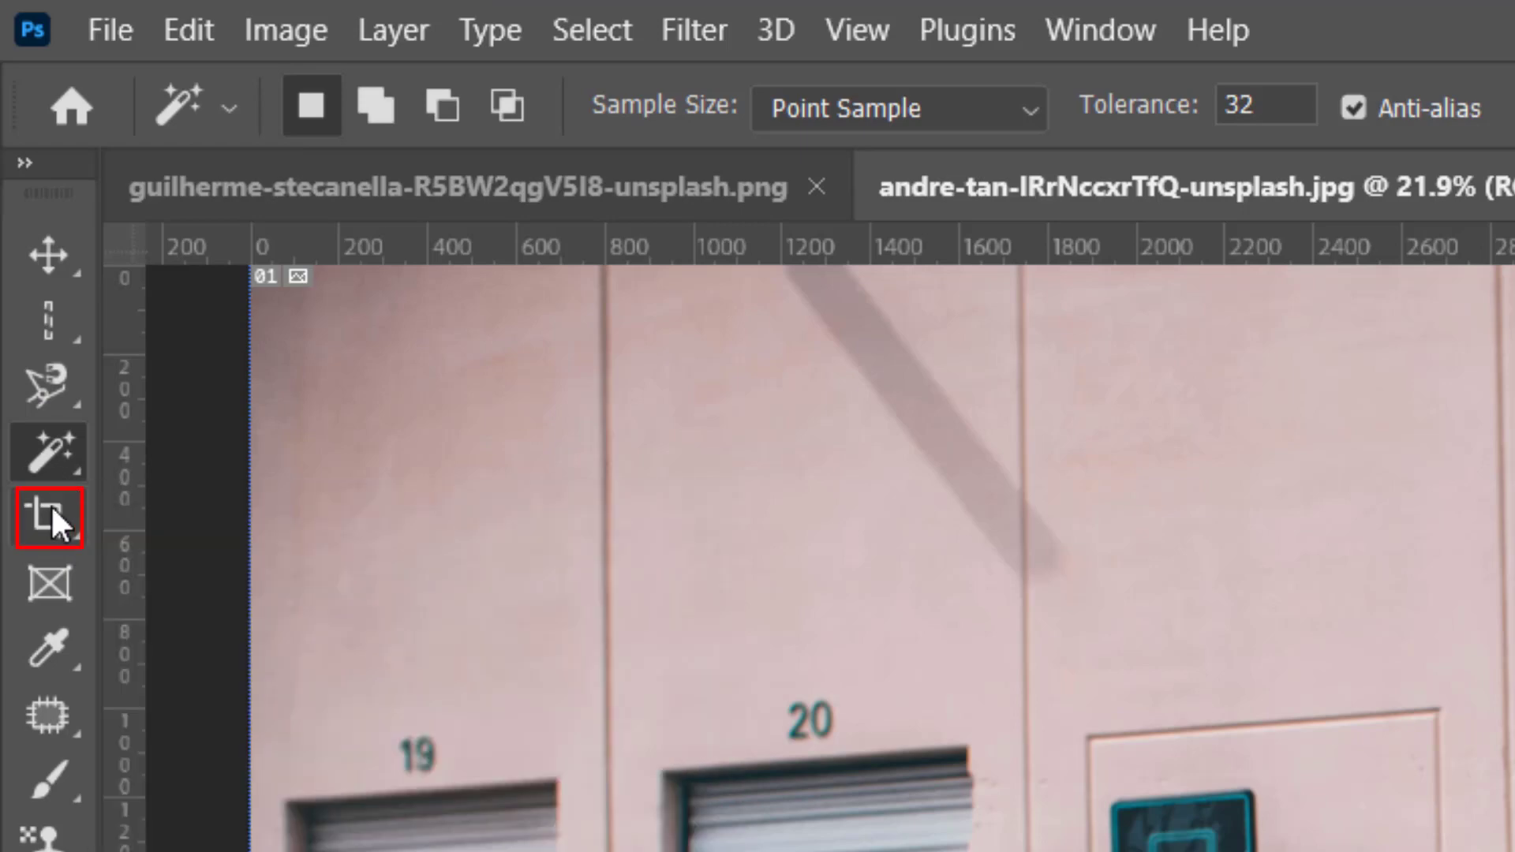
# Step: Crop the car photo to 10 in by 8 in at 300 px/in
pyautogui.click(51, 504)
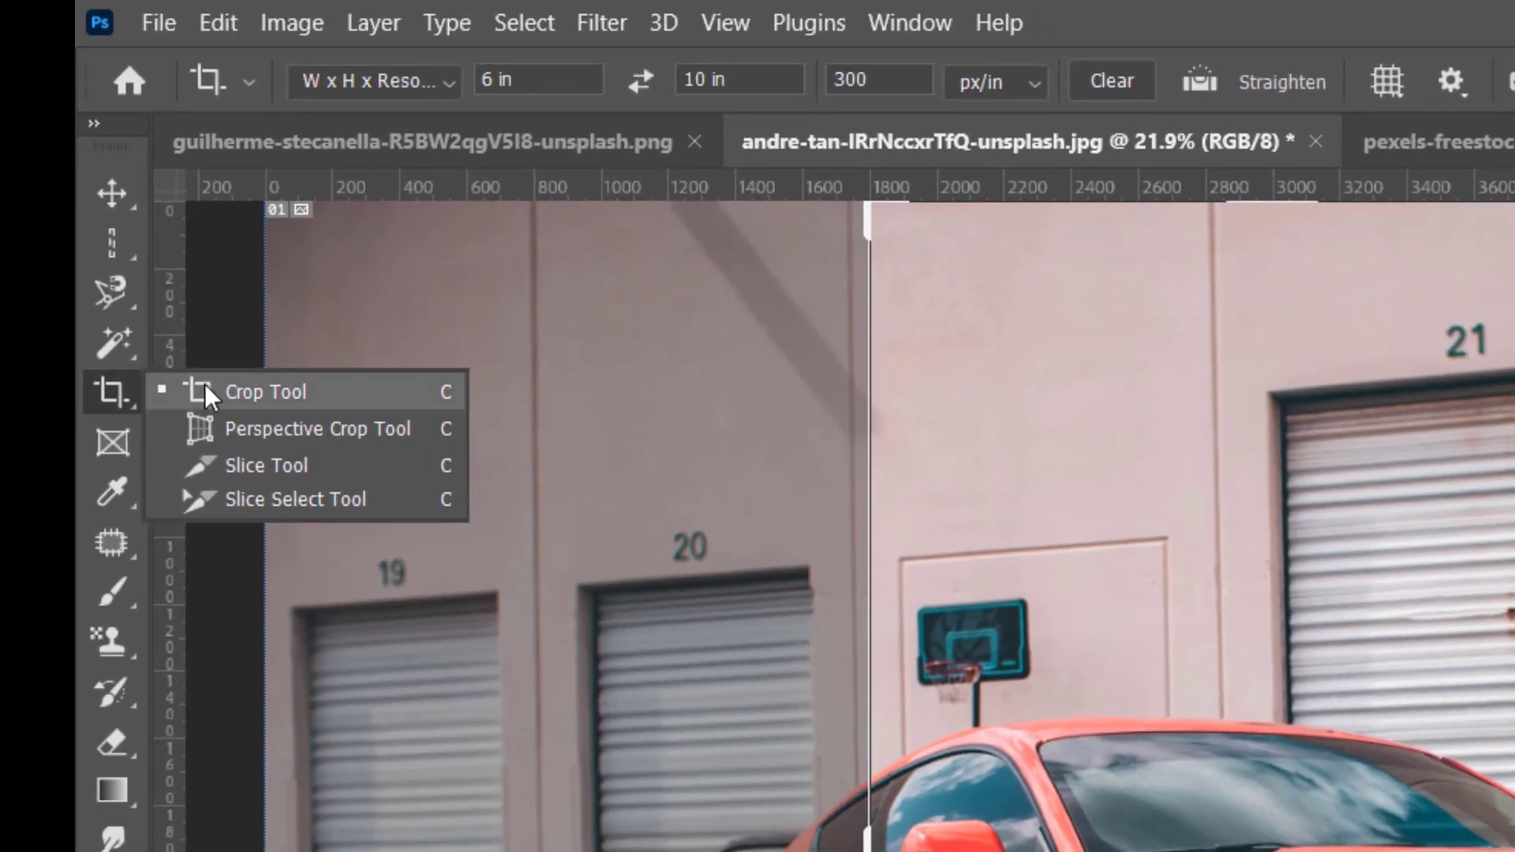
pyautogui.click(448, 84)
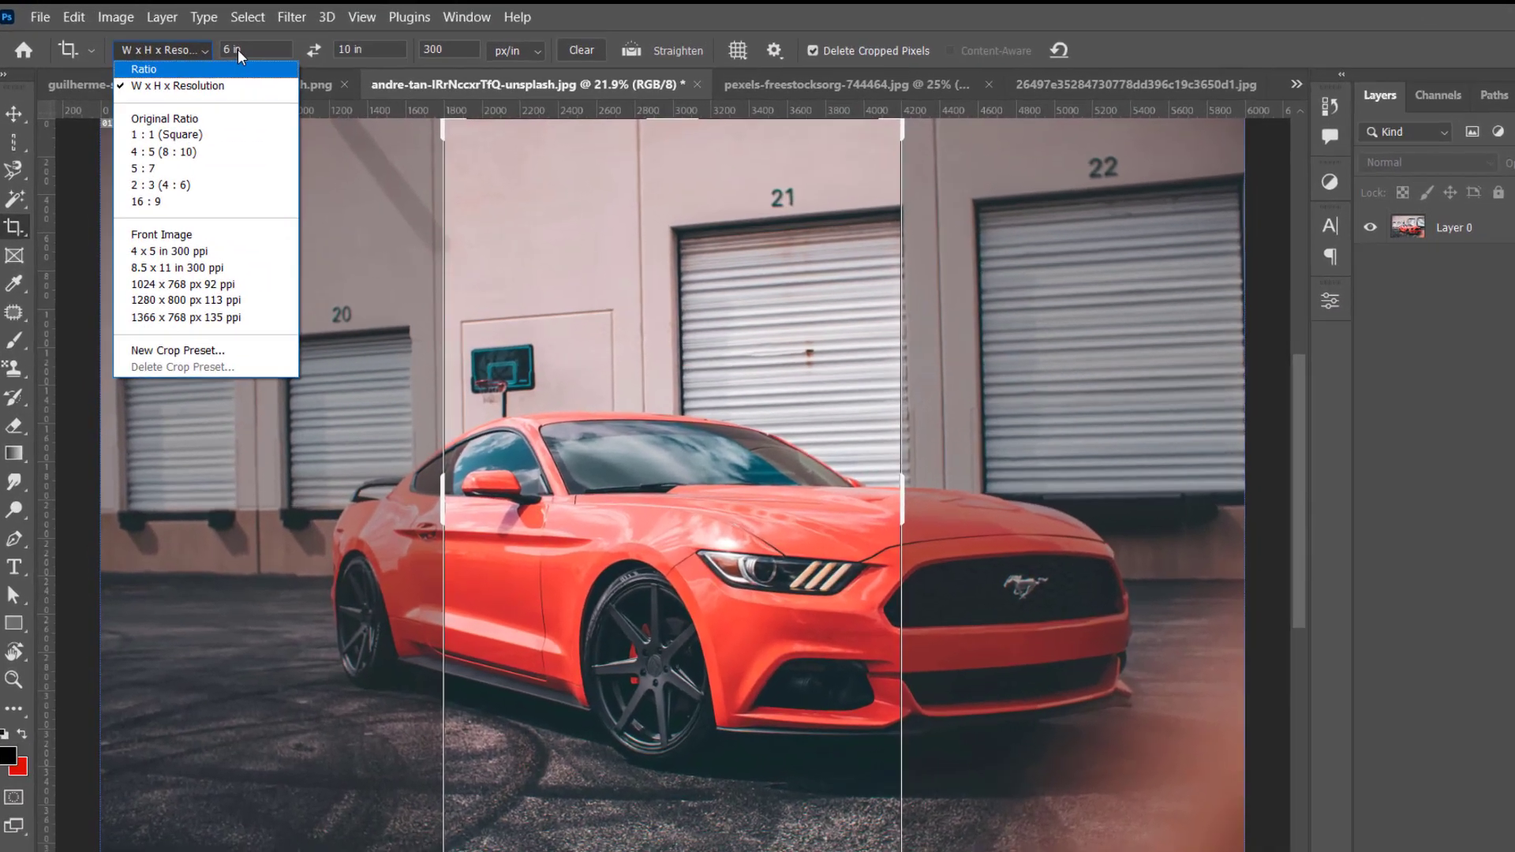
pyautogui.click(239, 49)
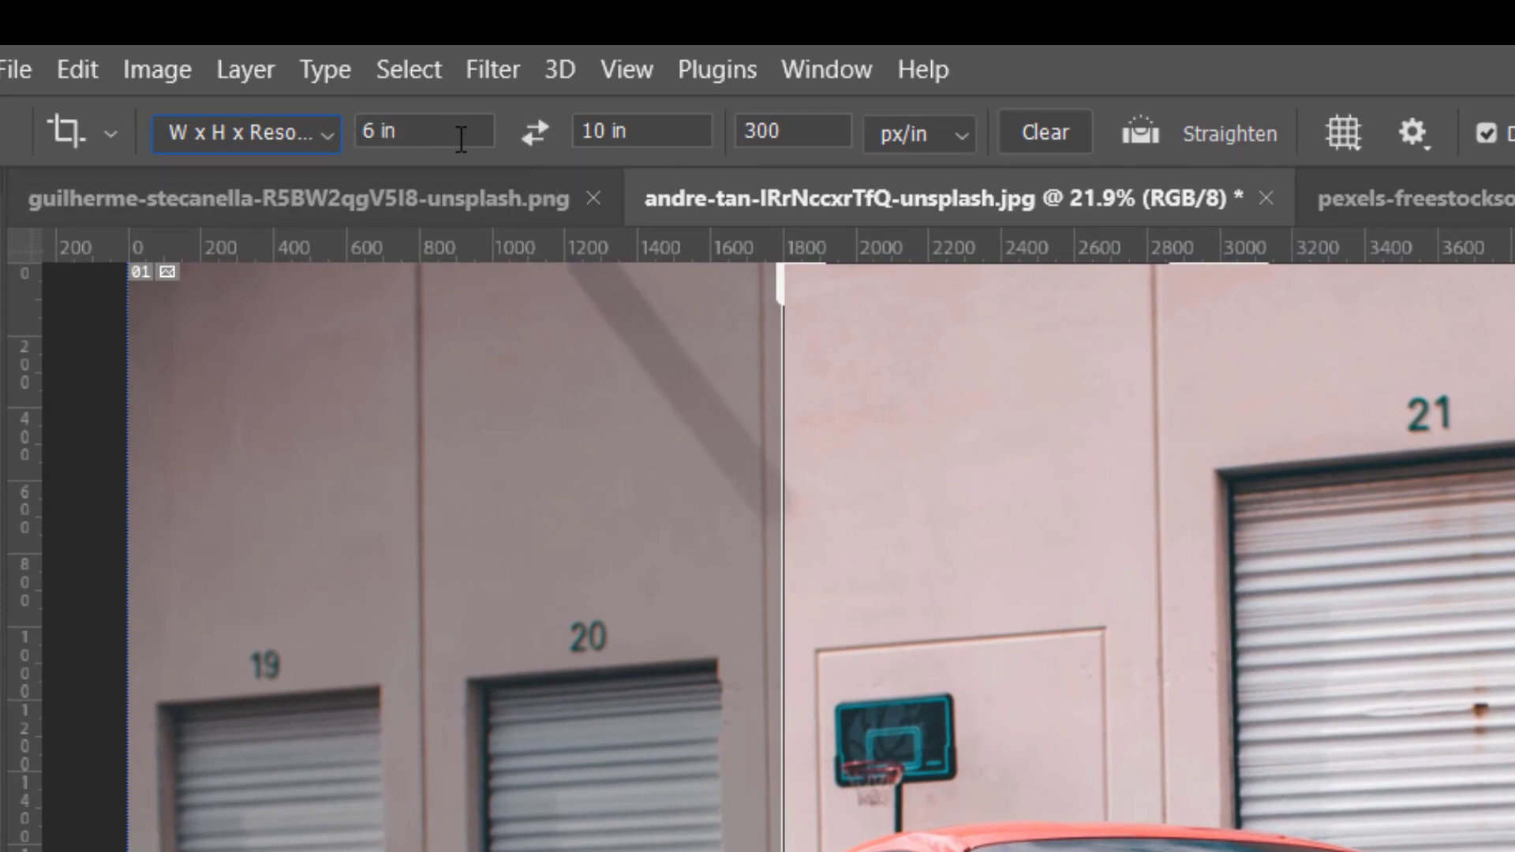
pyautogui.click(418, 132)
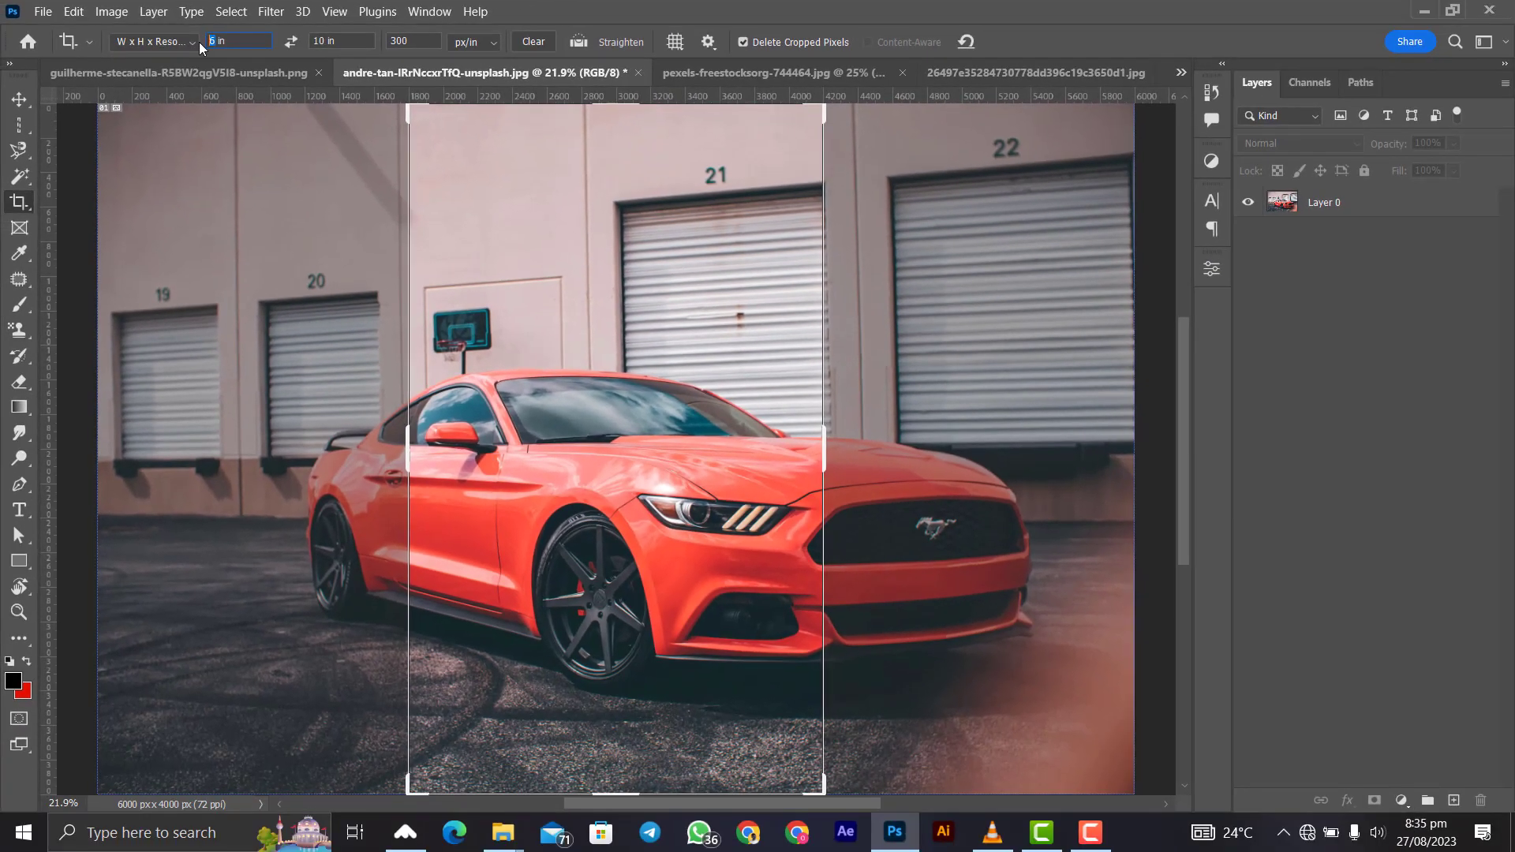
pyautogui.write('10')
pyautogui.click(330, 40)
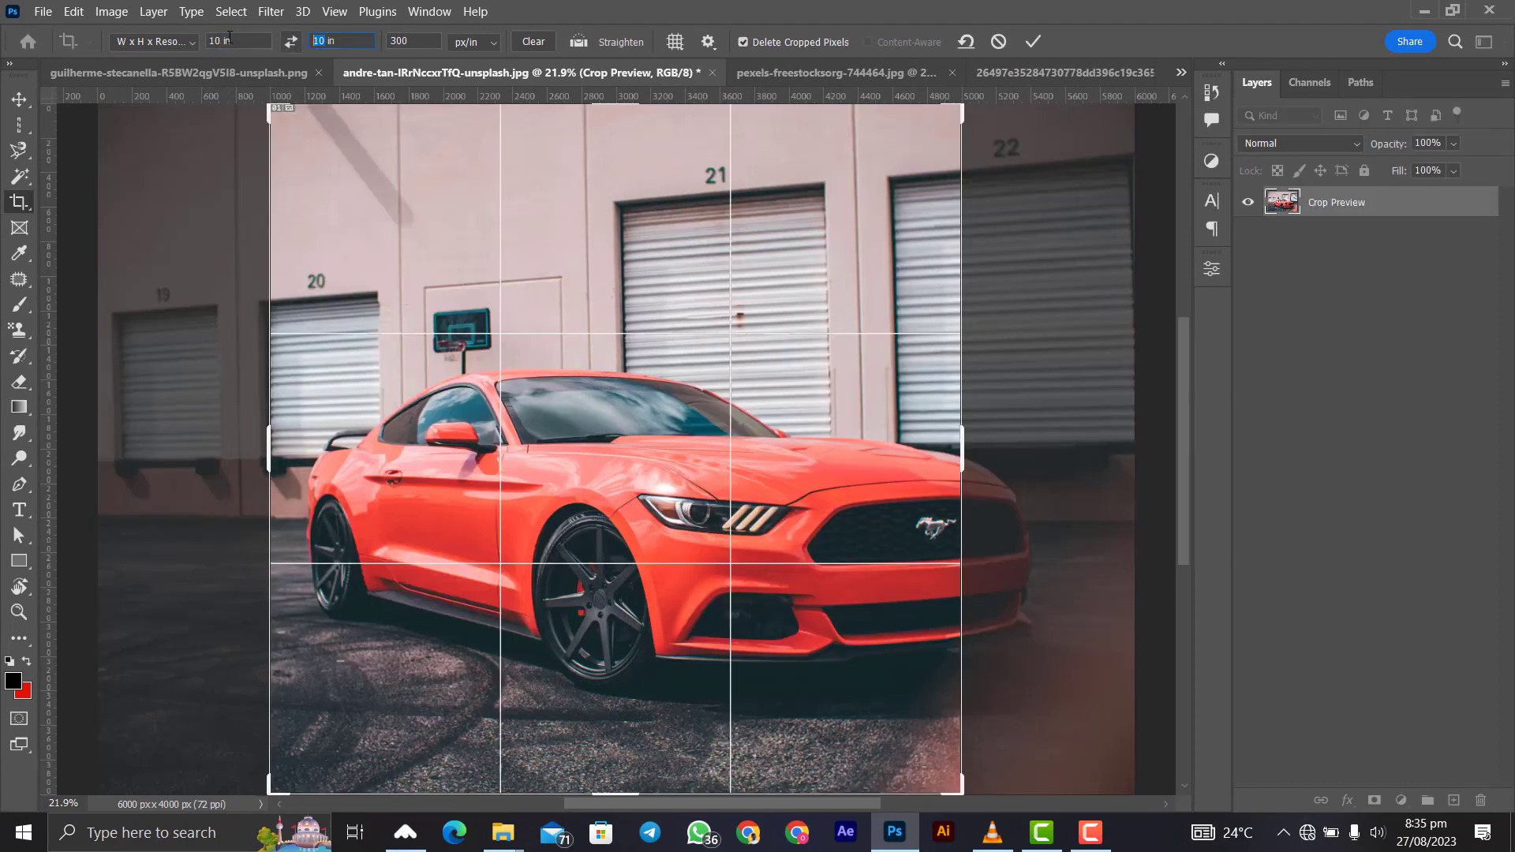
pyautogui.write('8')
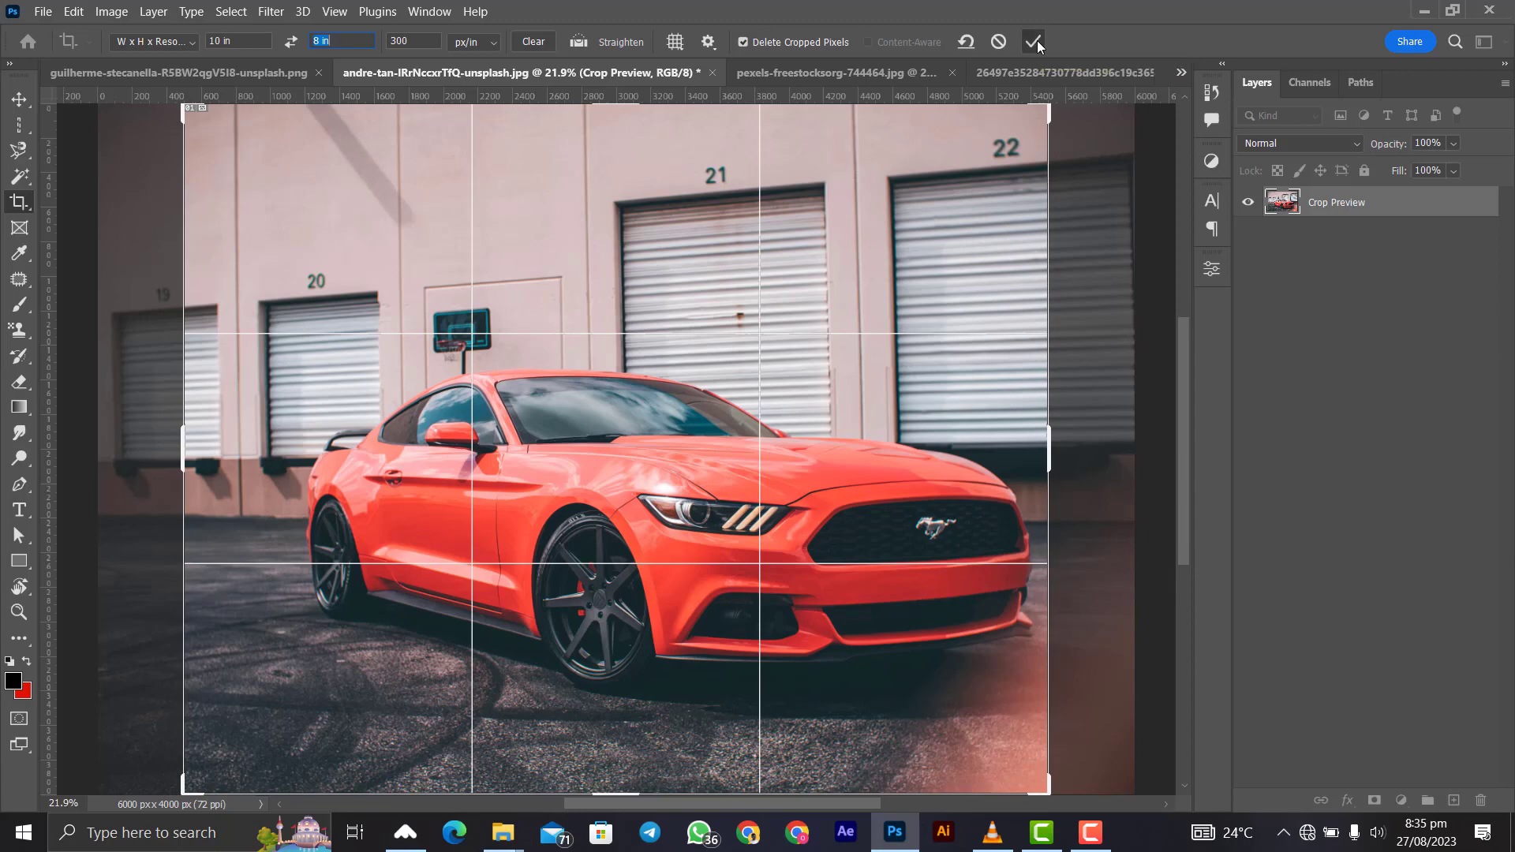
pyautogui.click(1033, 41)
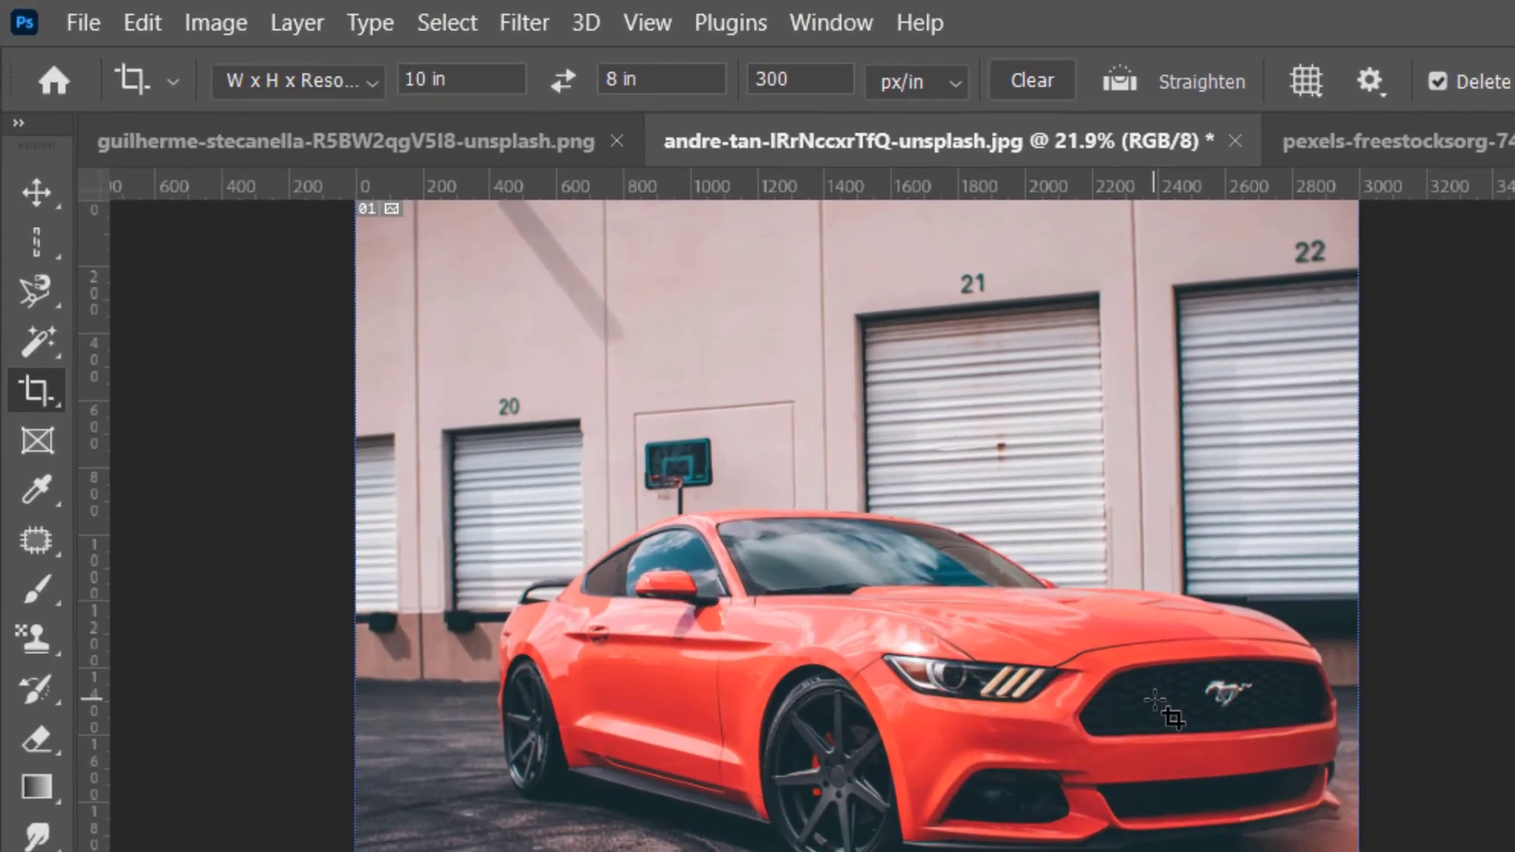
# Step: Crop the car photo to the windshield with the Perspective Crop tool, placing the four corners around the glass
pyautogui.scroll(3, 252, 141)
pyautogui.rightClick(25, 273)
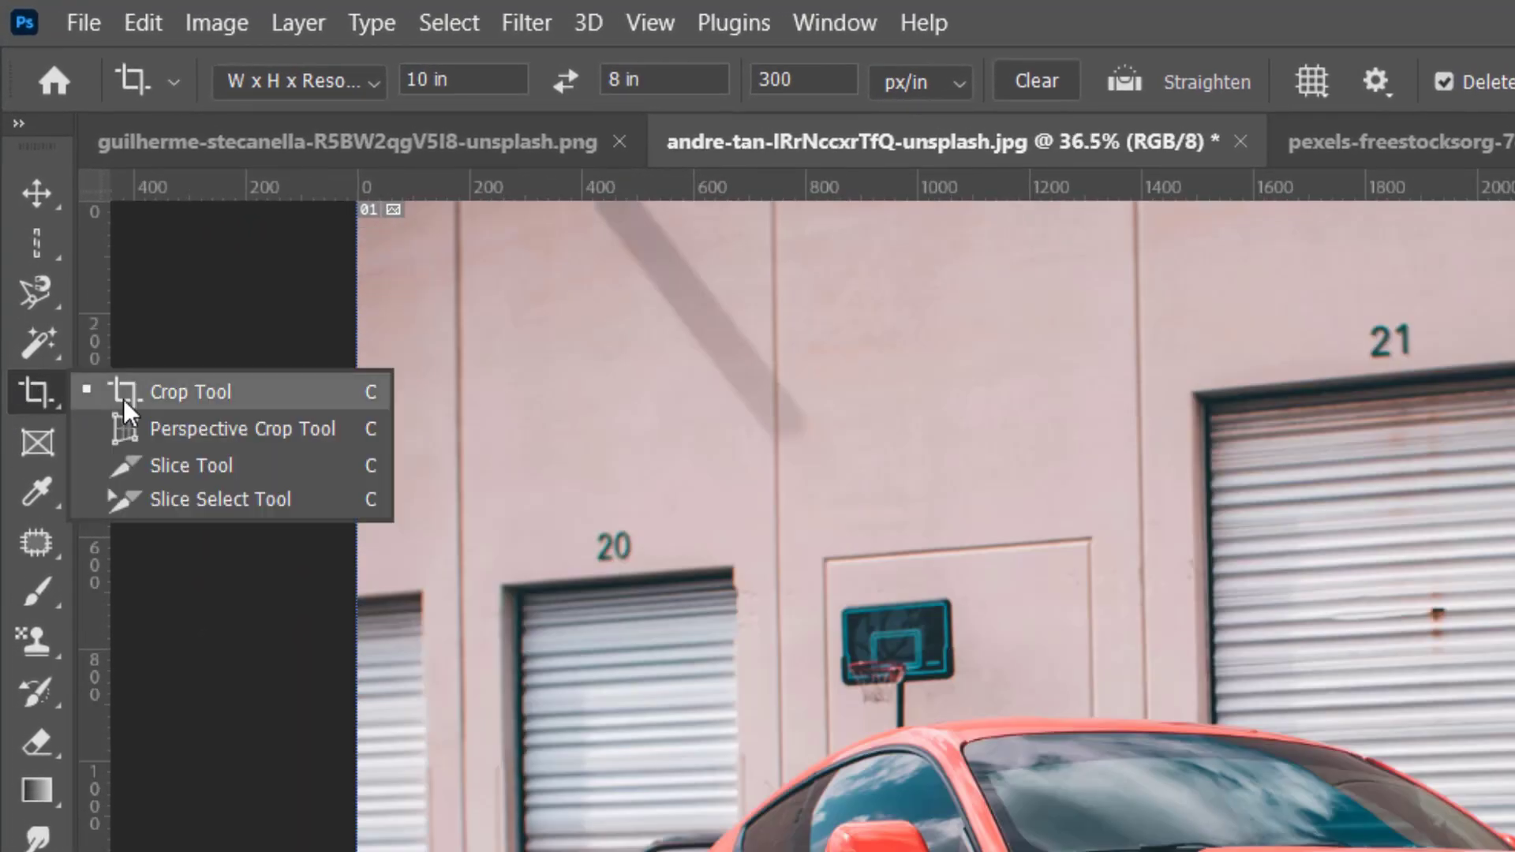
pyautogui.click(170, 434)
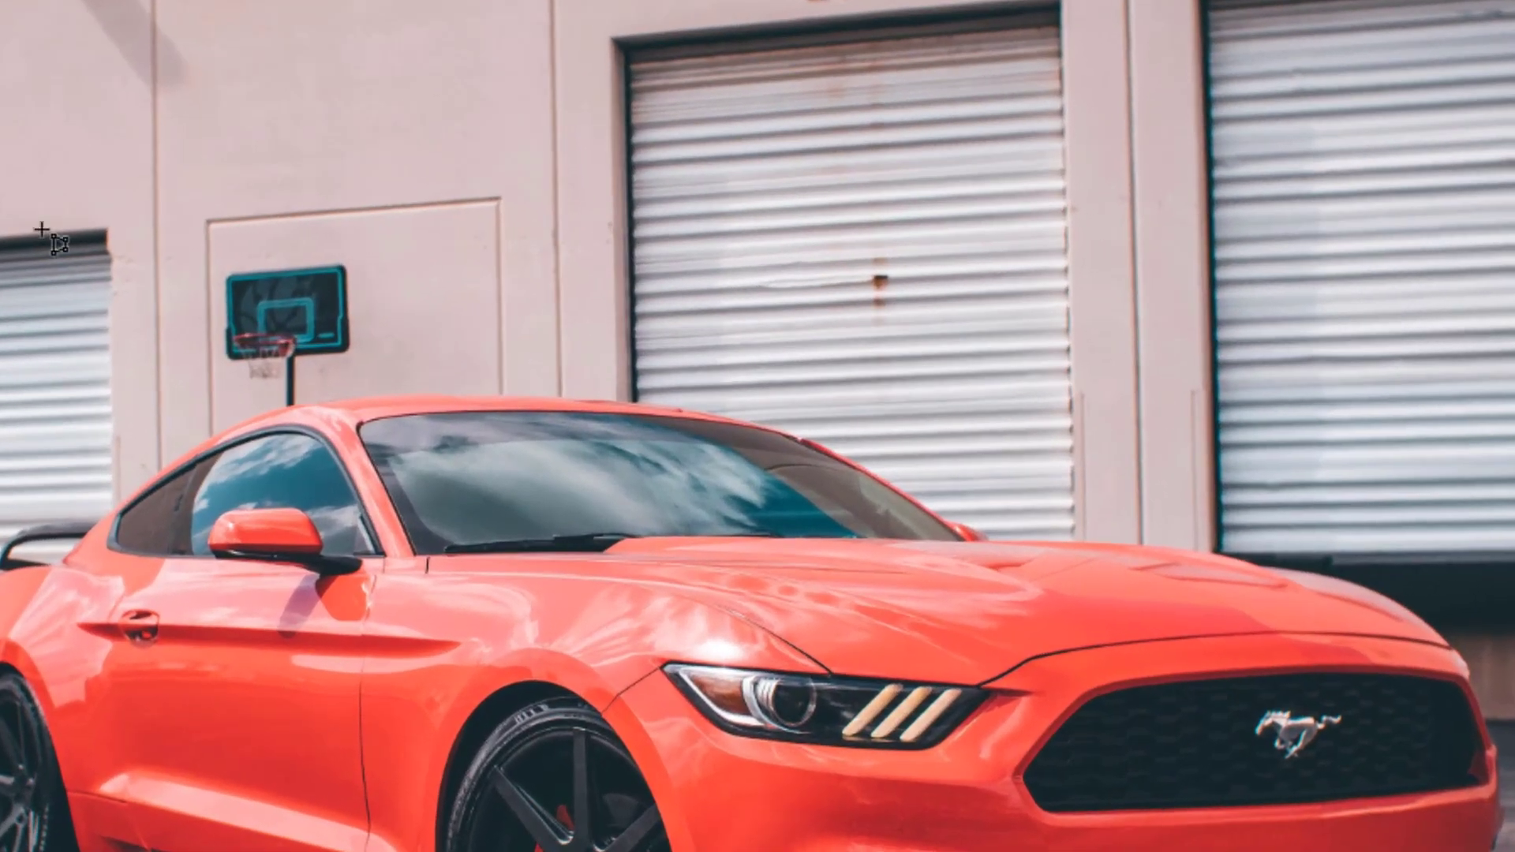
pyautogui.click(352, 427)
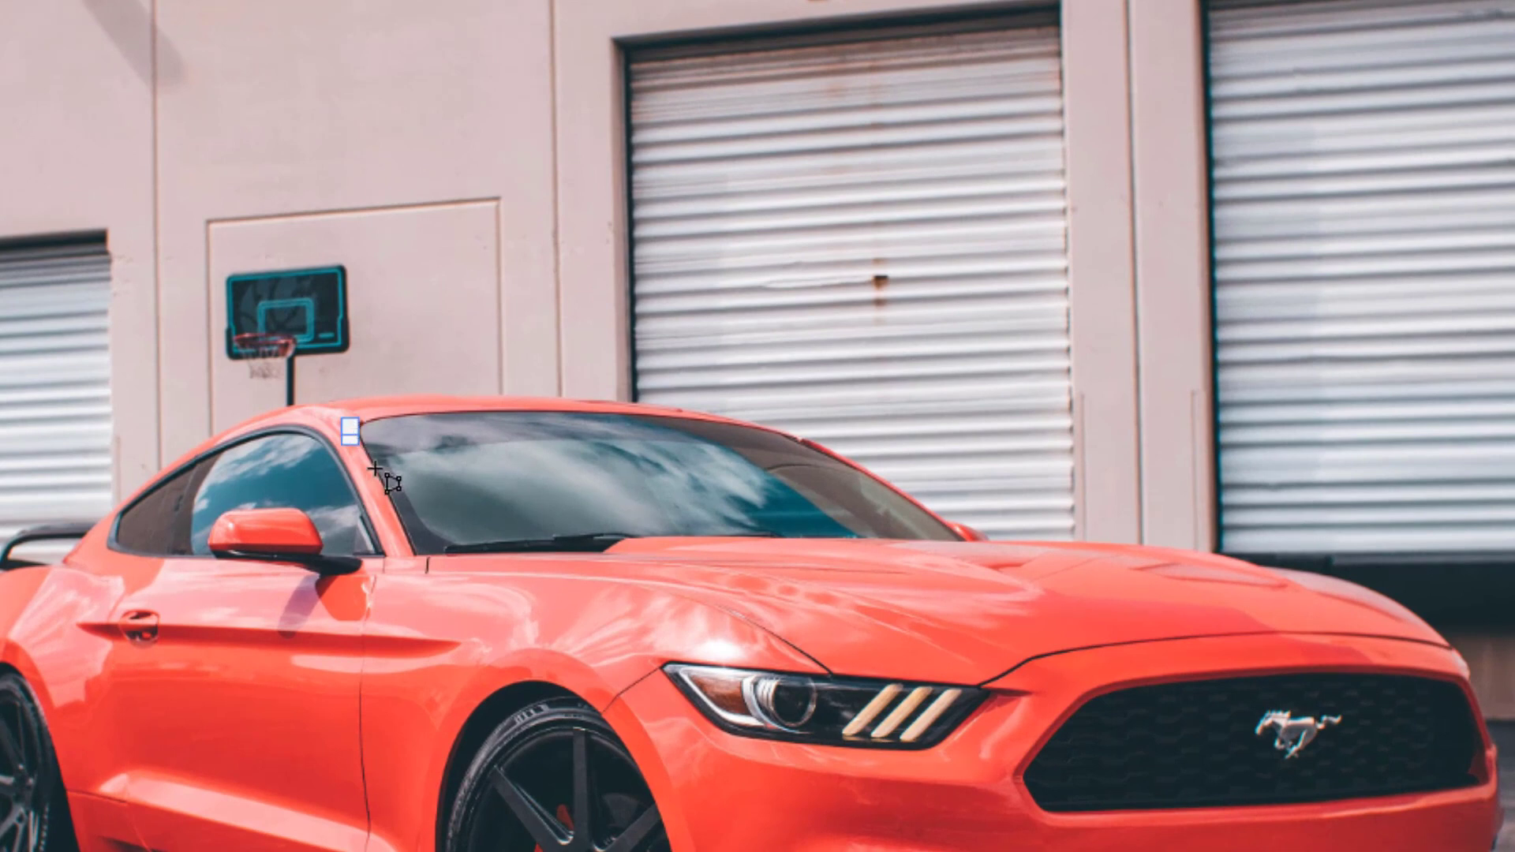
pyautogui.click(412, 562)
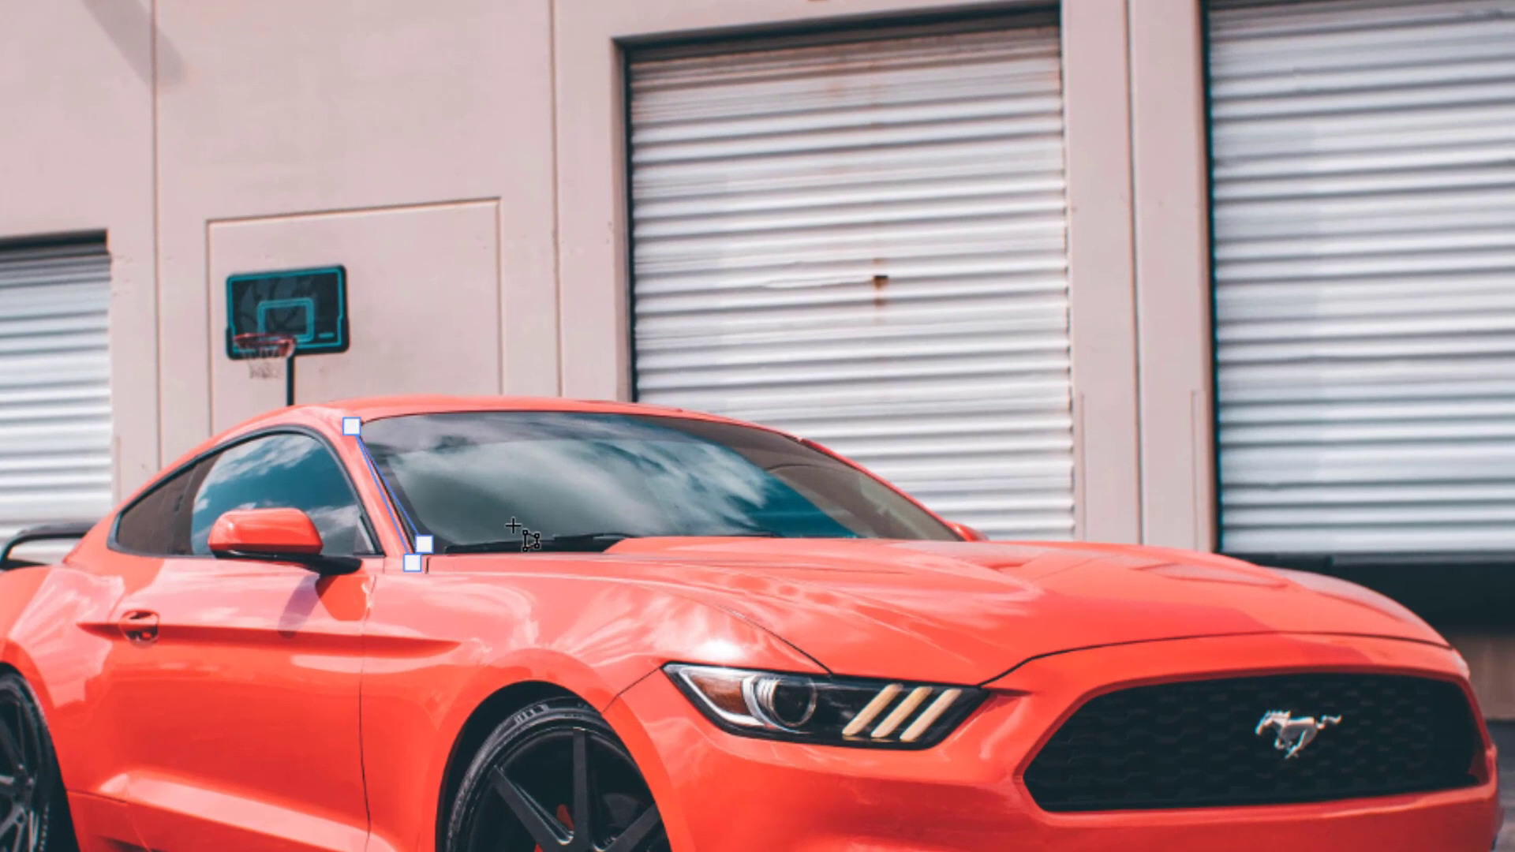
pyautogui.click(900, 503)
pyautogui.moveTo(900, 504); pyautogui.dragTo(957, 533)
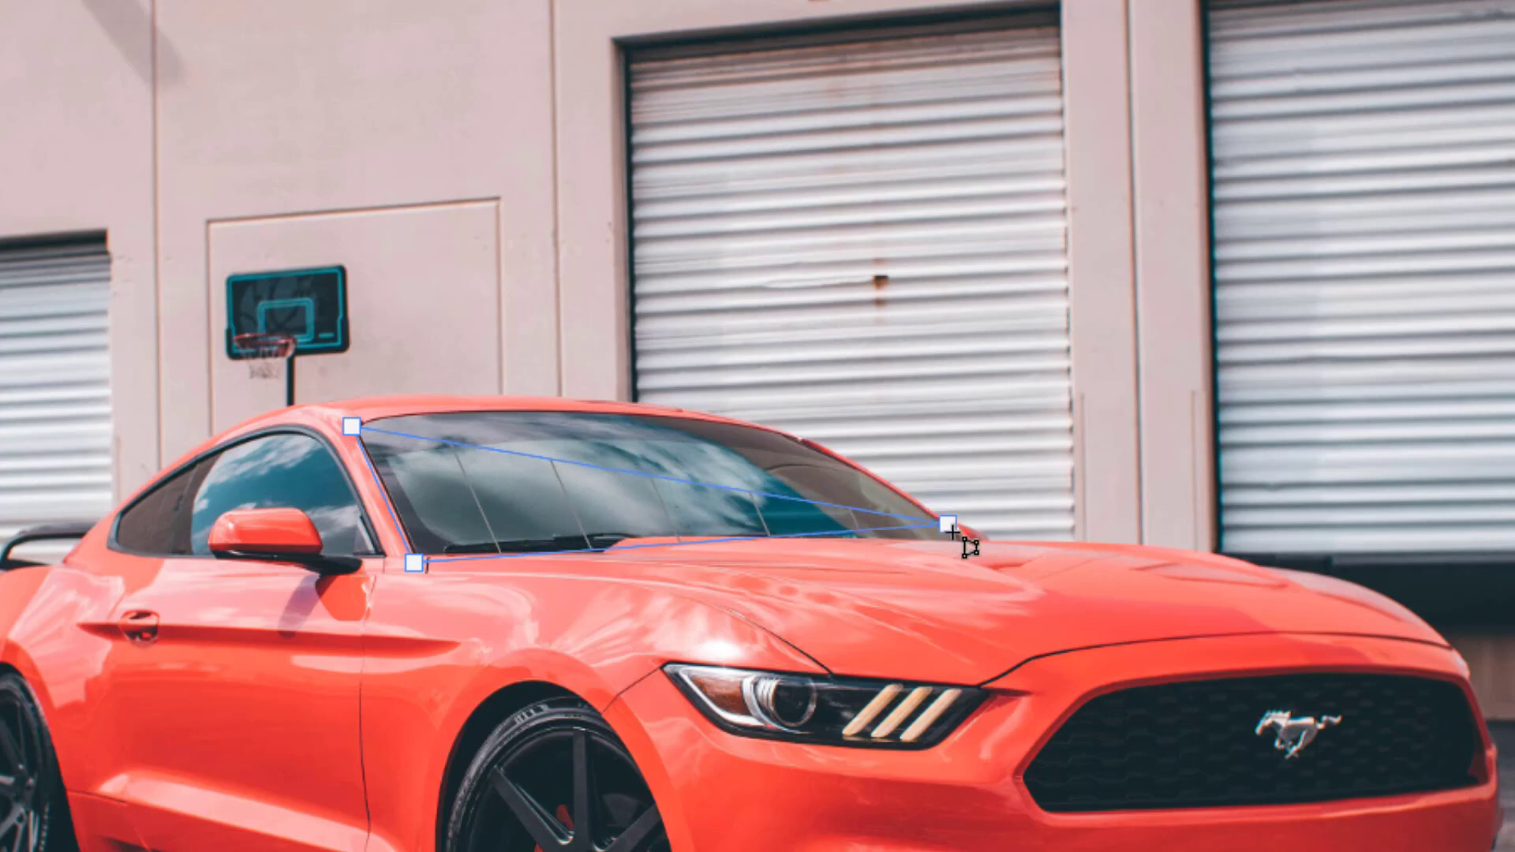
pyautogui.click(839, 434)
pyautogui.moveTo(837, 436); pyautogui.dragTo(795, 429)
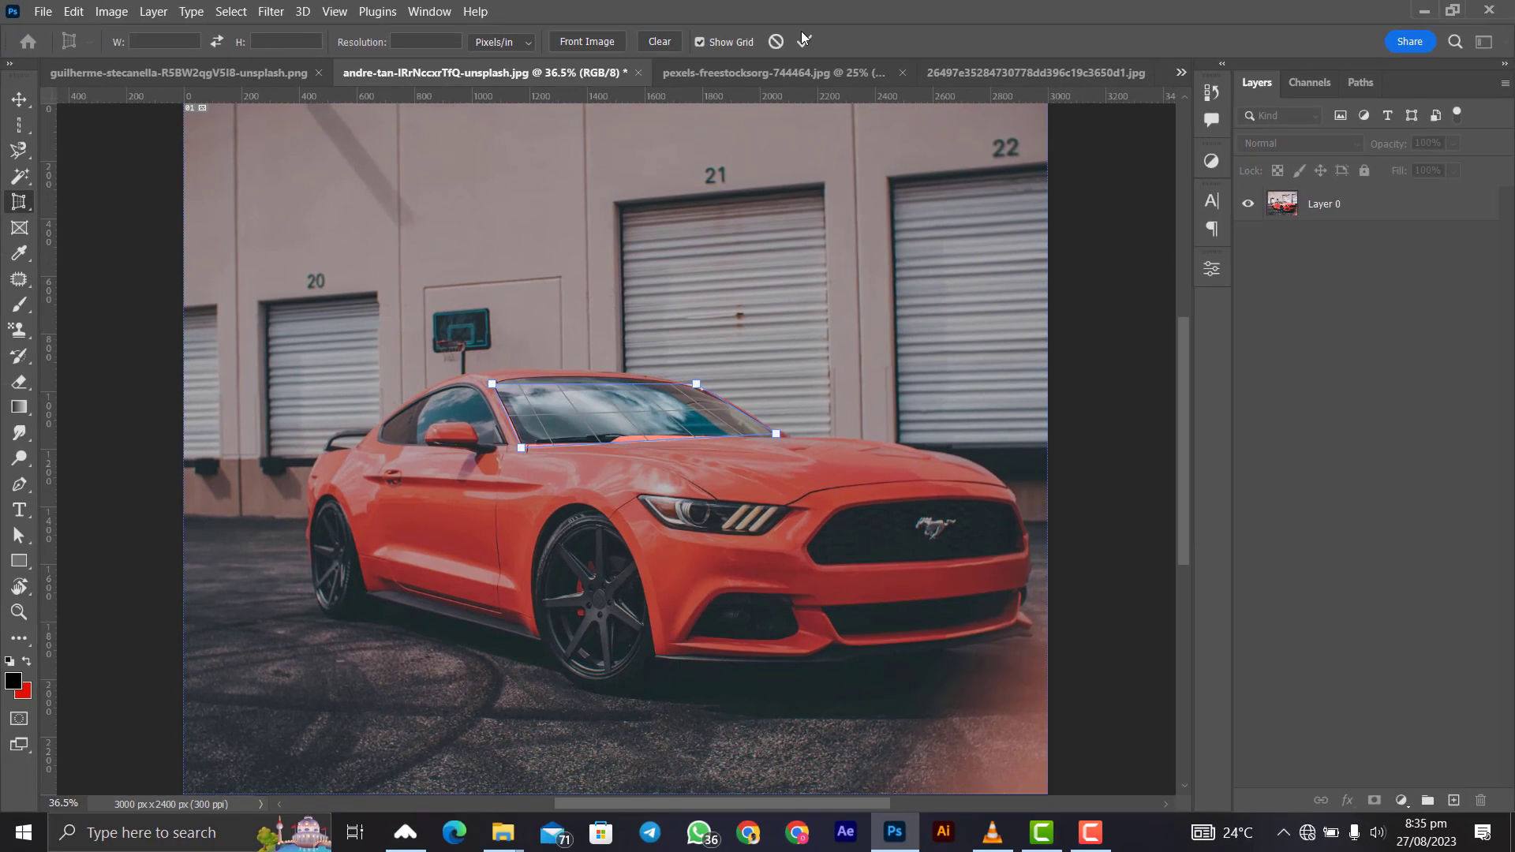
pyautogui.click(803, 41)
pyautogui.hscroll(-3, 770, 800)
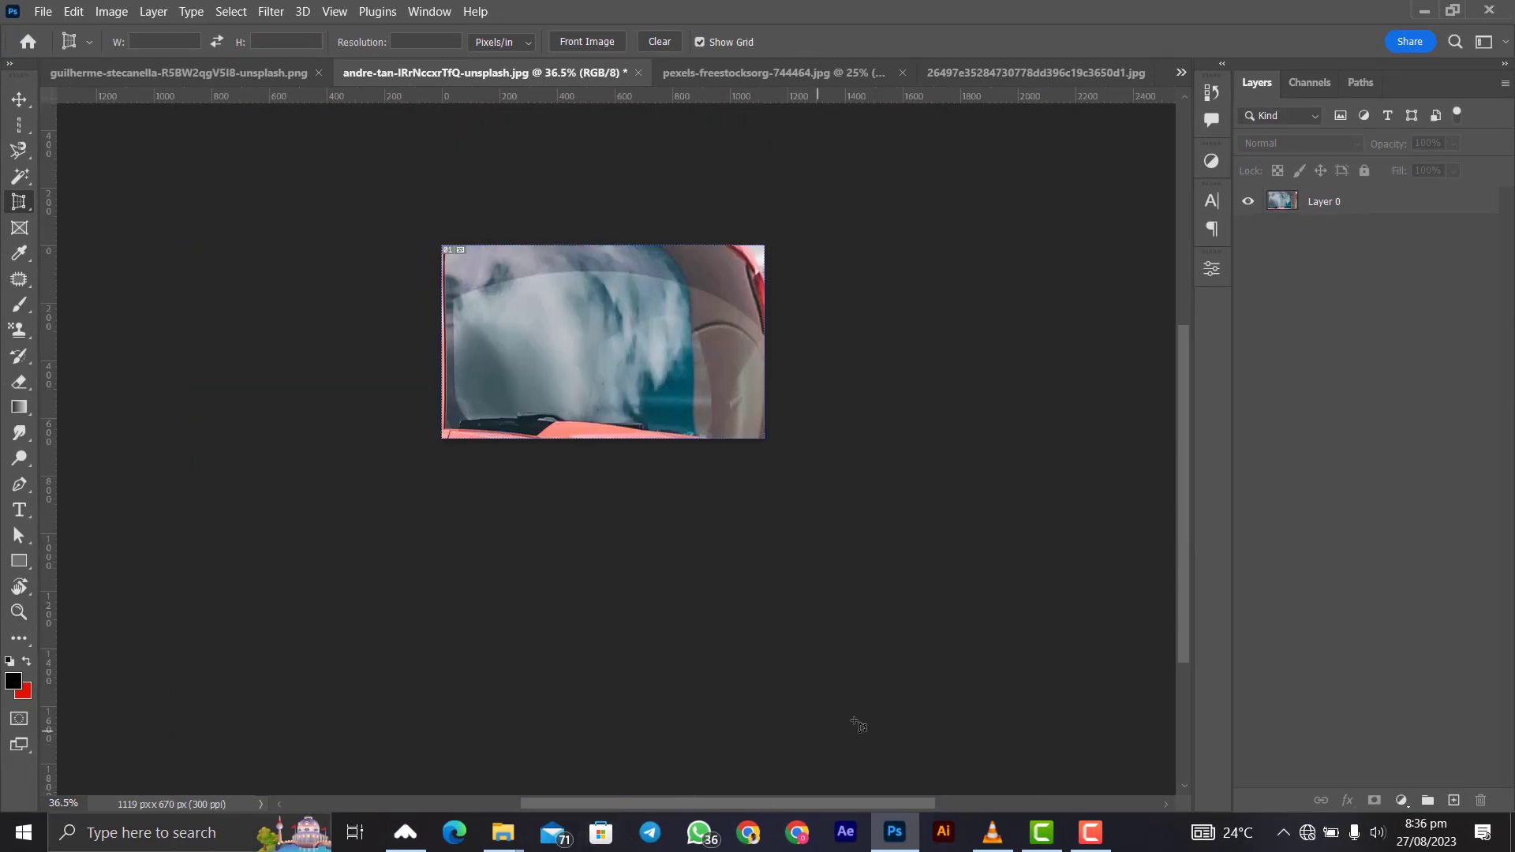
pyautogui.scroll(2, 838, 676)
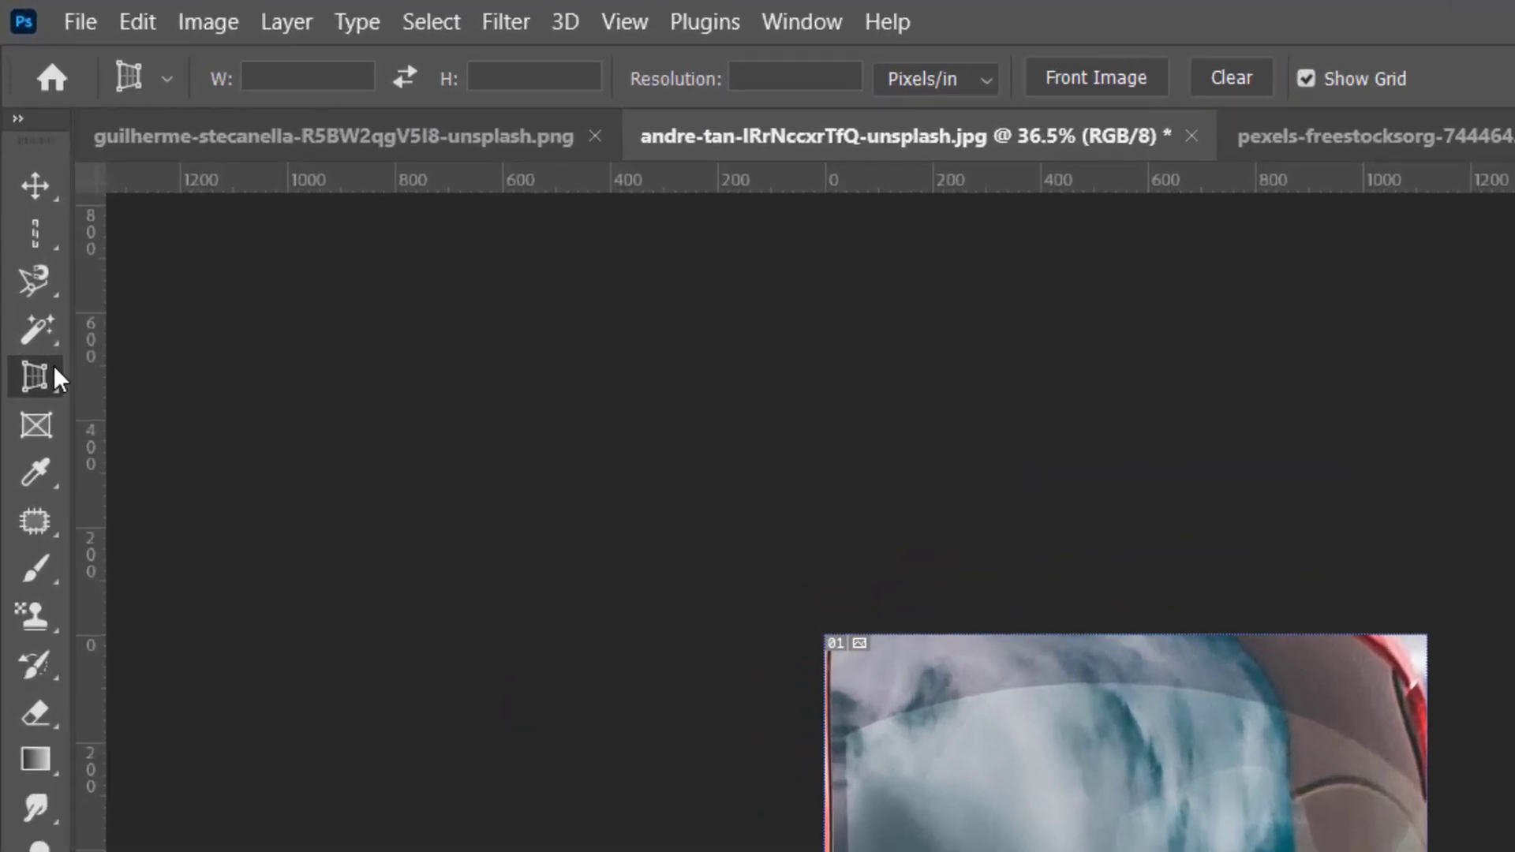
# Step: Choose the Slice tool and undo both crops of the car photo
pyautogui.rightClick(19, 202)
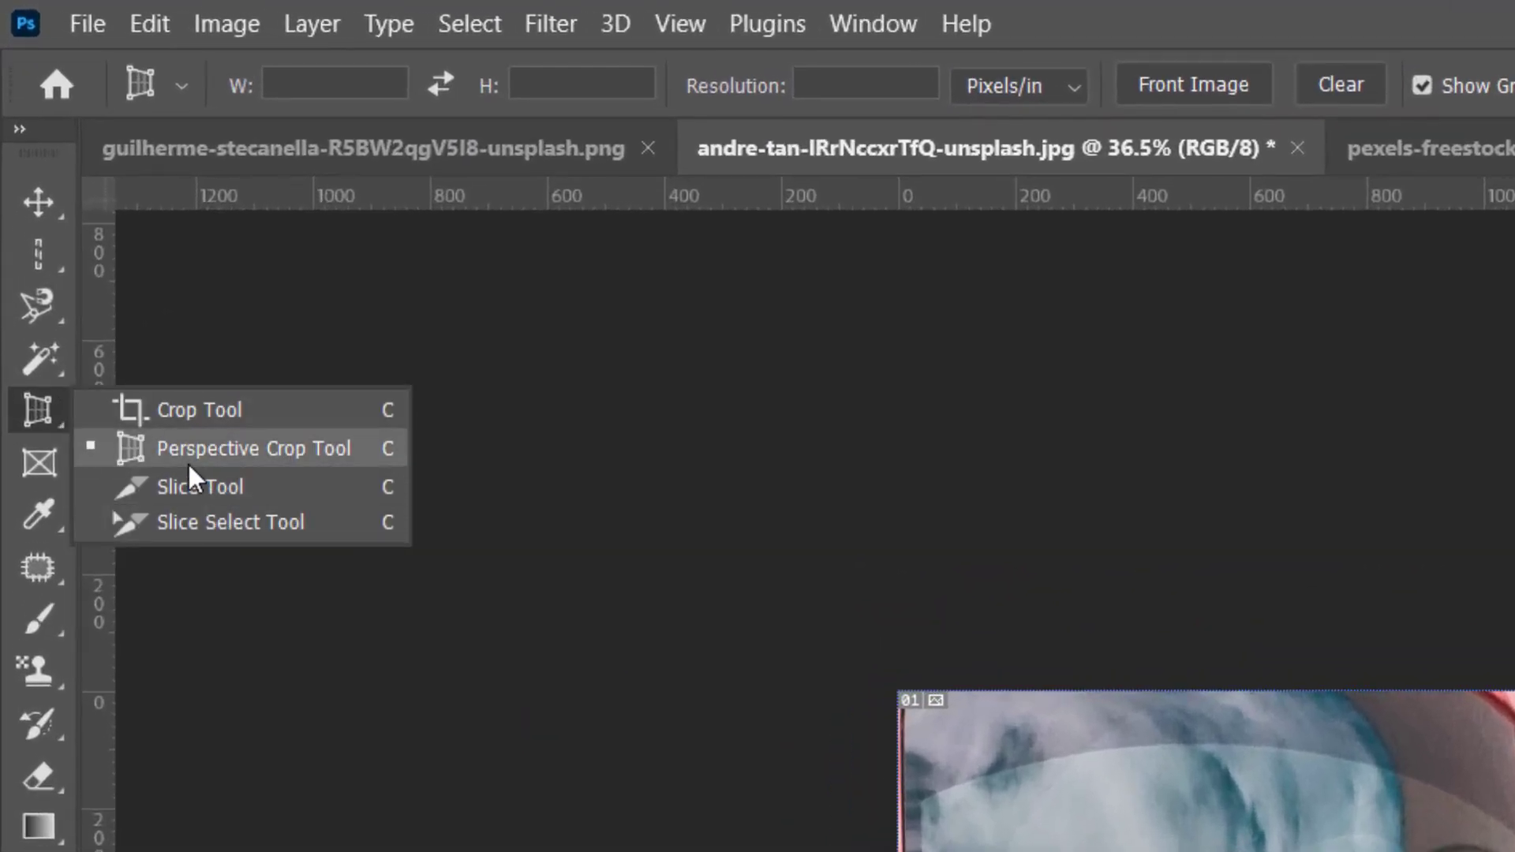
pyautogui.click(203, 489)
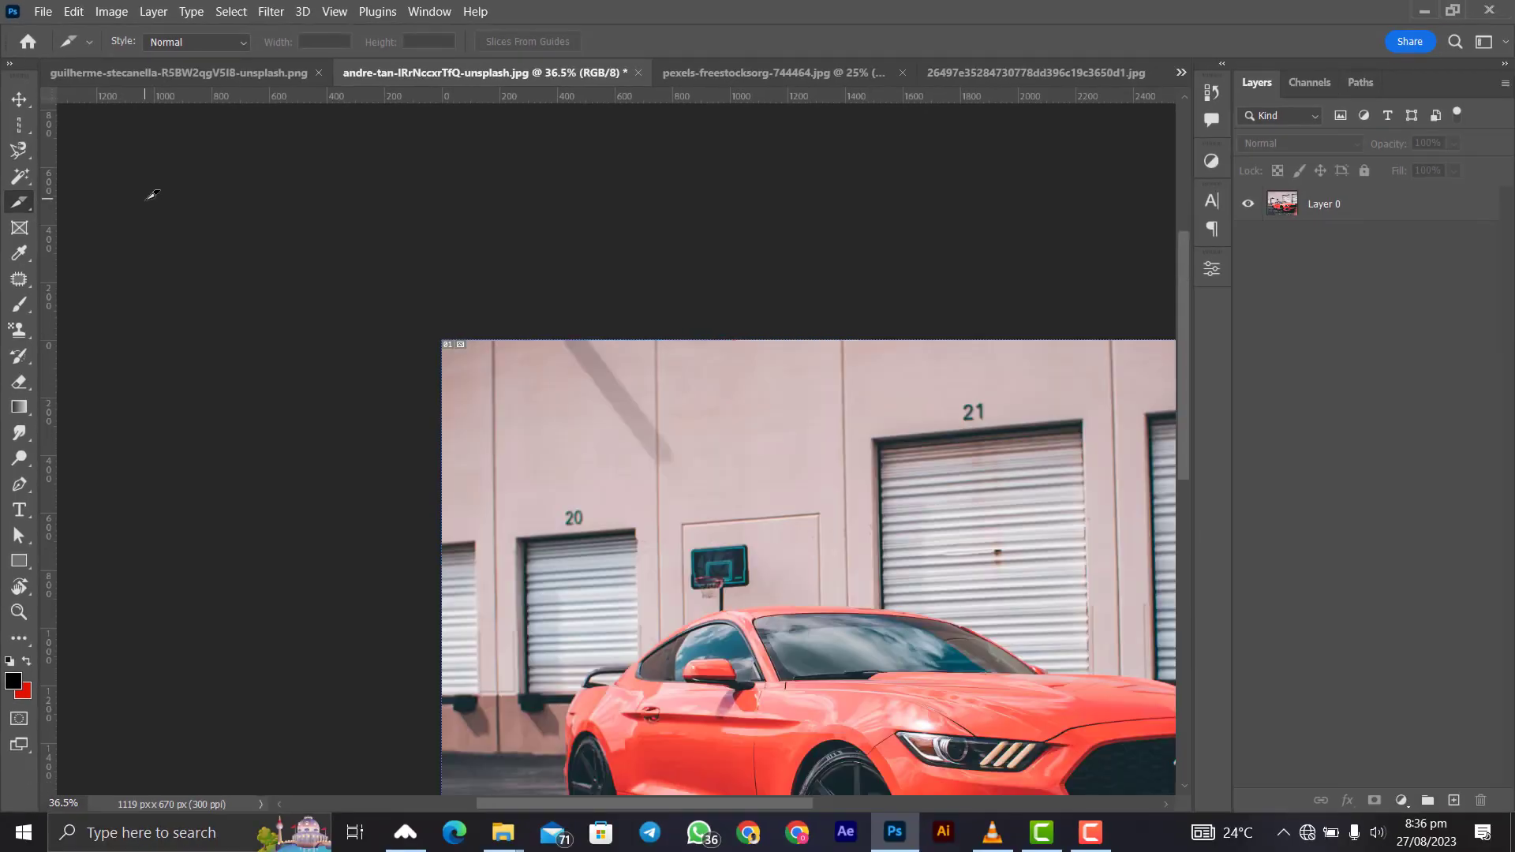
pyautogui.hotkey('ctrl', 'z')
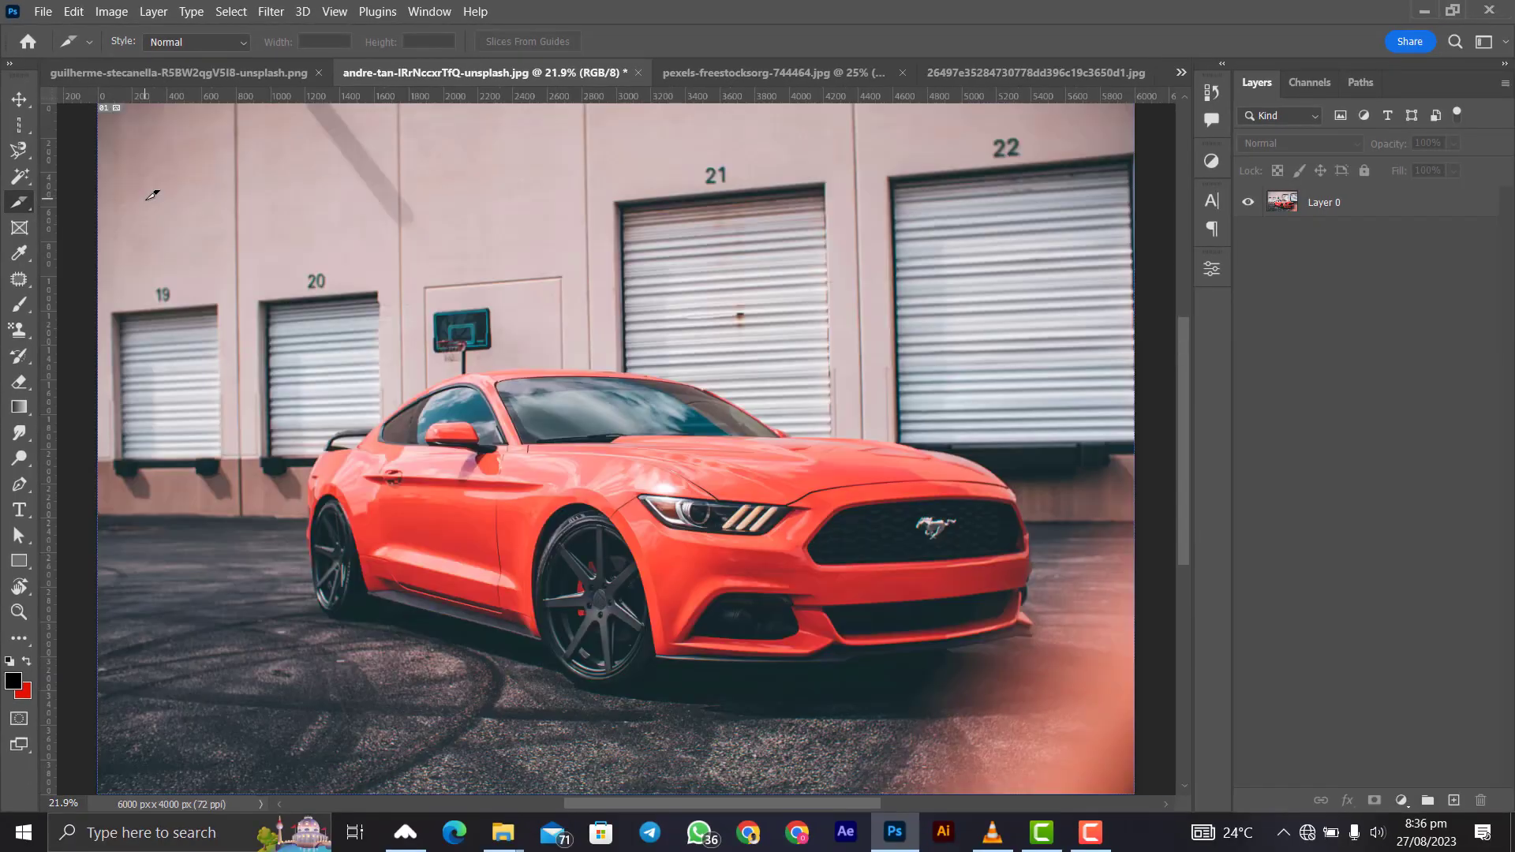
# Step: Slice the car photo around the wall and windshield area, and shrink that slice from its upper-left corner with the Slice Select tool
pyautogui.scroll(1, 119, 196)
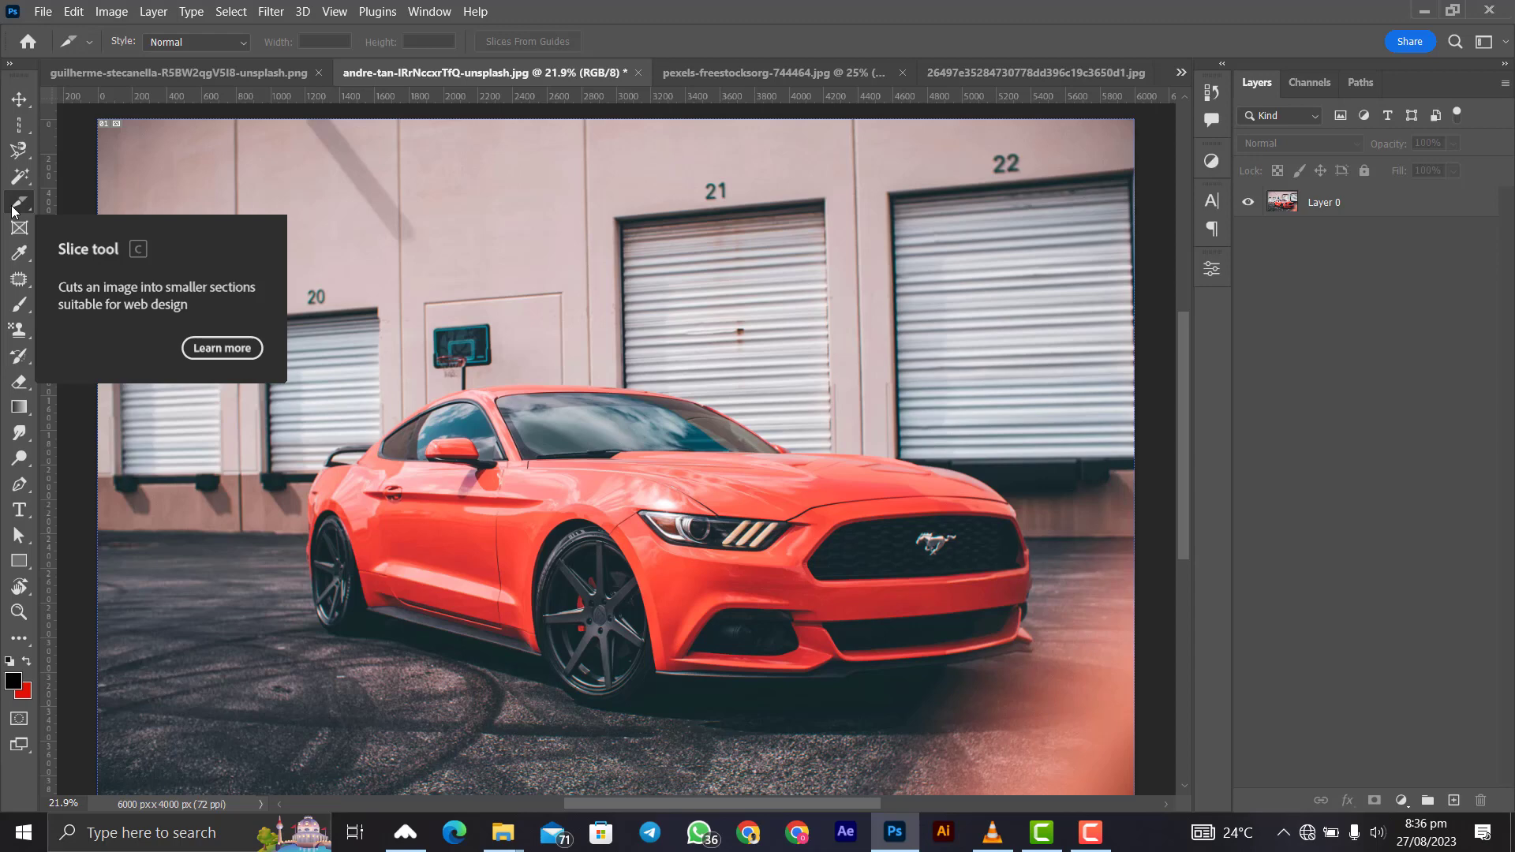
pyautogui.click(14, 206)
pyautogui.moveTo(393, 183); pyautogui.dragTo(713, 501)
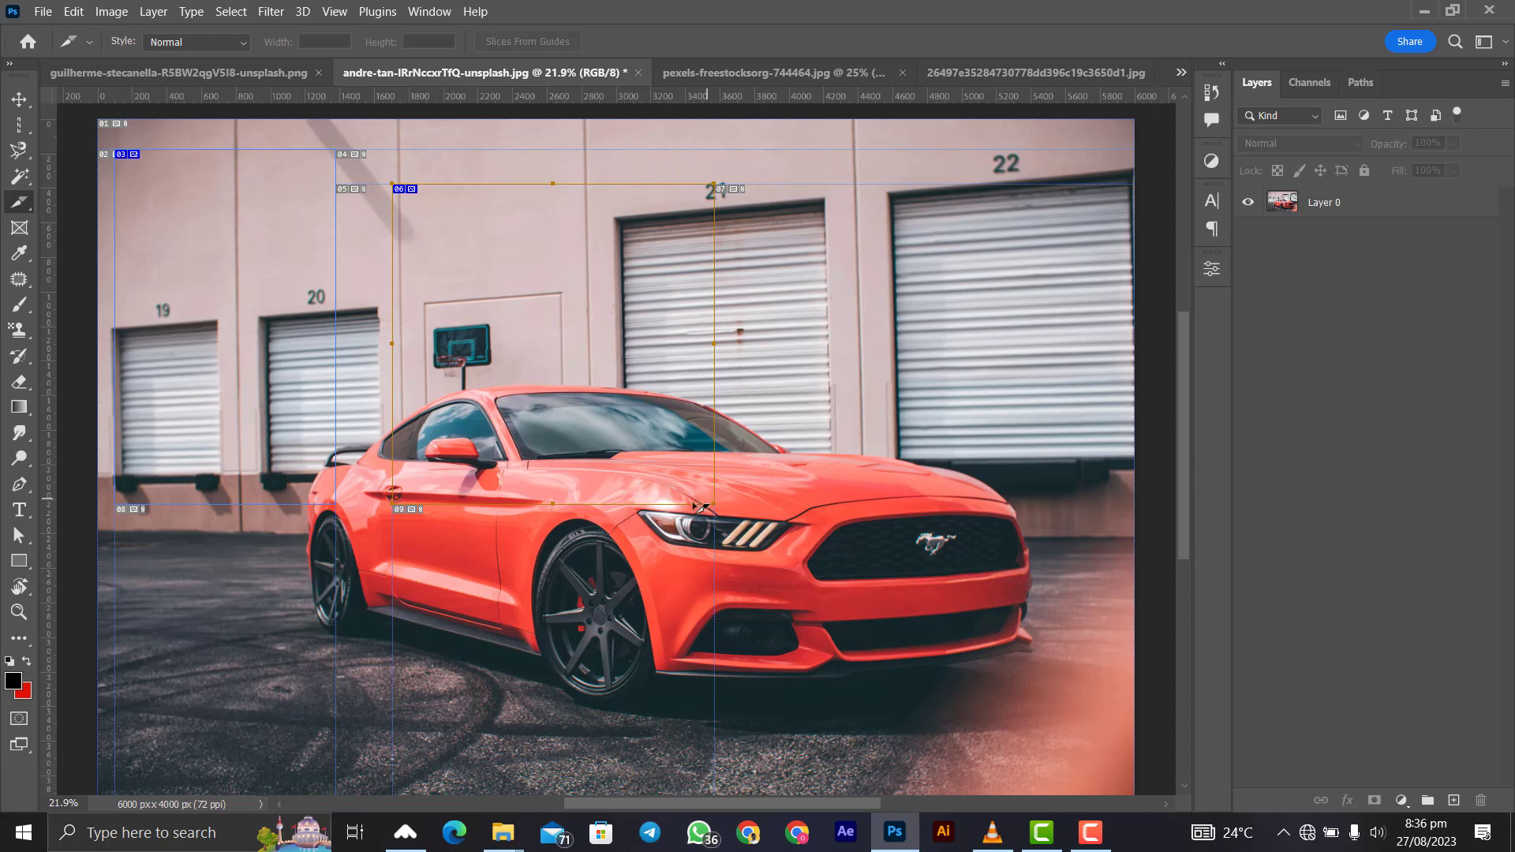
pyautogui.moveTo(418, 185); pyautogui.dragTo(449, 217)
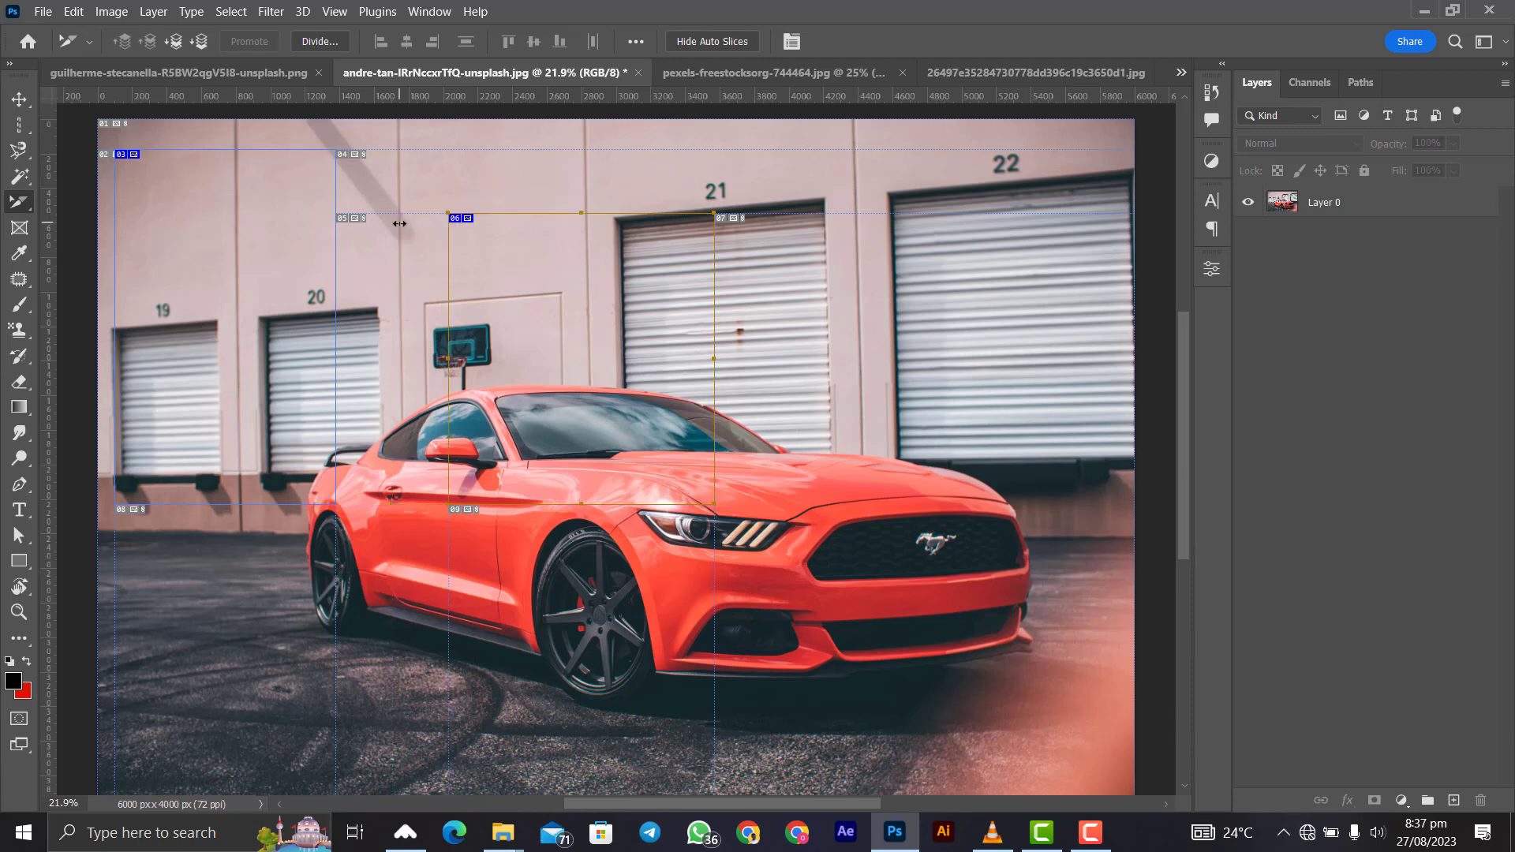
pyautogui.rightClick(22, 206)
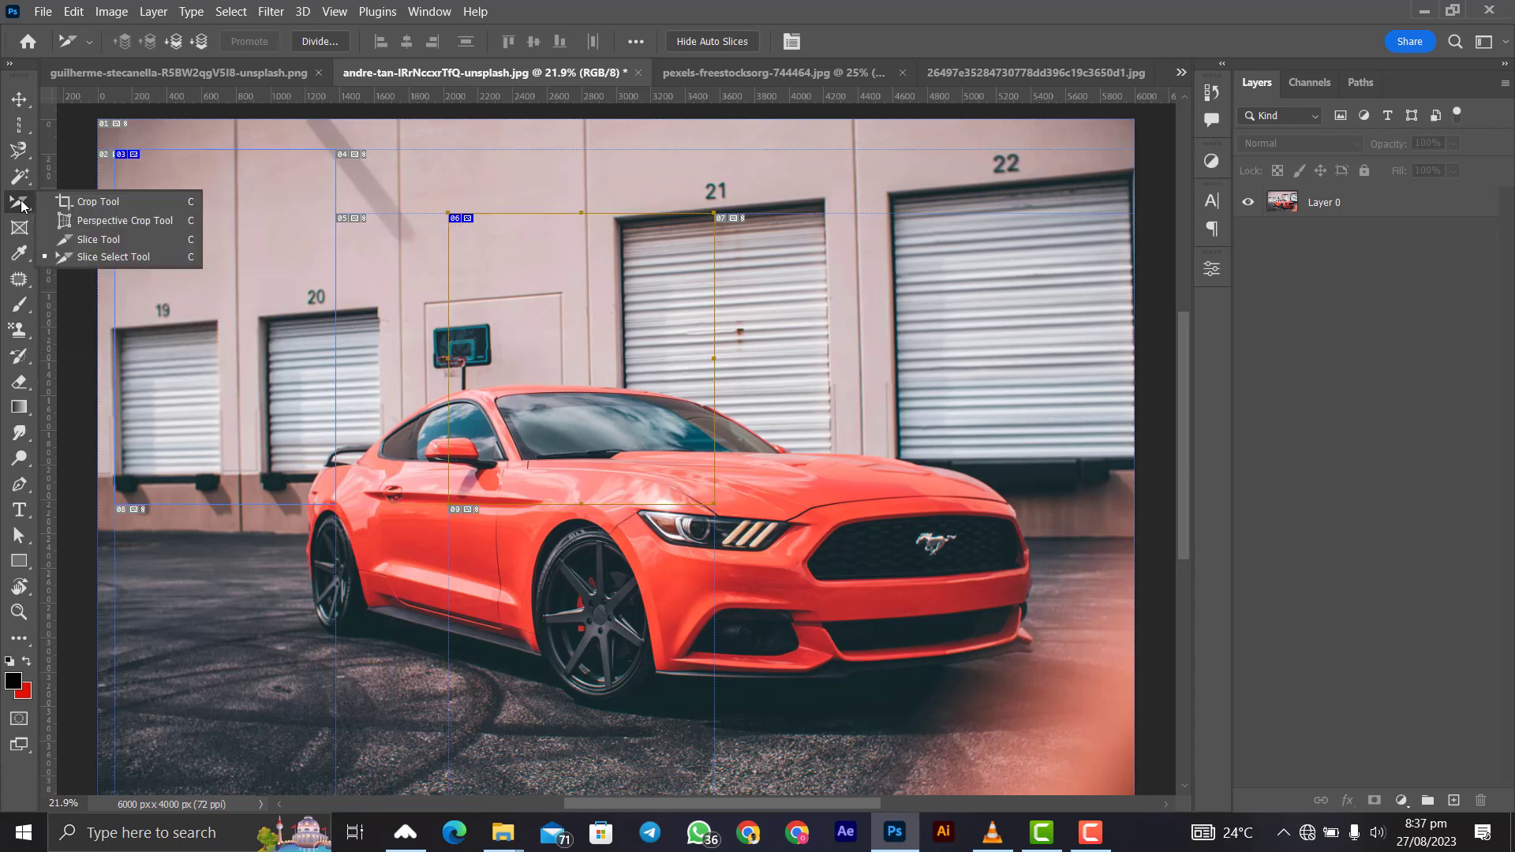
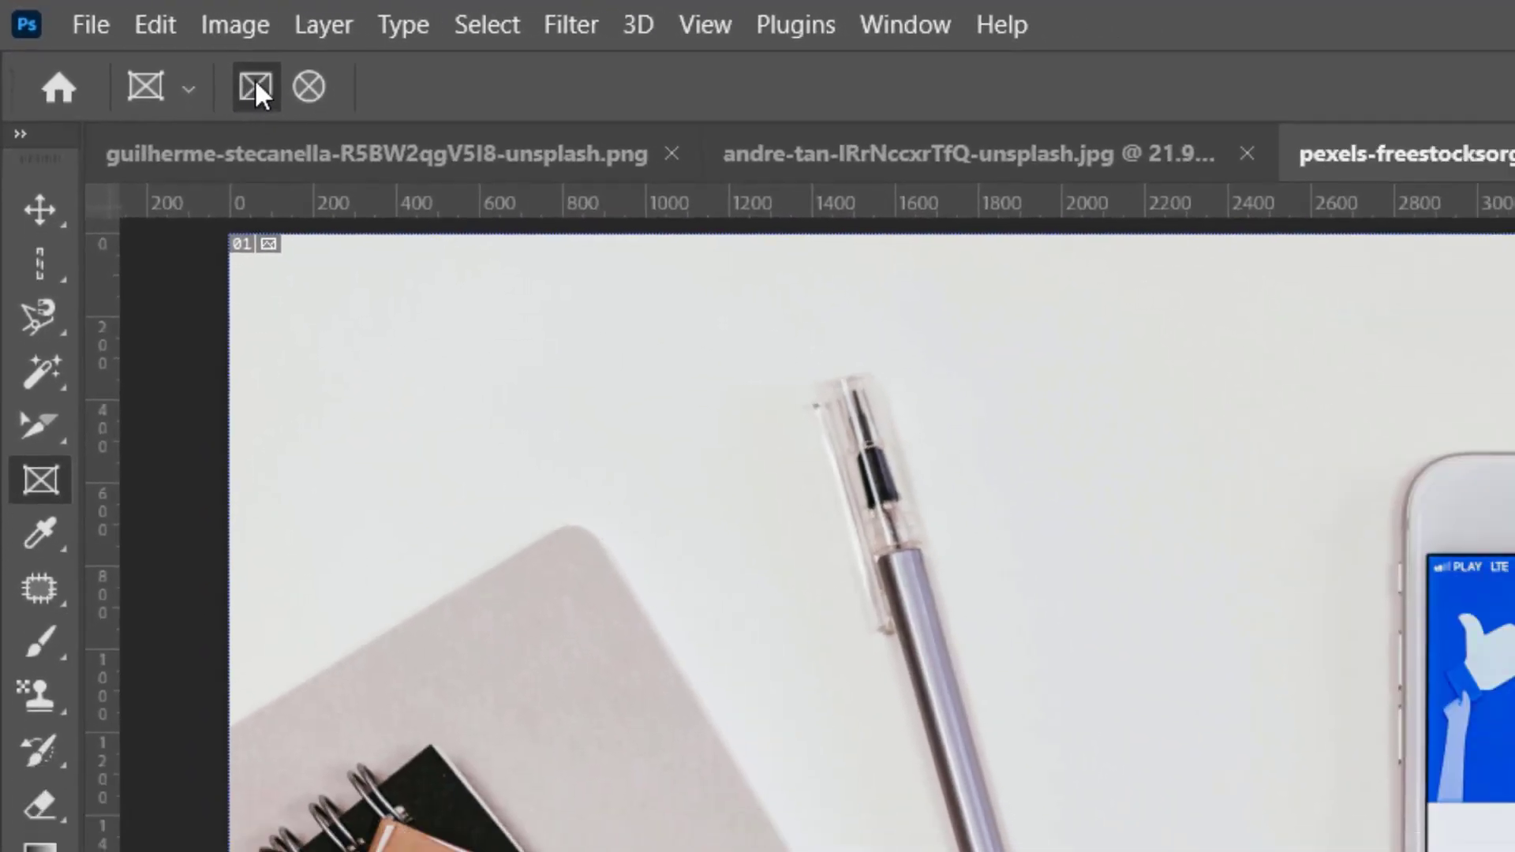
pyautogui.moveTo(676, 381); pyautogui.dragTo(872, 608)
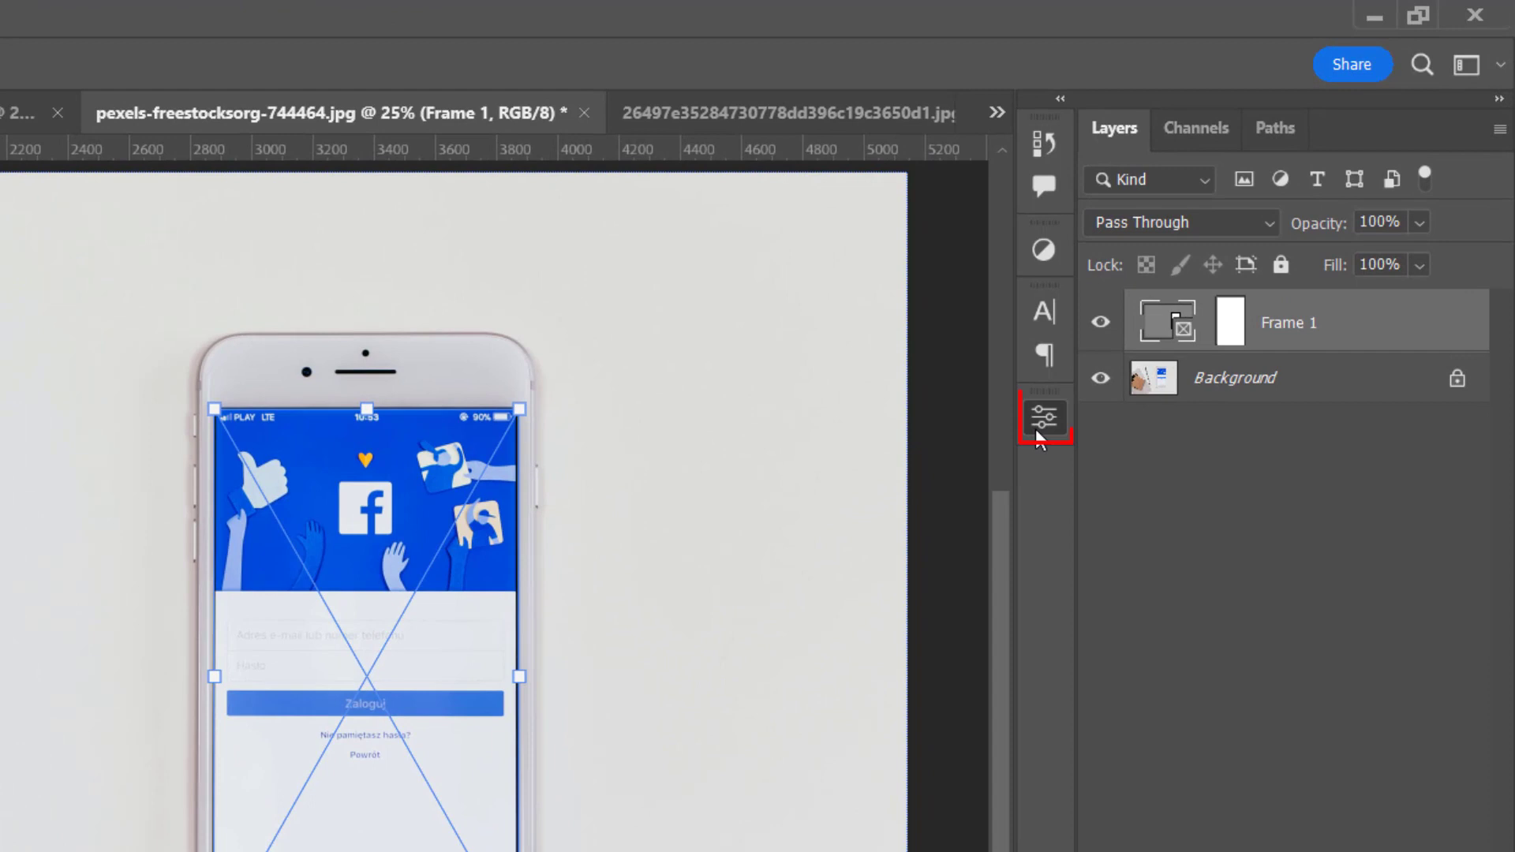
pyautogui.click(1107, 362)
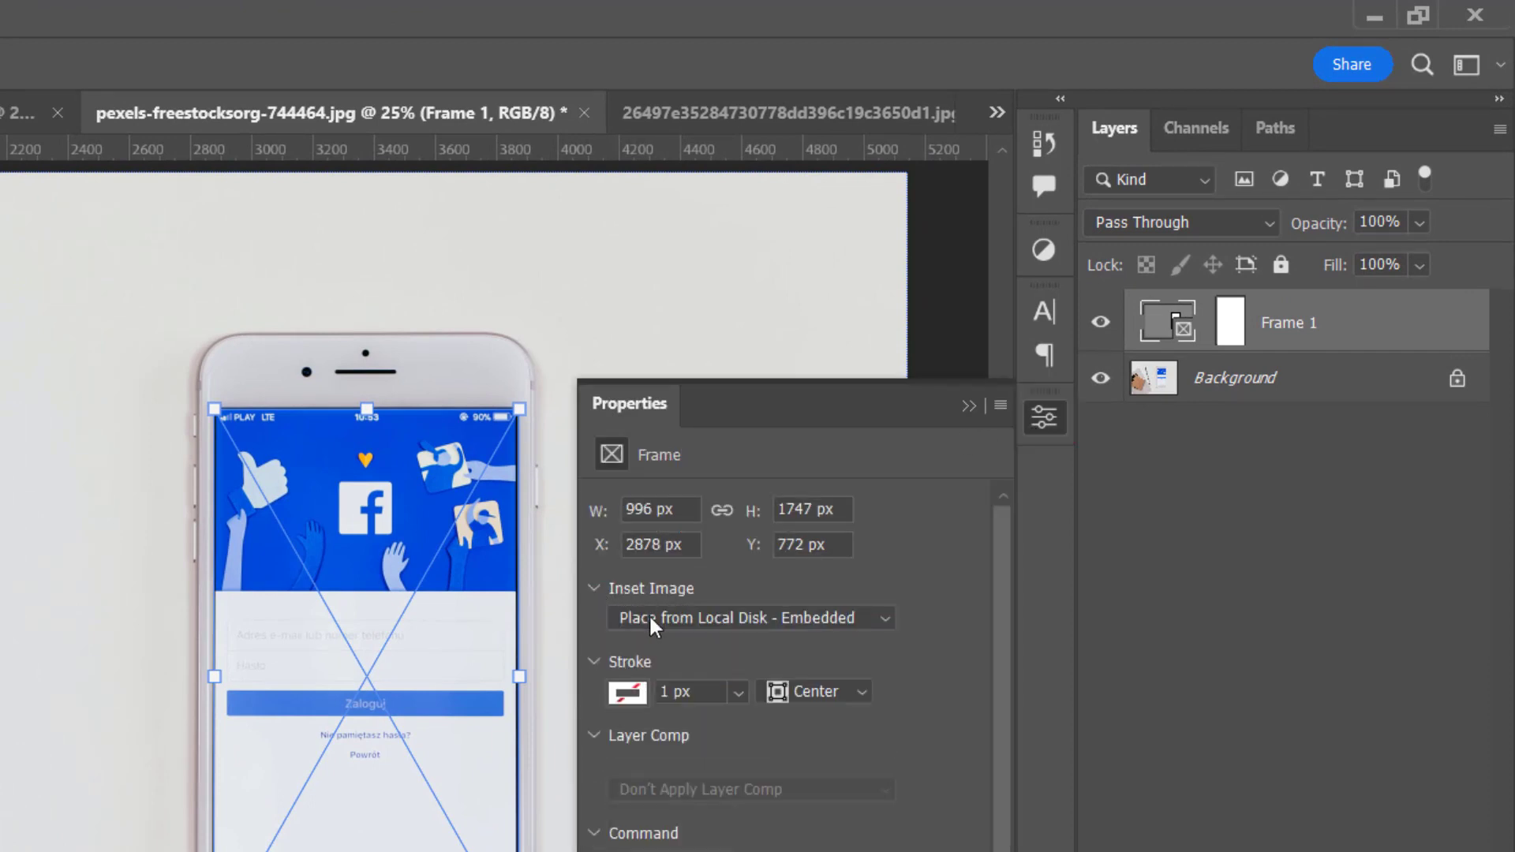
pyautogui.click(883, 617)
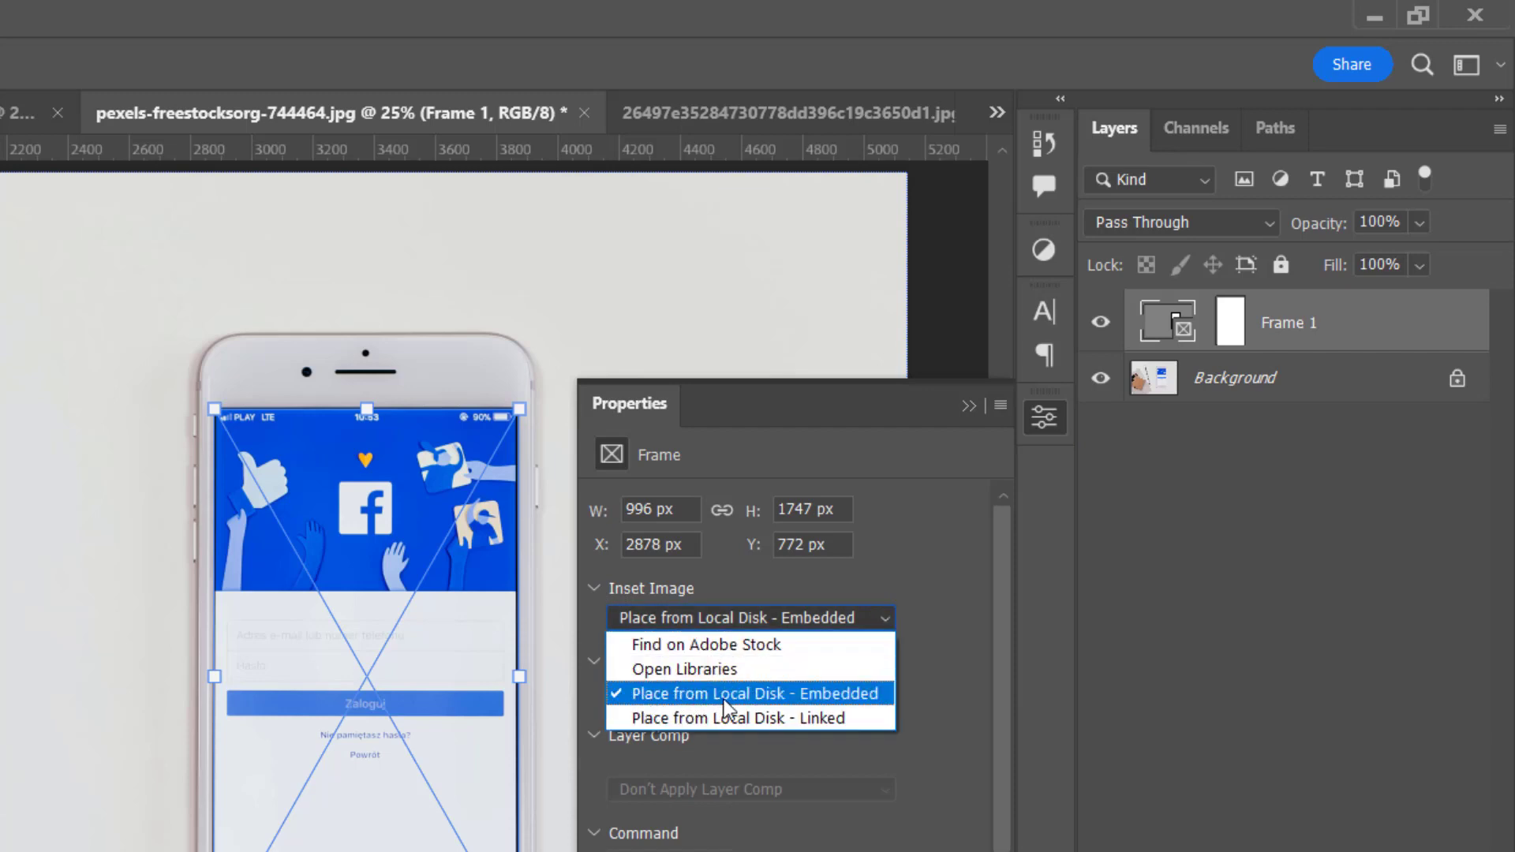
pyautogui.click(778, 690)
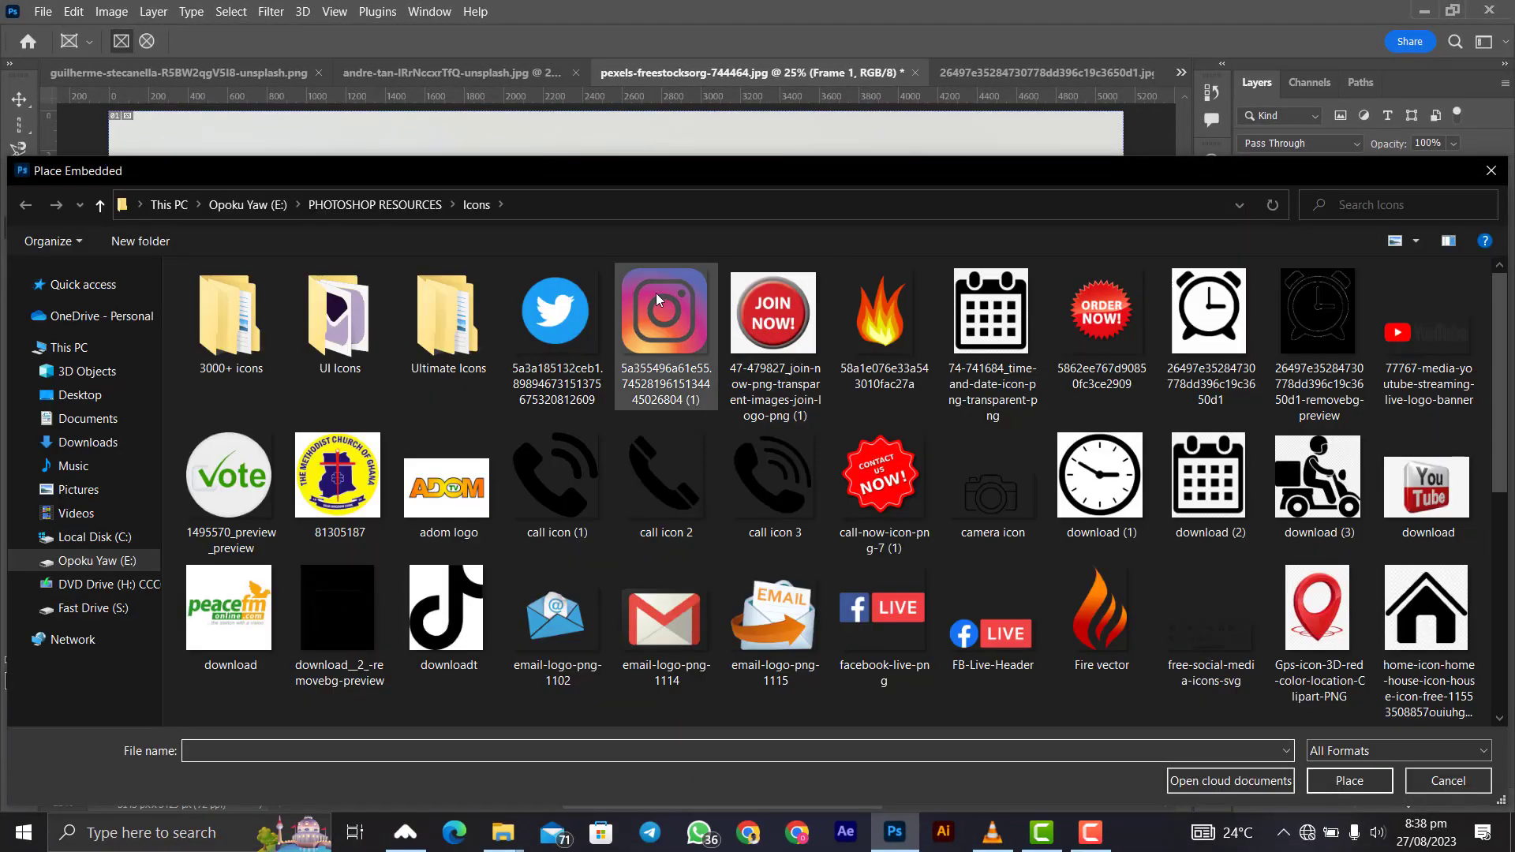
pyautogui.moveTo(666, 168); pyautogui.dragTo(681, 66)
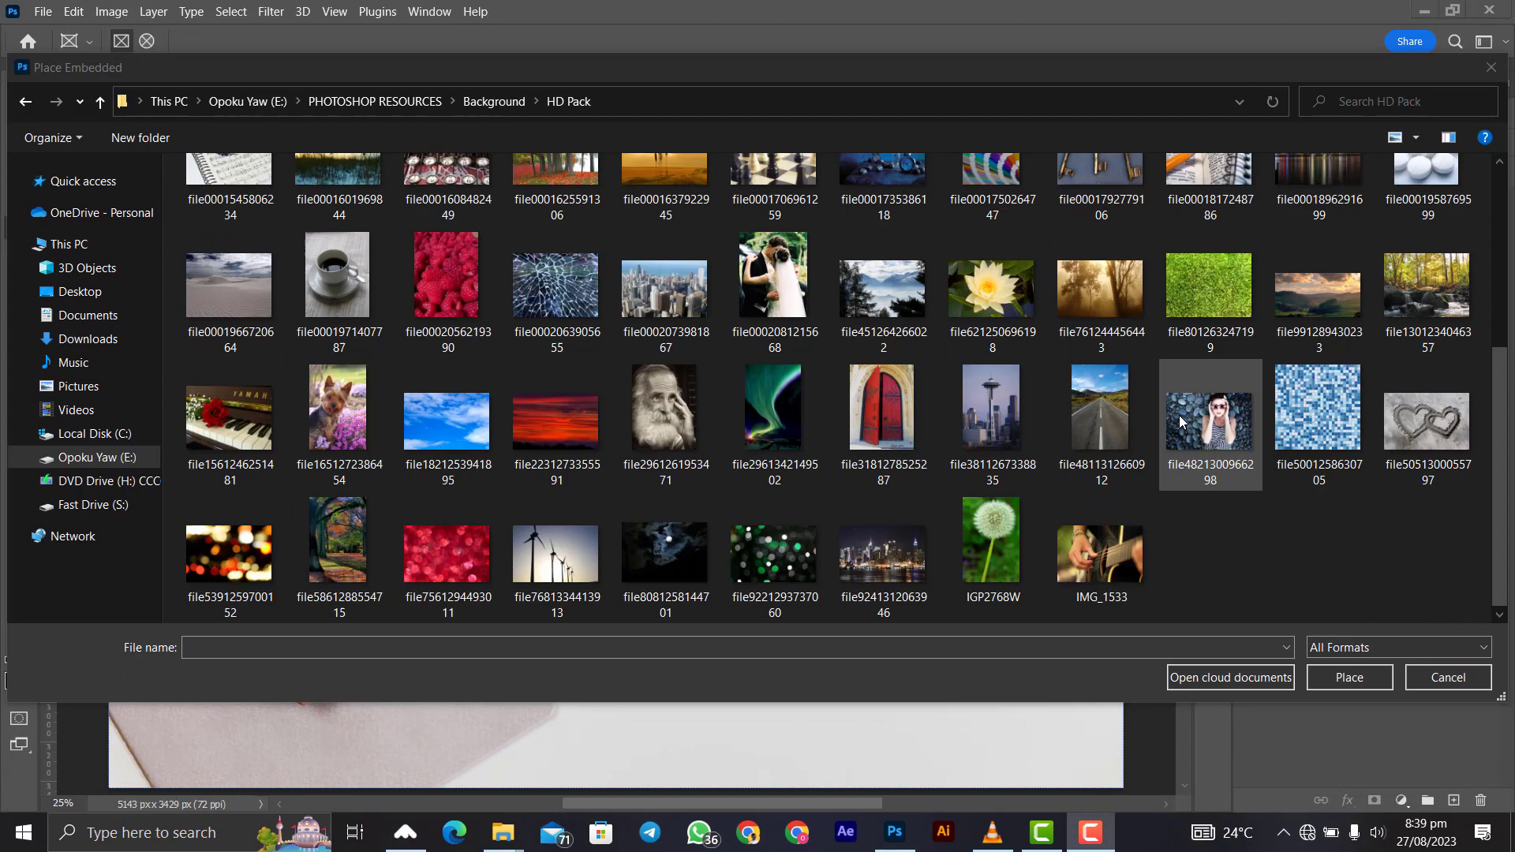
pyautogui.doubleClick(1211, 410)
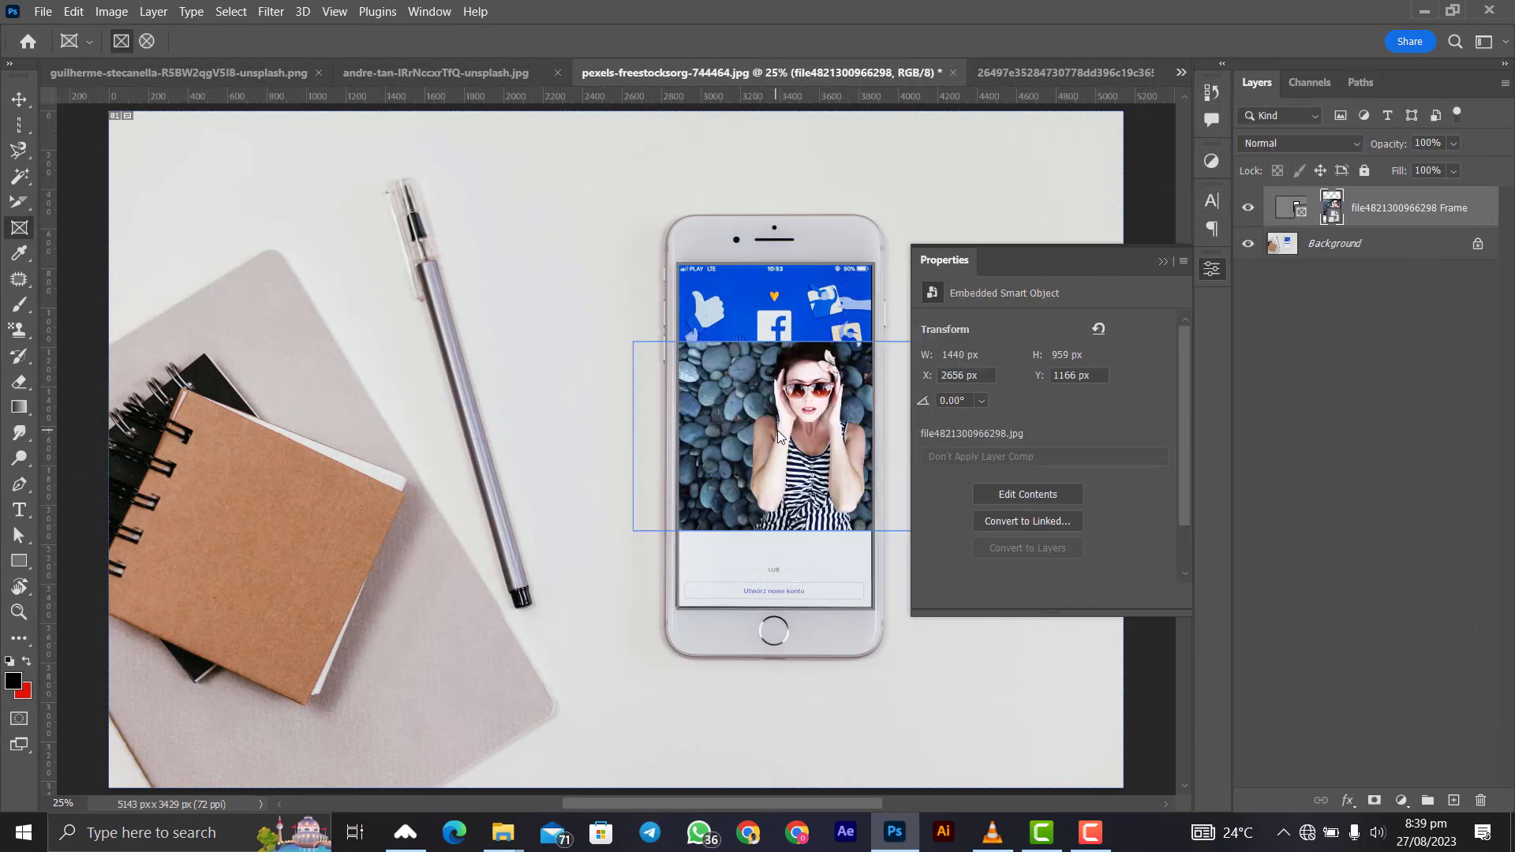
# Step: Scale the framed portrait to about 210% and reposition it so the woman is centred and fills the phone screen
pyautogui.moveTo(779, 433); pyautogui.dragTo(759, 433)
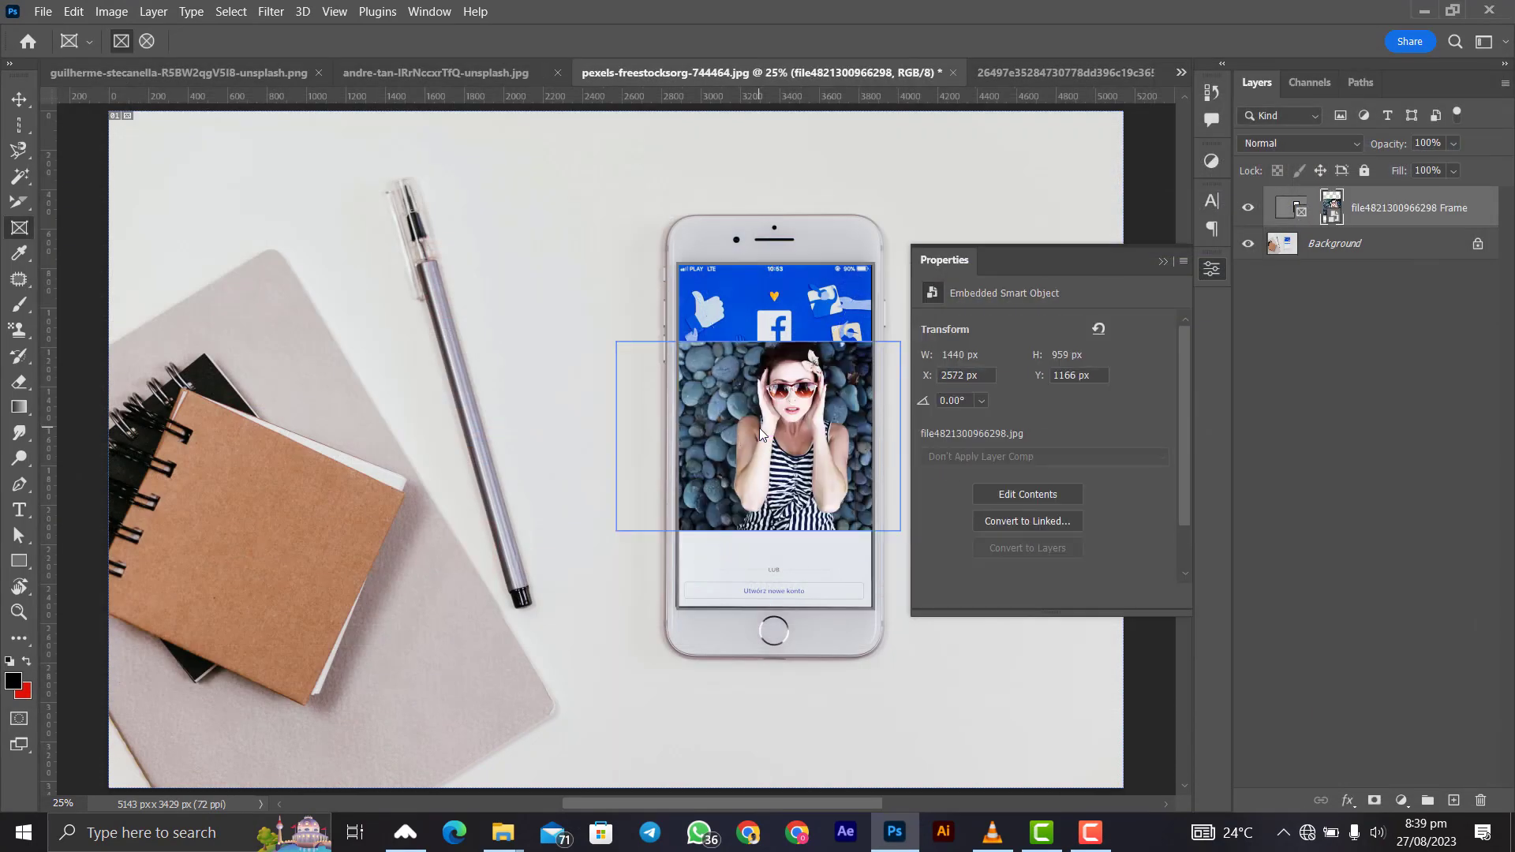
pyautogui.hotkey('ctrl', 't')
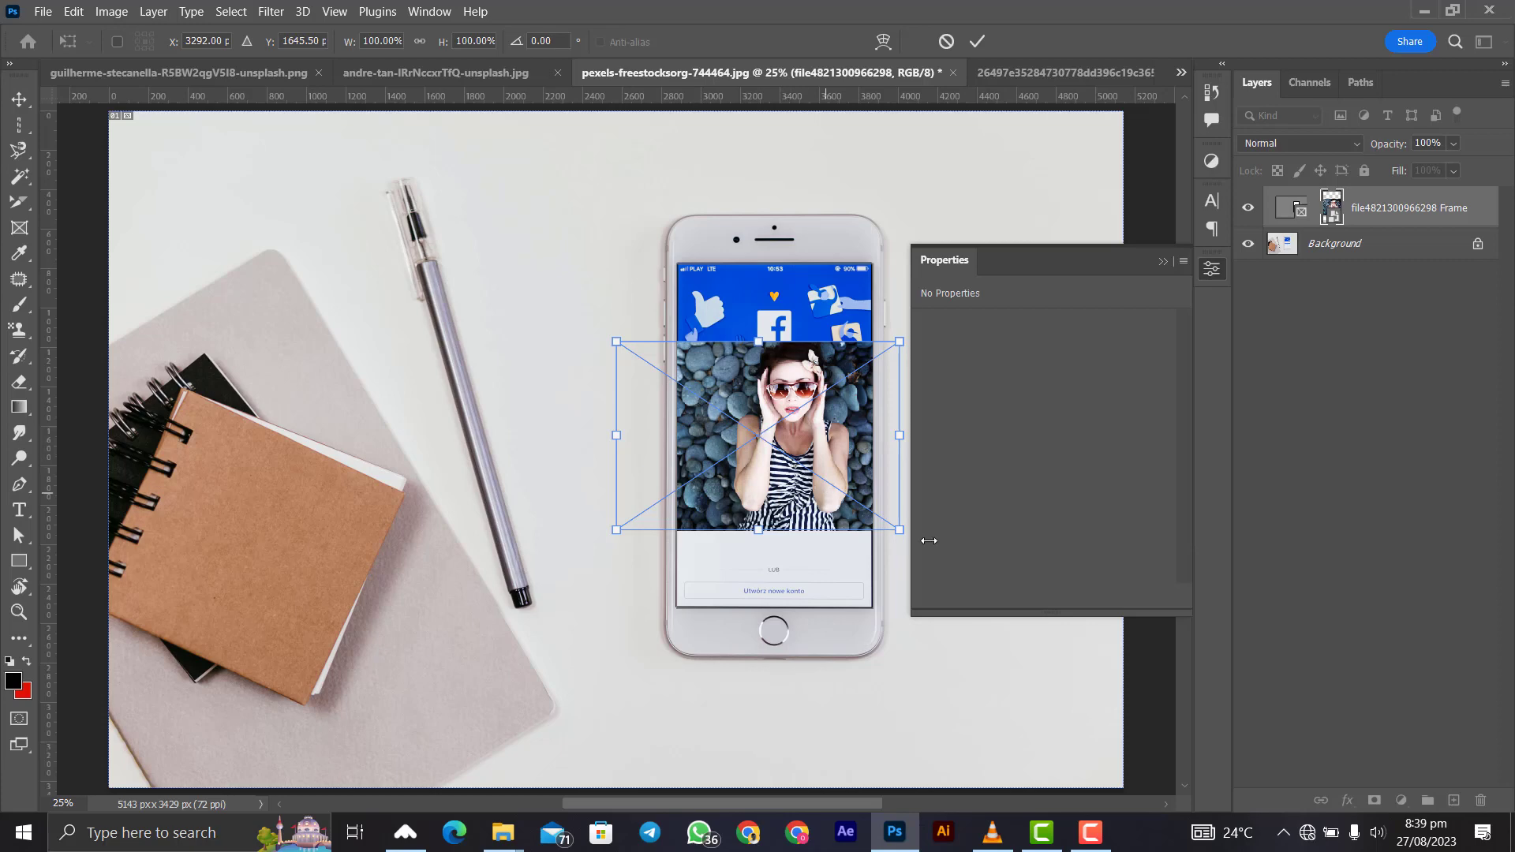
pyautogui.moveTo(903, 528); pyautogui.dragTo(1048, 648)
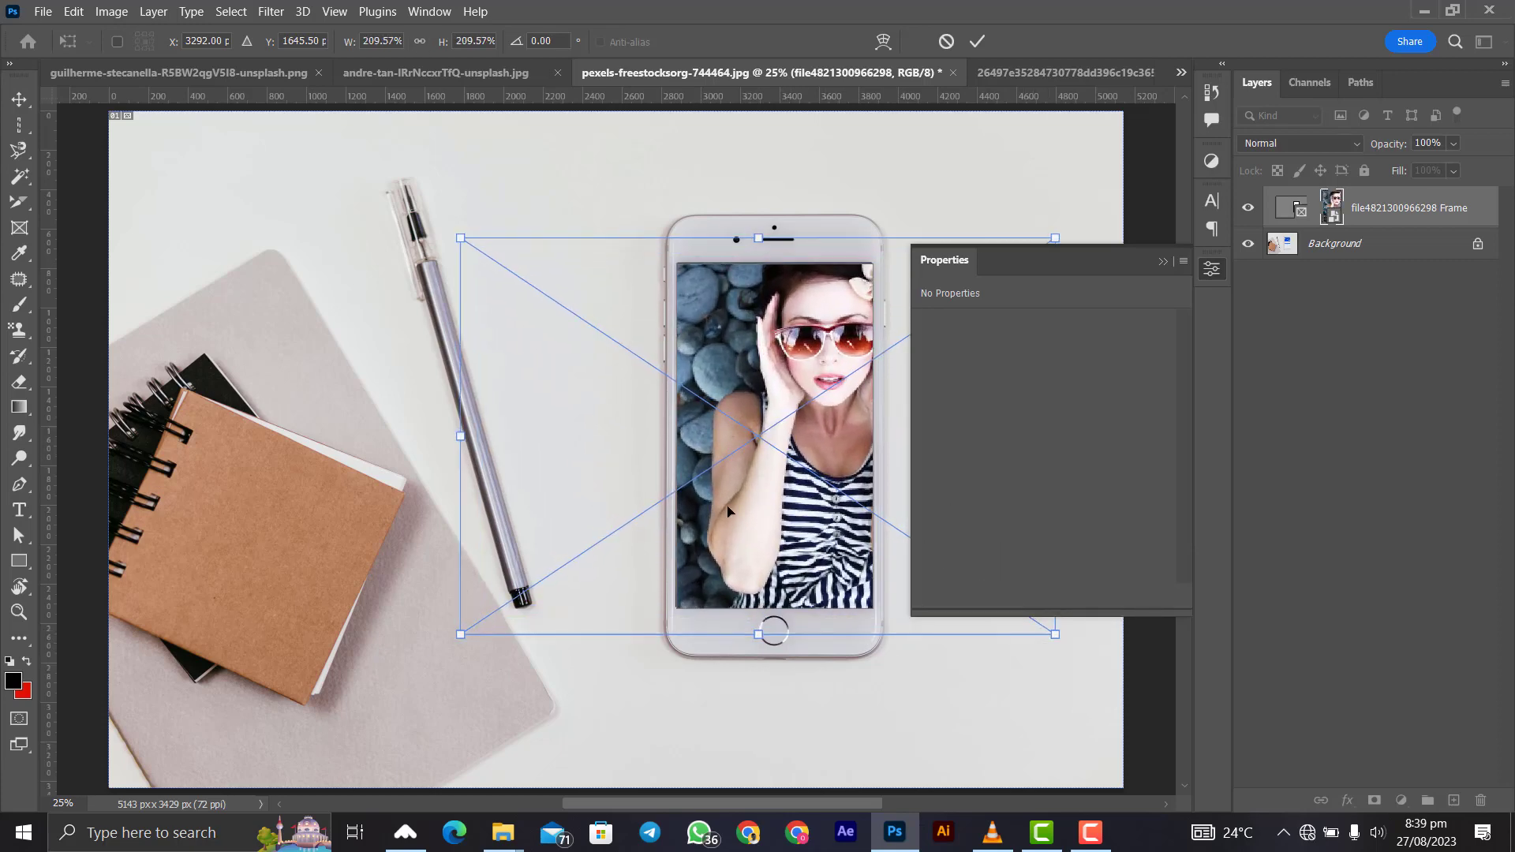
pyautogui.moveTo(806, 458); pyautogui.dragTo(759, 470)
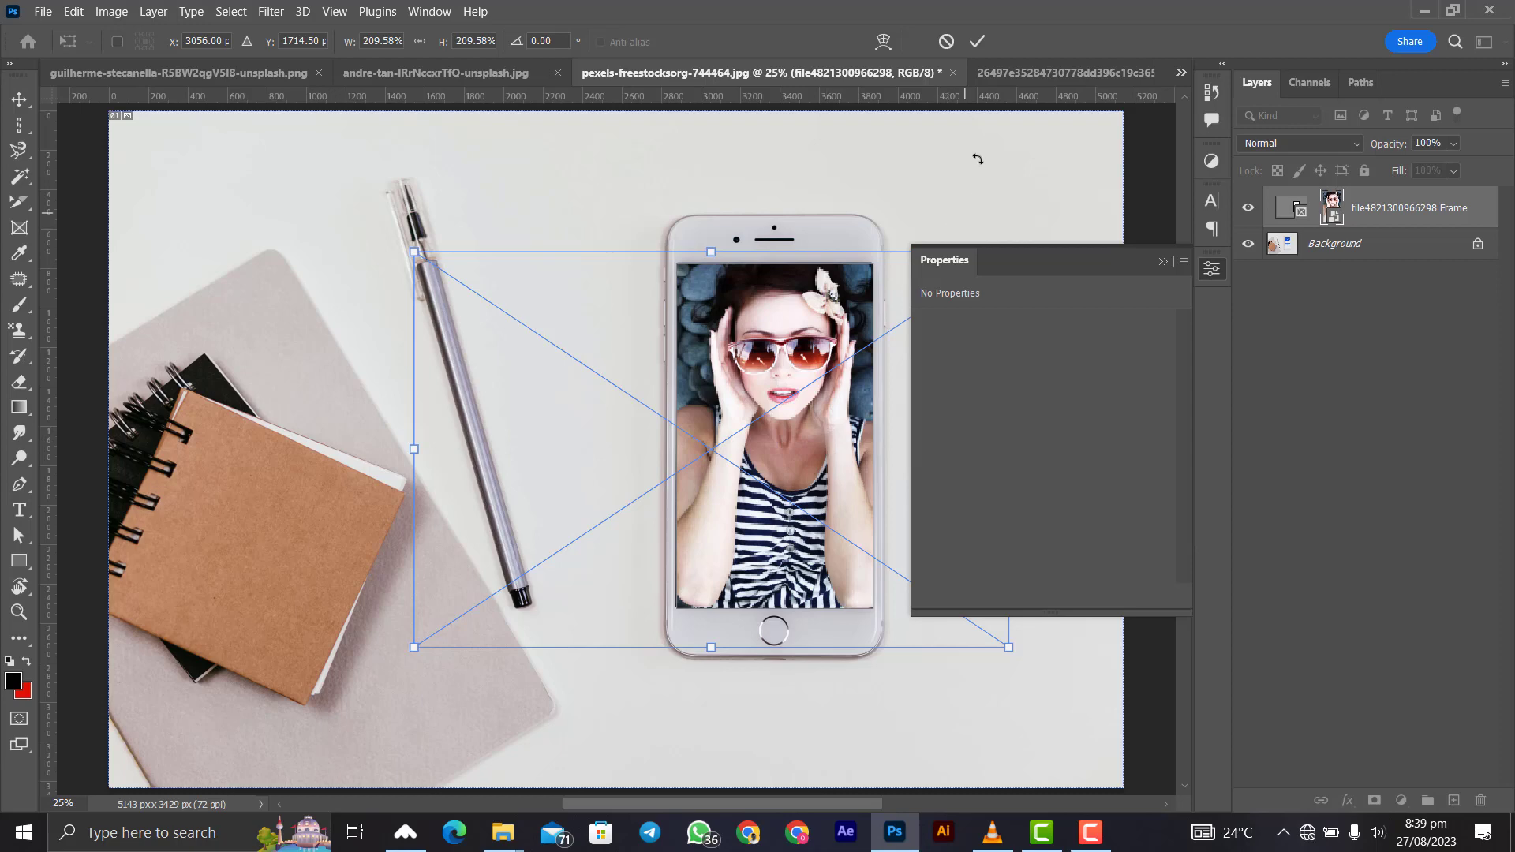
pyautogui.click(977, 41)
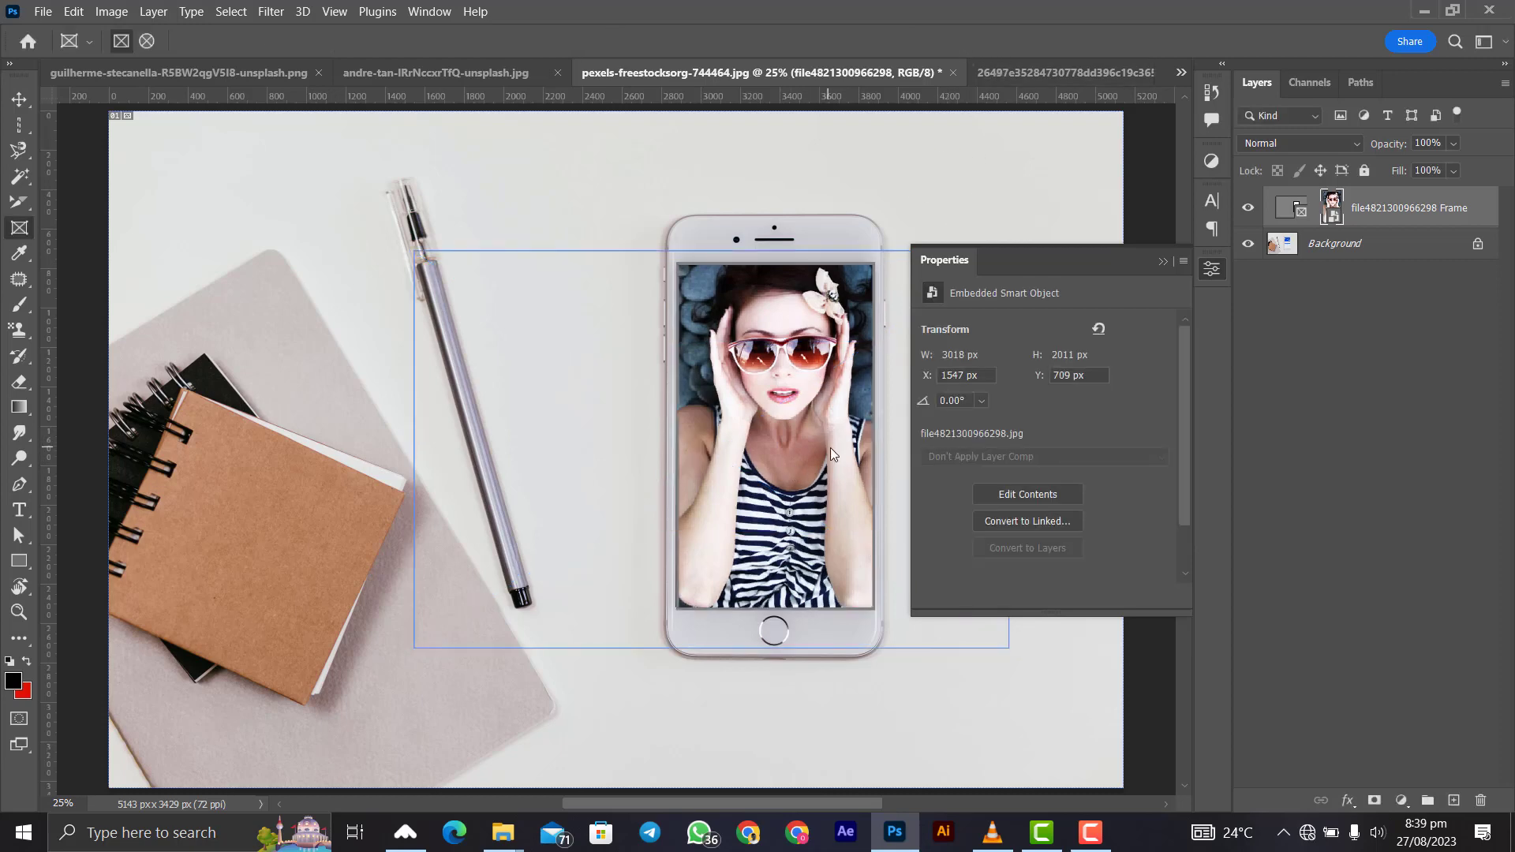